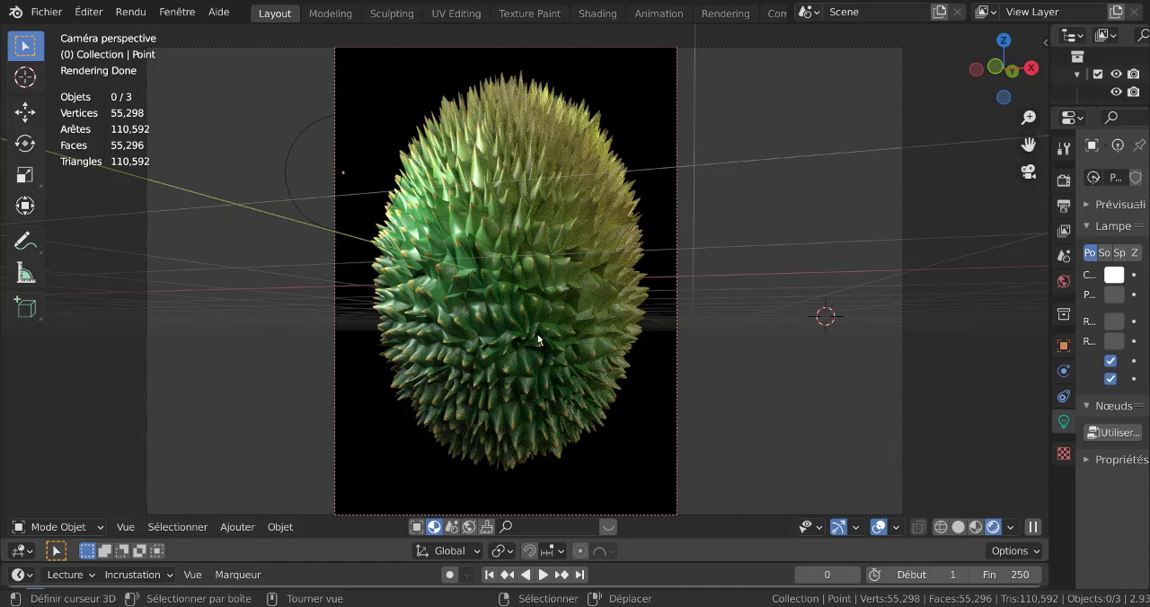
Switch to the Shading workspace and select the spiky fruit to bring up its material nodes.
click(599, 15)
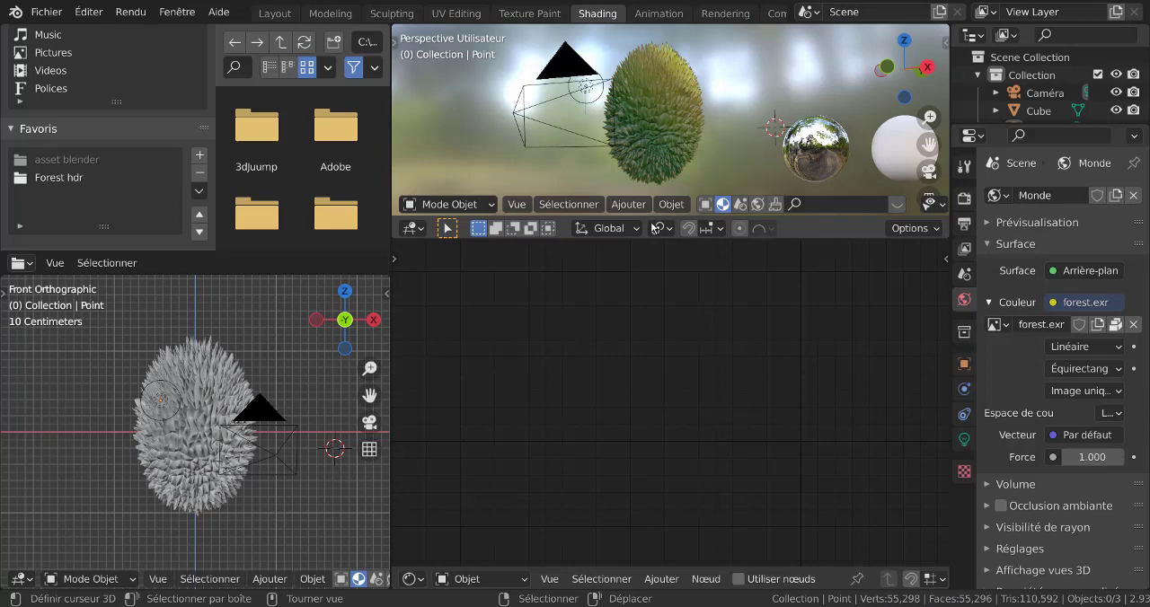
click(670, 109)
scroll(780, 458, down, 1)
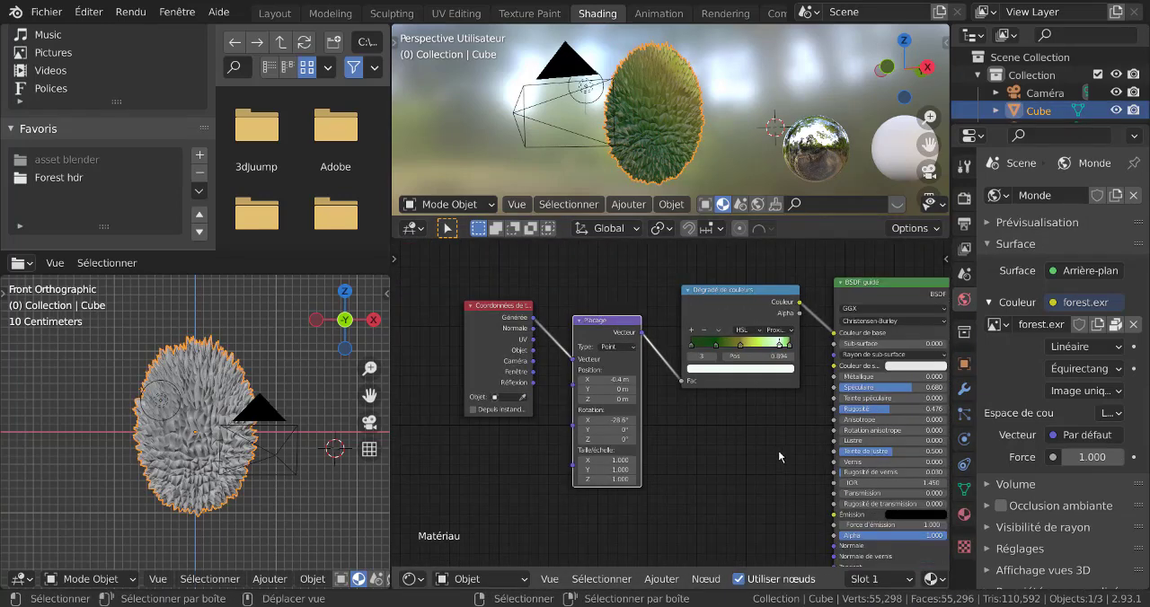
Rearrange the fruit's material nodes into a compact row from Texture Coordinate to Material Output.
drag(729, 291, 707, 280)
drag(604, 321, 594, 307)
drag(504, 307, 478, 298)
drag(567, 308, 536, 305)
drag(693, 281, 643, 295)
drag(893, 285, 804, 293)
scroll(804, 292, down, 2)
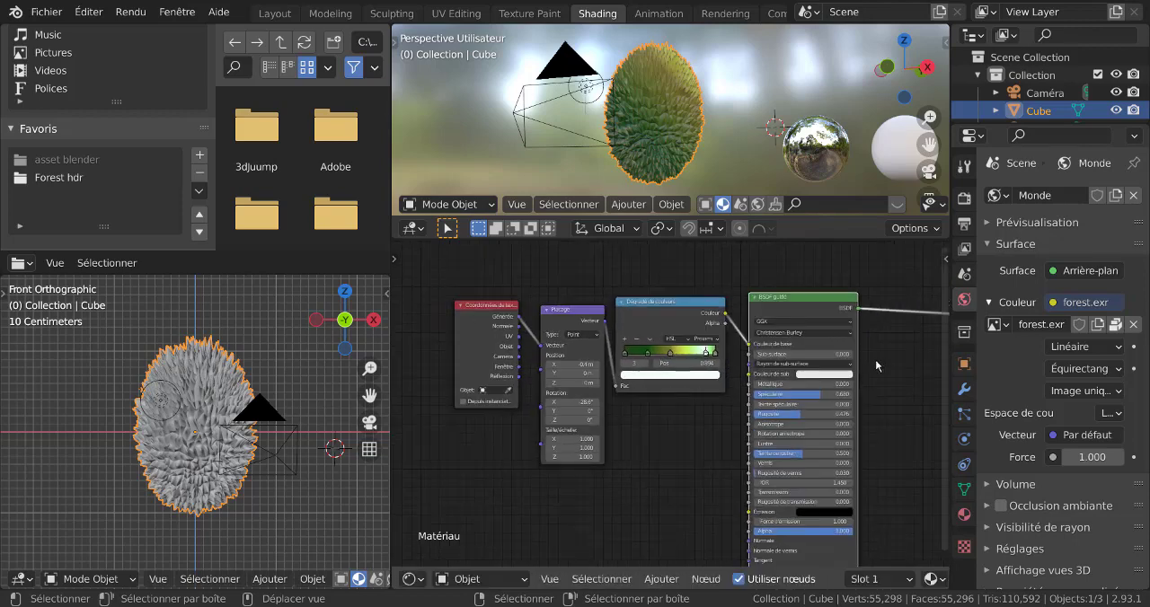
drag(884, 334, 834, 349)
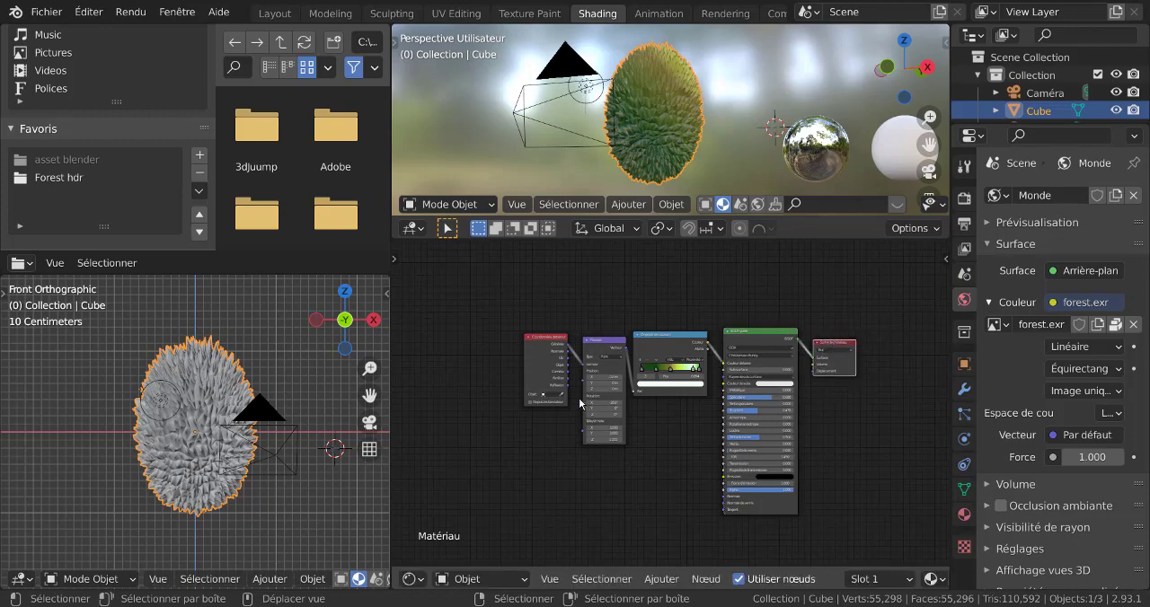
scroll(579, 379, up, 2)
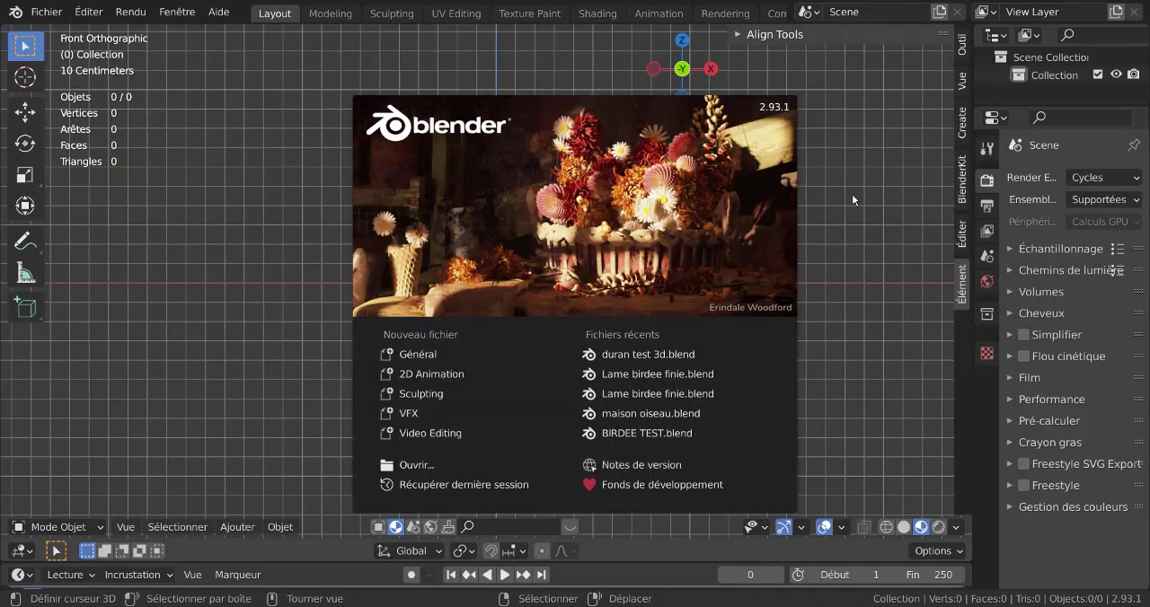
Clear the splash screen and sidebar from the viewport and add a cube mesh to the empty scene.
click(863, 240)
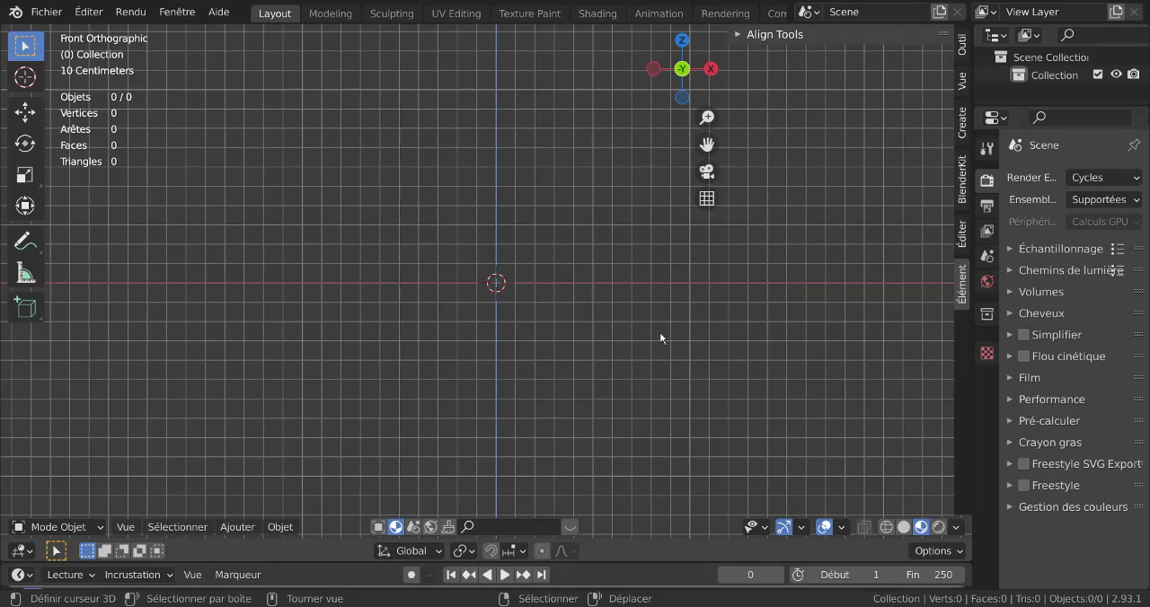
key(n)
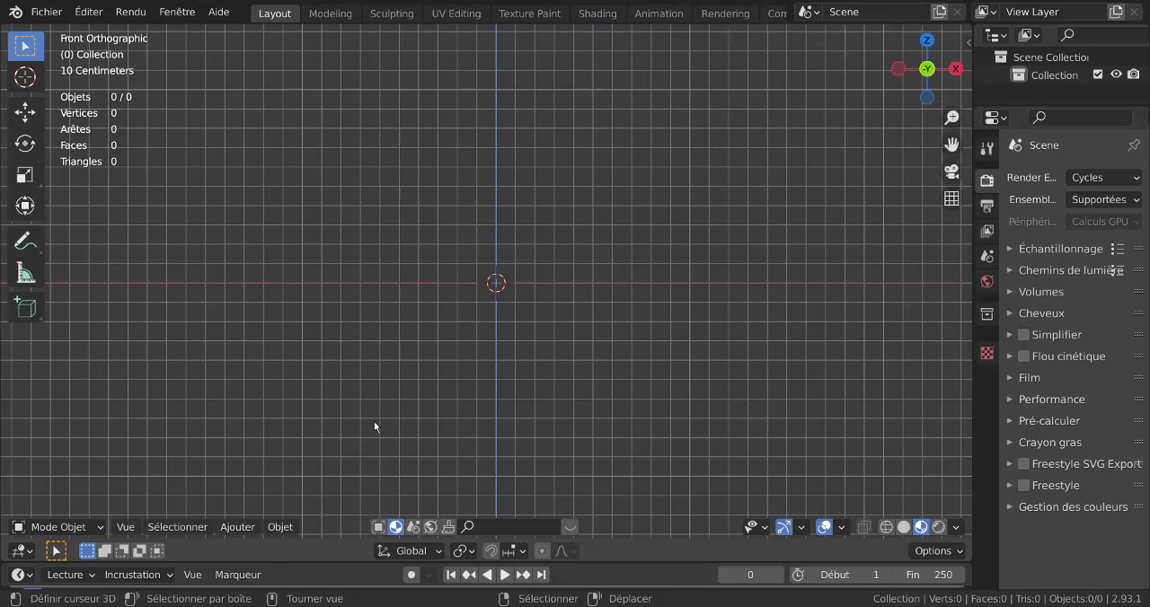
click(239, 529)
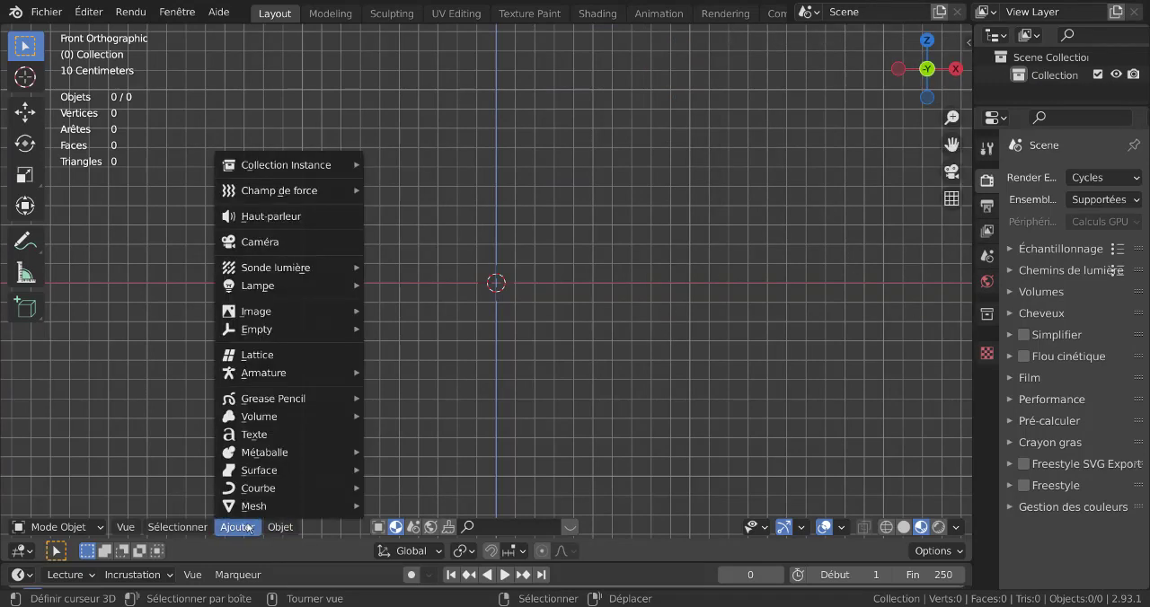
mouse_move(243, 508)
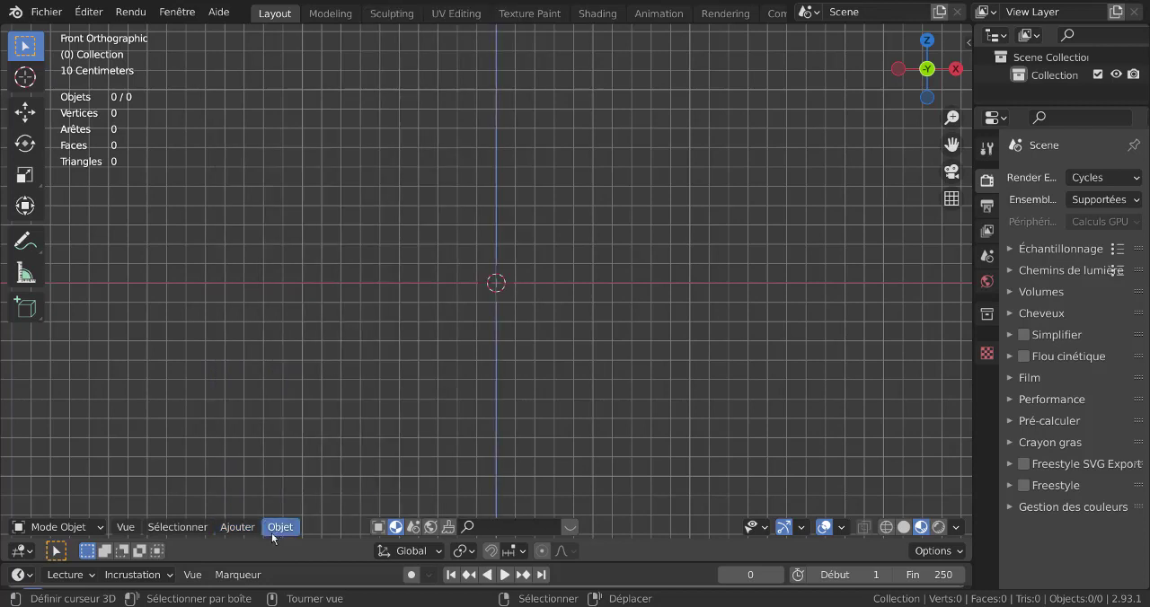
click(238, 527)
mouse_move(243, 506)
mouse_move(401, 6)
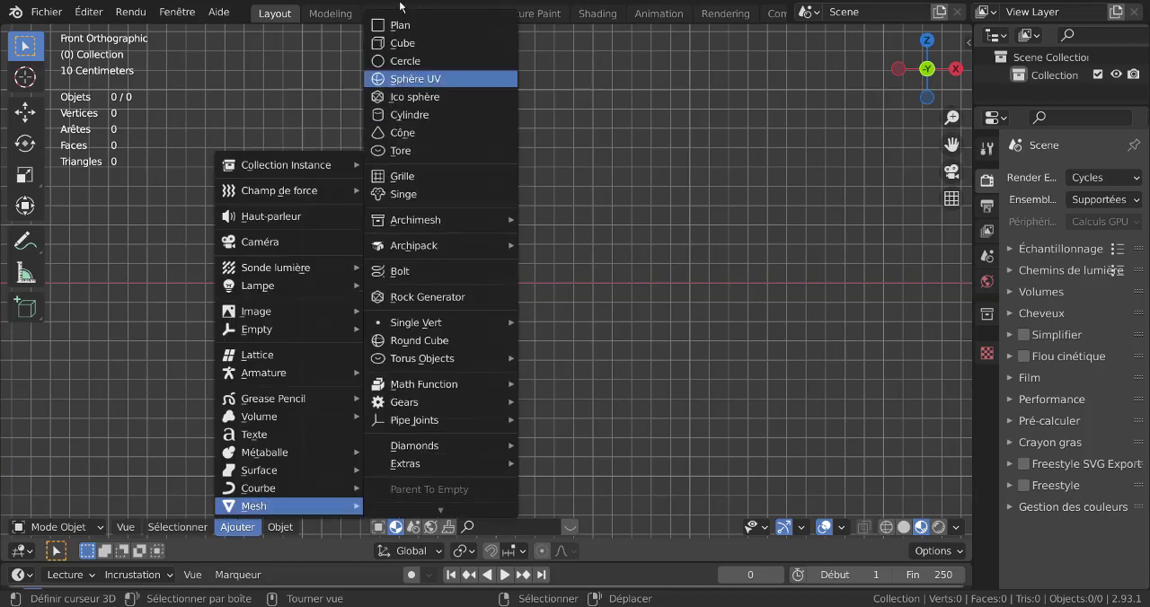
click(403, 43)
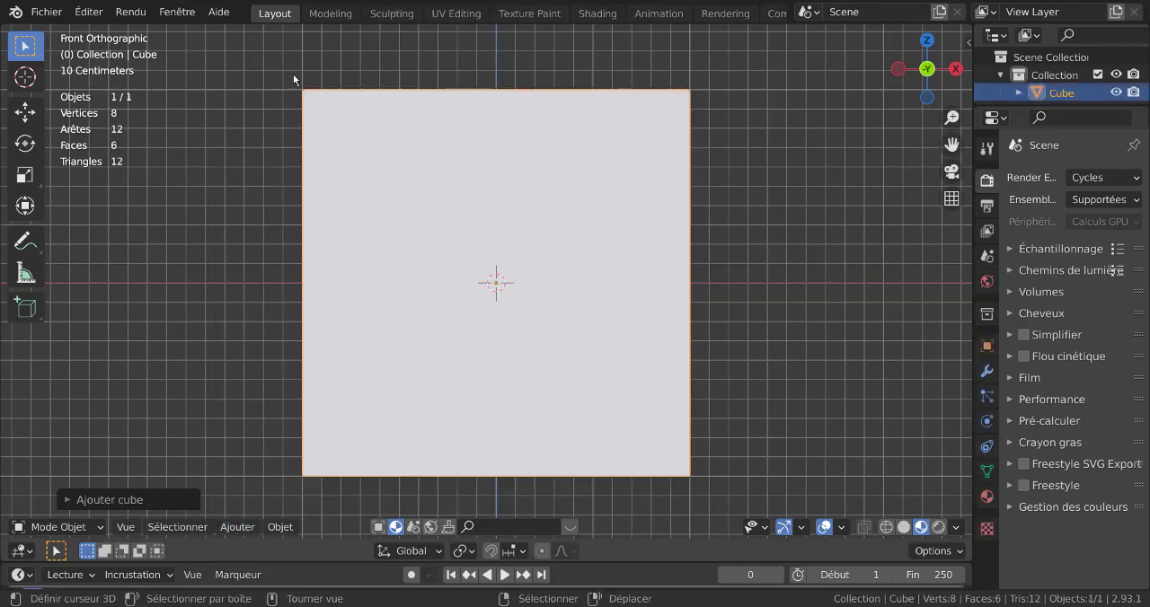
Give the cube a Catmull-Clark Subdivision Surface modifier with viewport level 3 and apply it.
click(987, 371)
click(1100, 178)
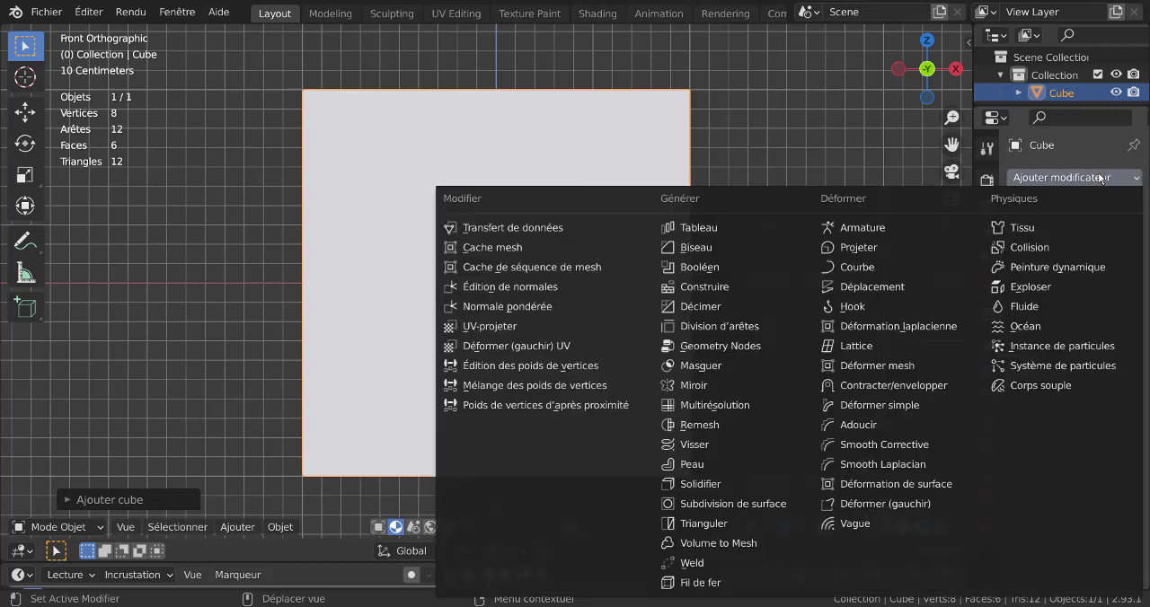
click(705, 504)
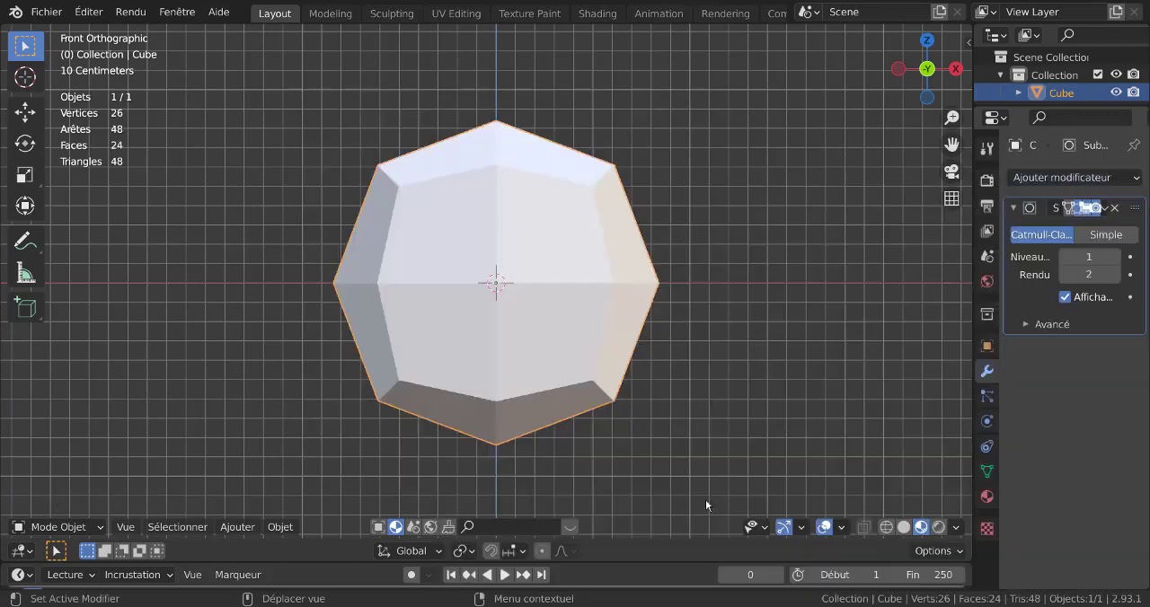
click(1114, 257)
click(1114, 257)
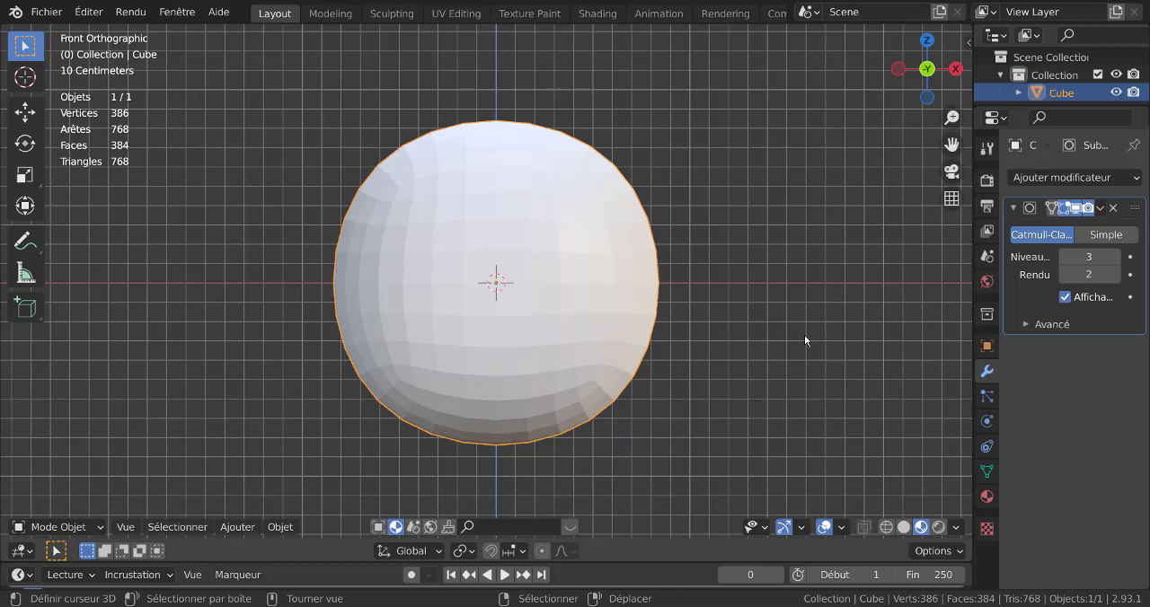
click(1100, 209)
click(1069, 230)
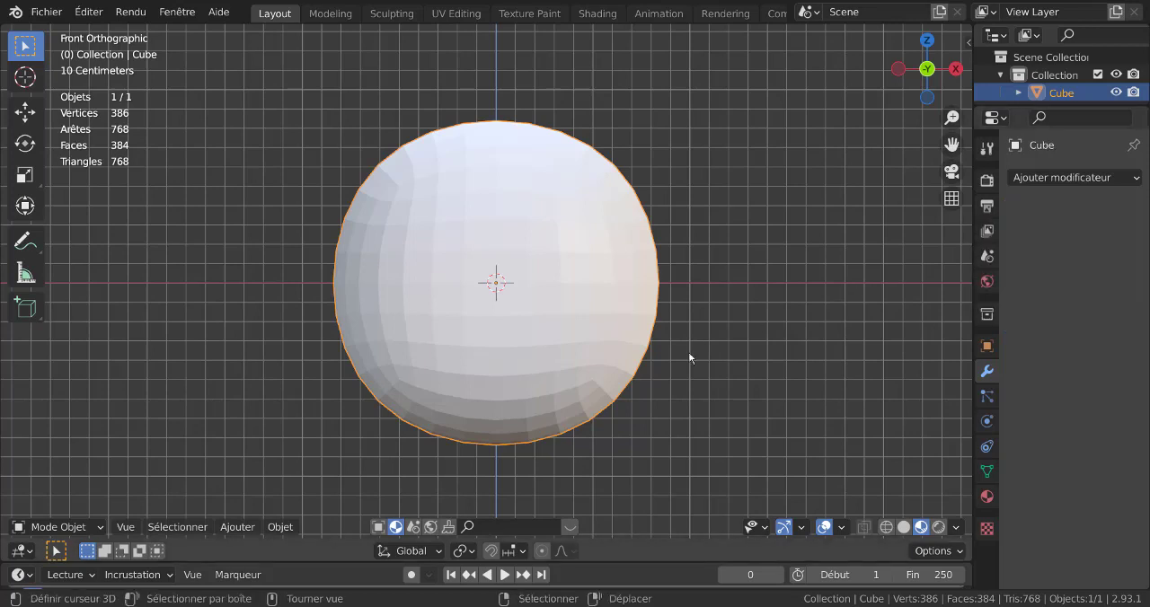
Subdivide the whole sphere in Edit Mode with one cut and a Fractal value of 5.2.
key(Tab)
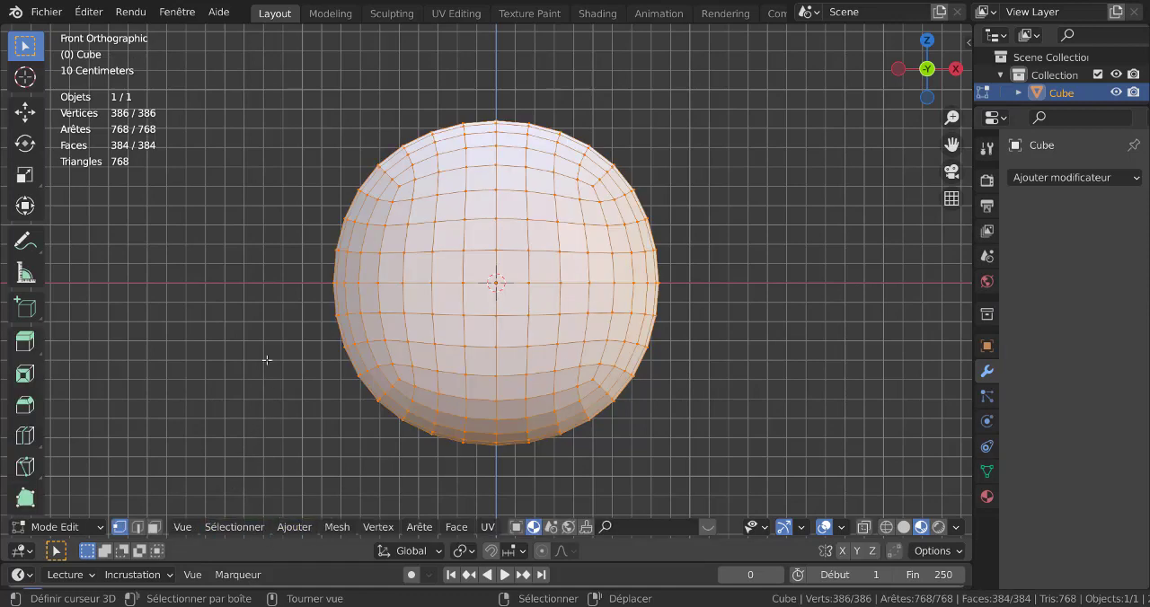
key(q)
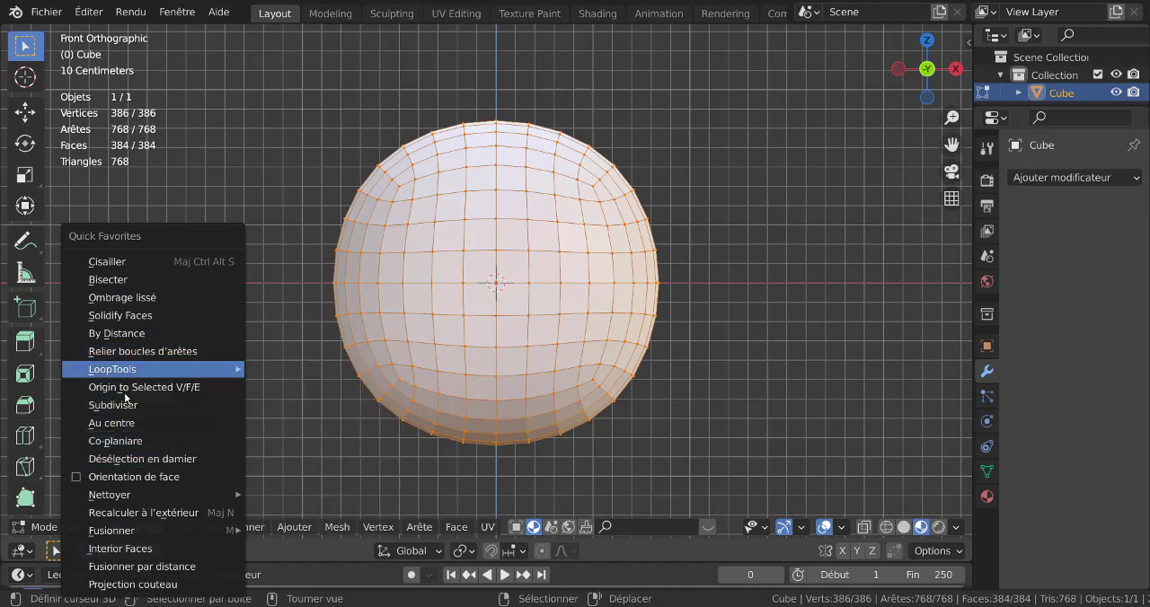
mouse_move(103, 371)
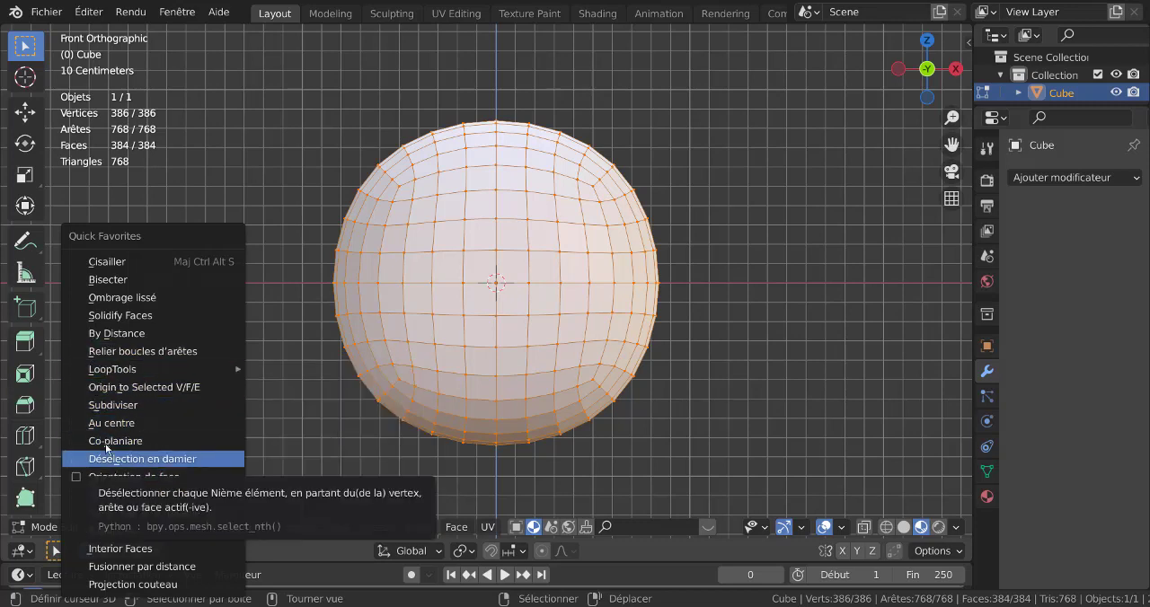
click(105, 405)
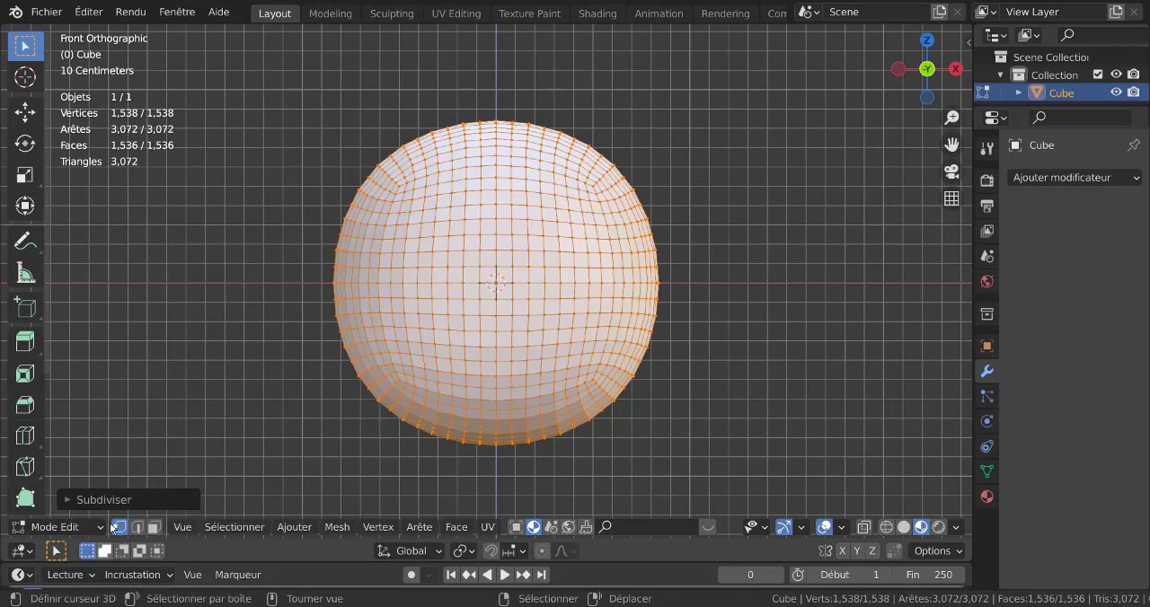
click(127, 500)
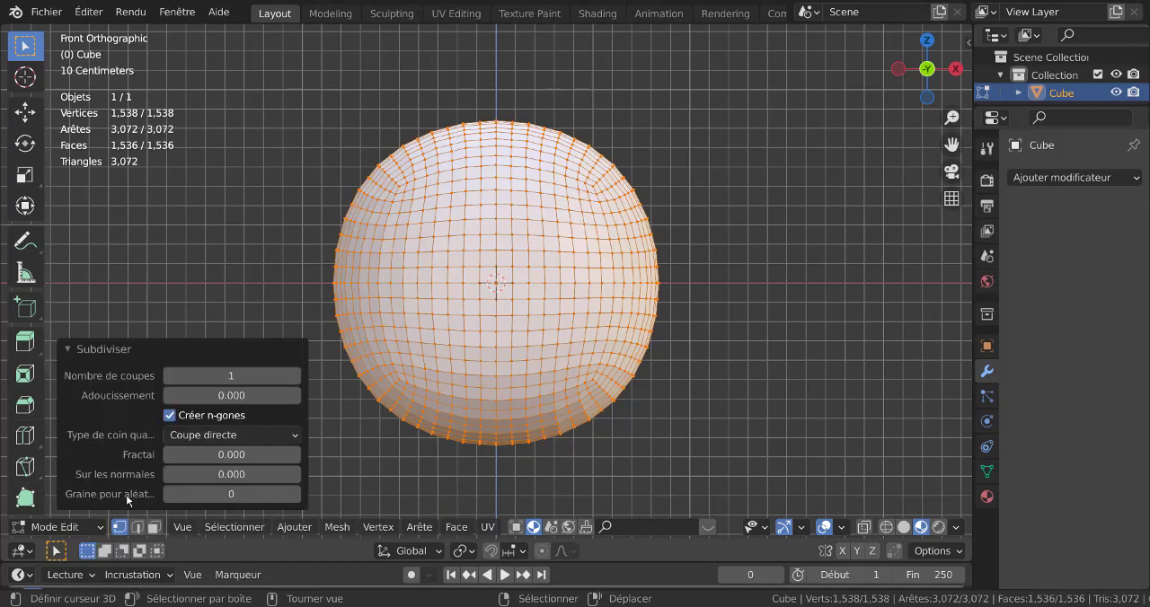
click(207, 455)
text(0.91)
key(Return)
drag(231, 455, 263, 454)
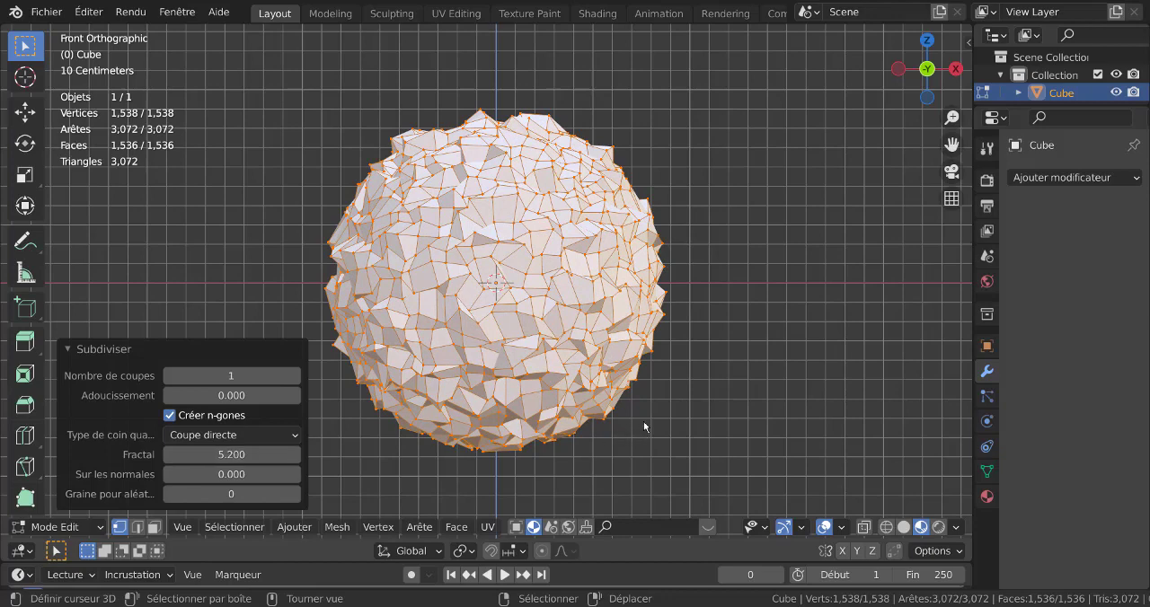
Poke all faces of the irregular sphere in face selection mode.
click(487, 526)
key(3)
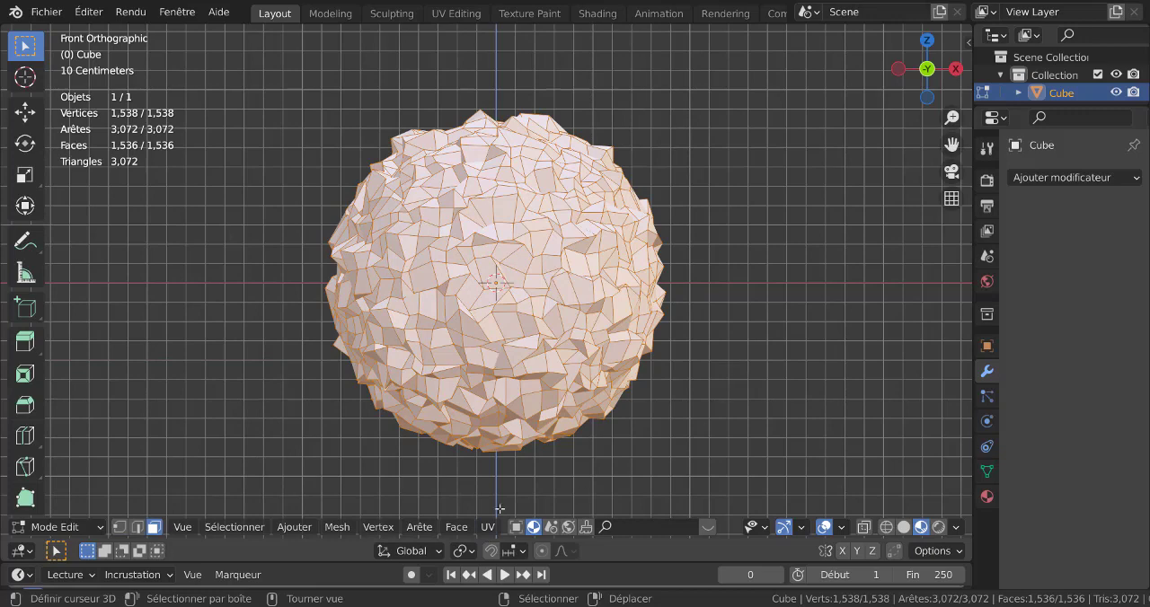
click(457, 526)
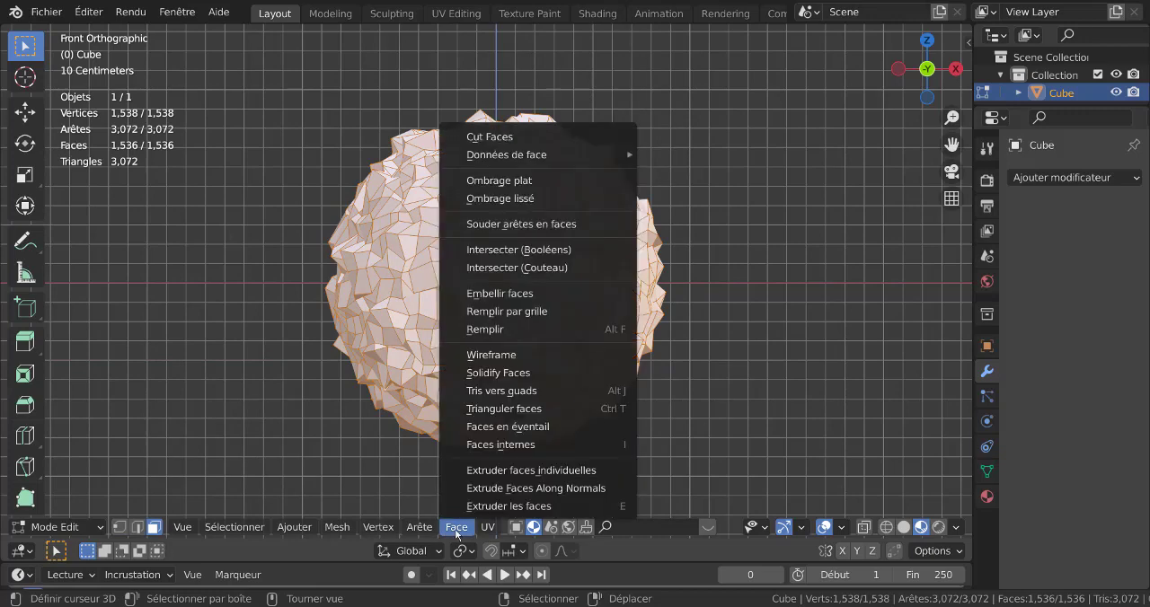
click(501, 427)
Pick one poked face's centre vertex and select all similar vertices by number of adjacent faces.
scroll(538, 325, up, 4)
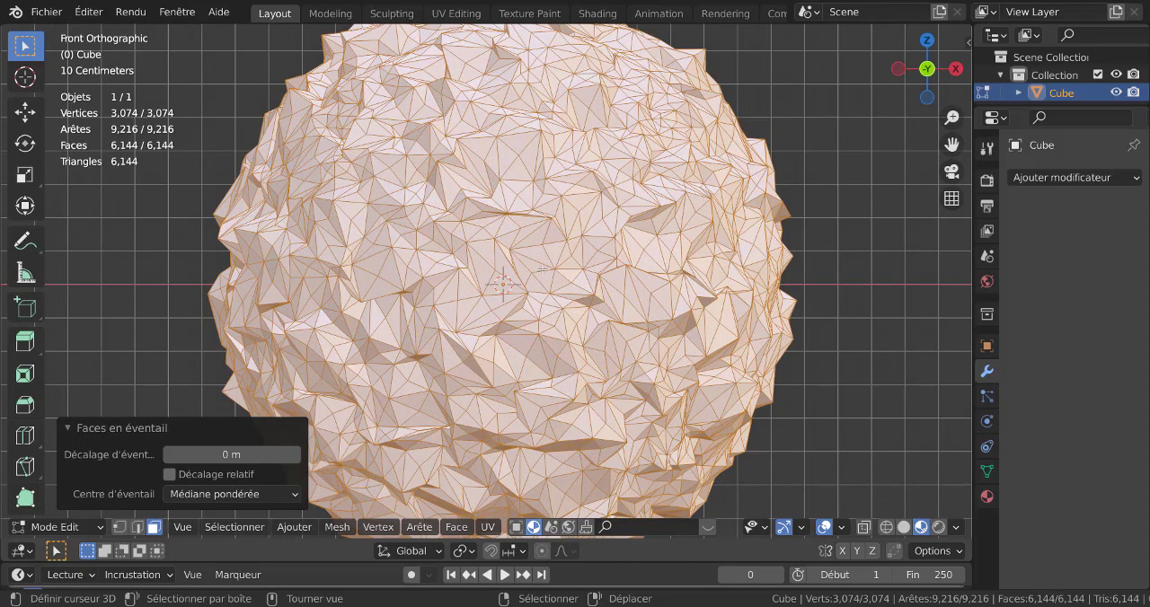
key(1)
click(535, 252)
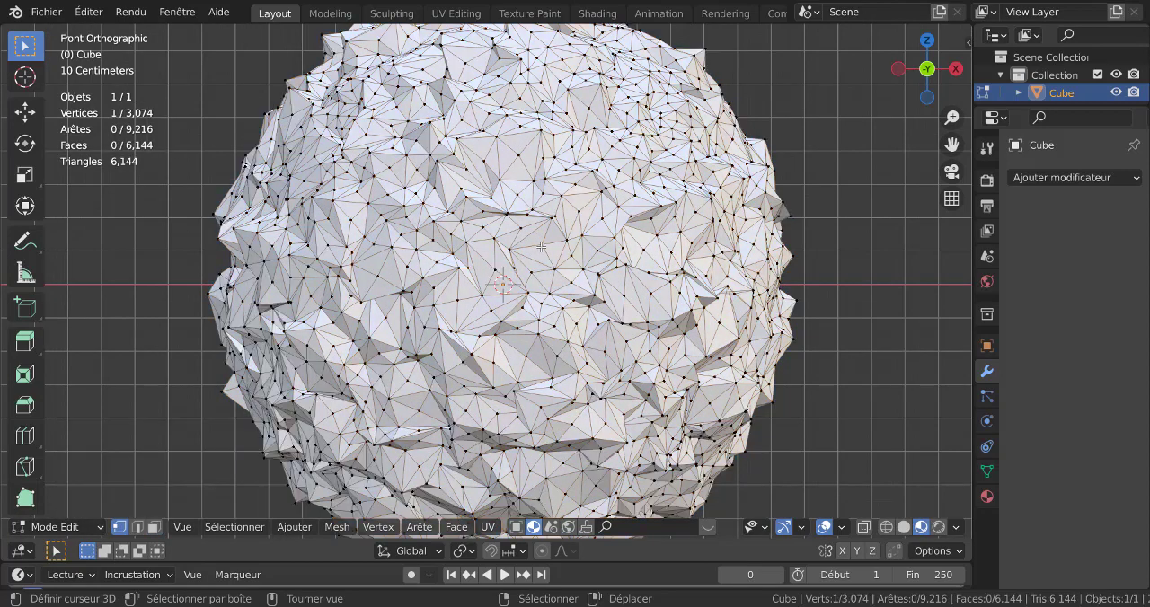
click(208, 531)
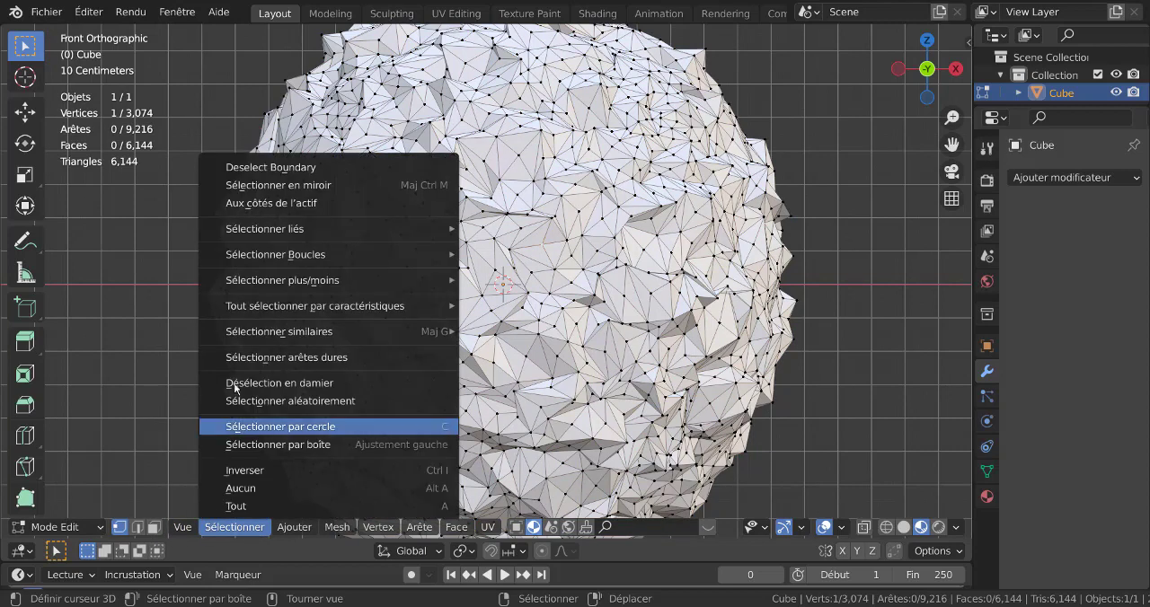
mouse_move(297, 332)
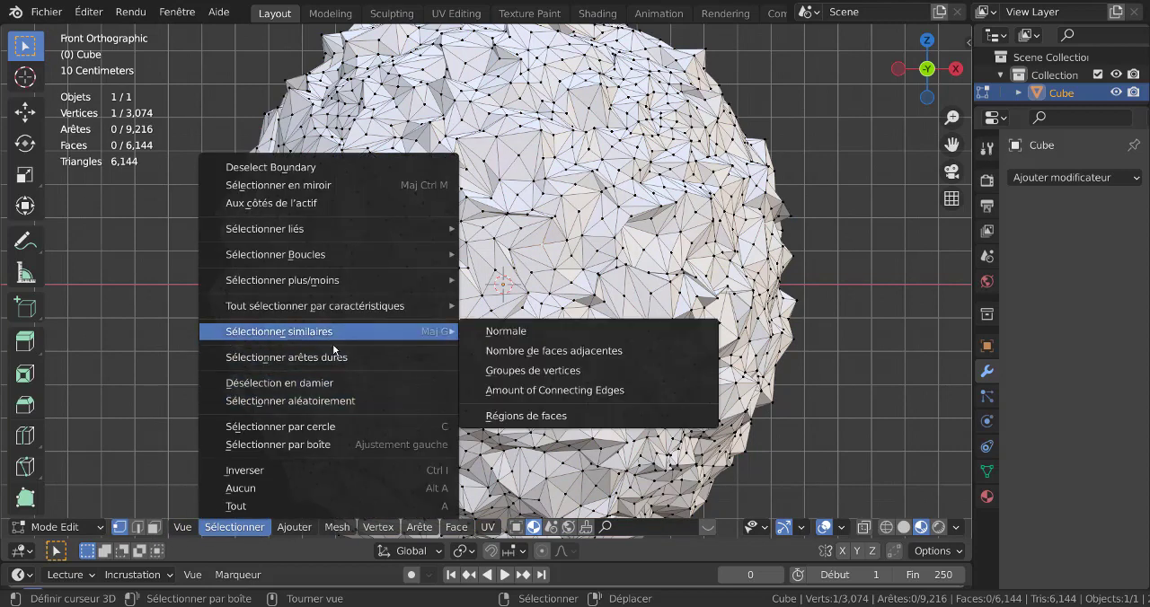
click(554, 352)
scroll(556, 346, down, 2)
scroll(611, 347, up, 4)
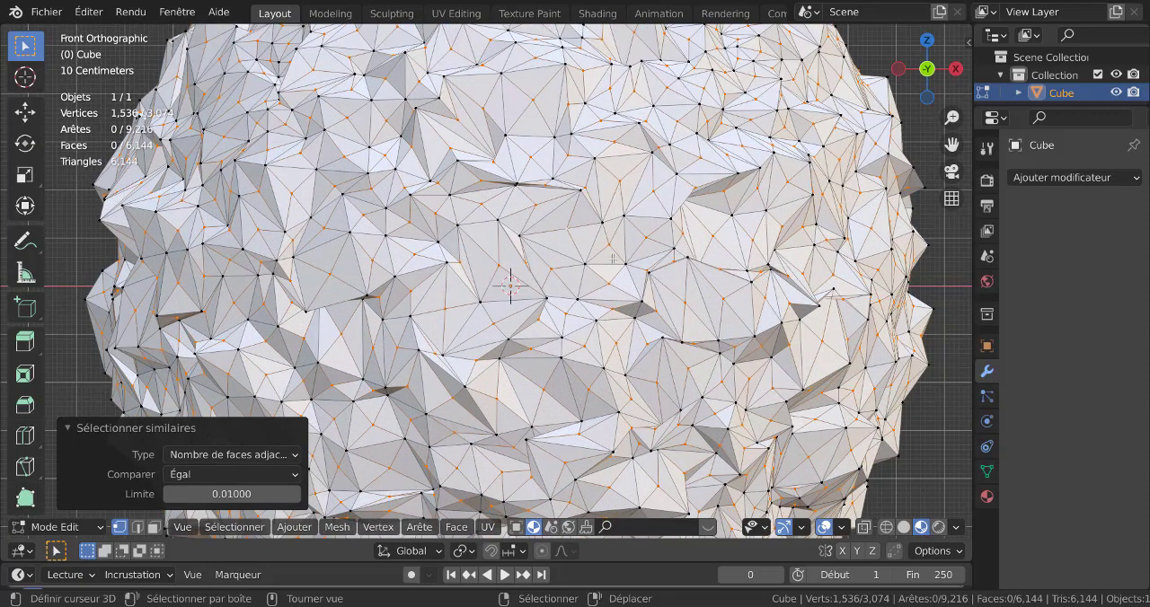
Scale the selected centre vertices outwards by about 1.124 to raise spikes over the sphere.
scroll(617, 258, down, 4)
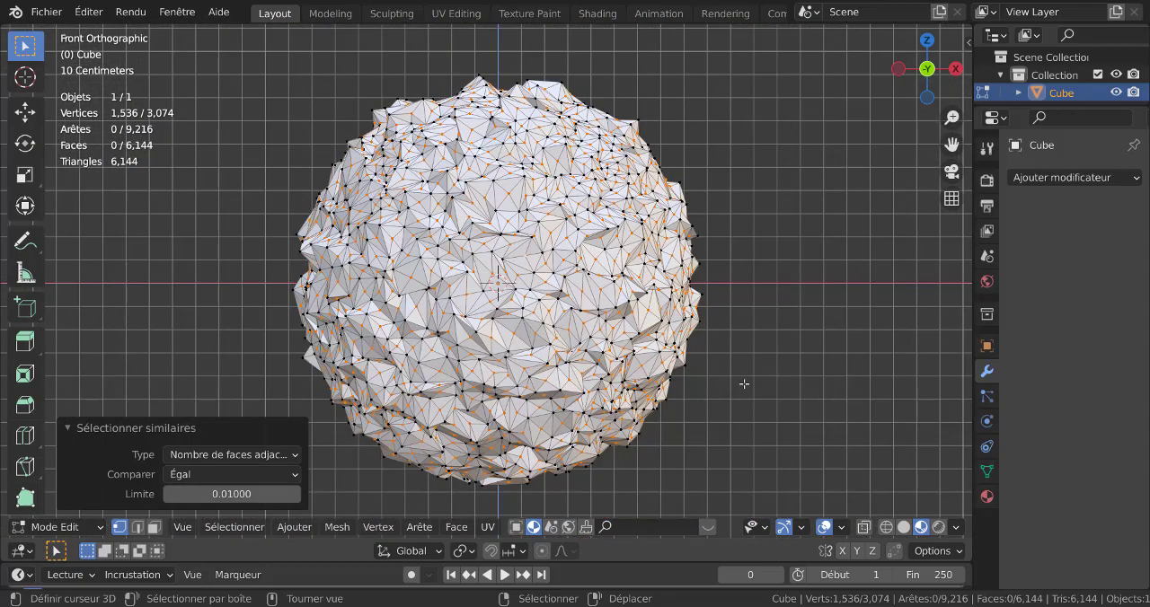
key(s)
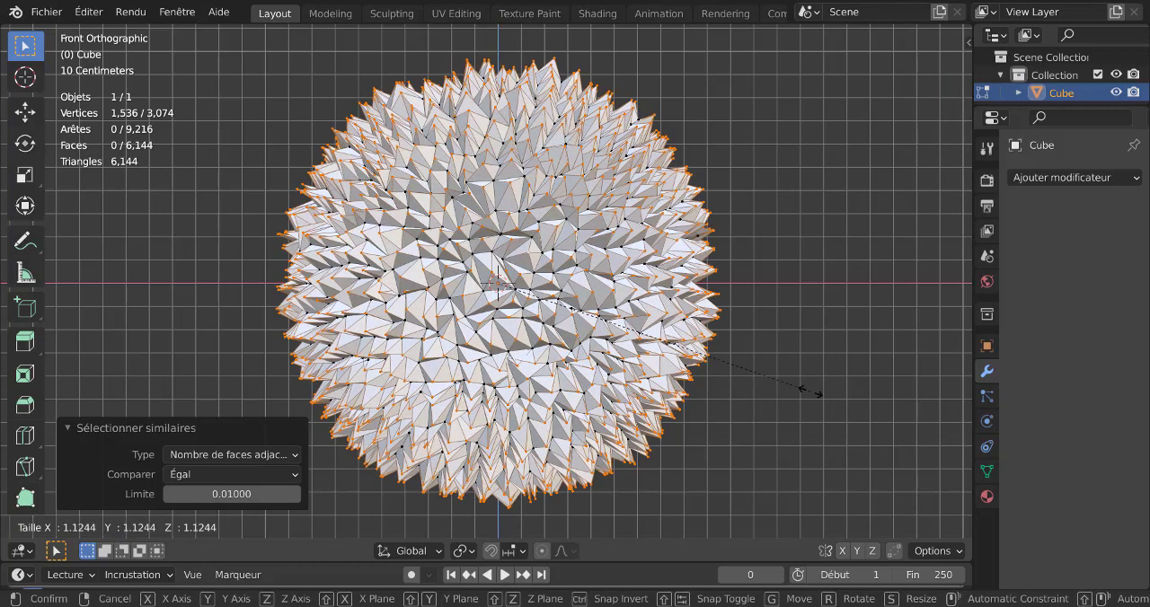
click(811, 392)
Bevel the spike-tip vertices with a width of about 0.023 m and two segments, and shrink the selection to the tip centres.
scroll(642, 349, up, 2)
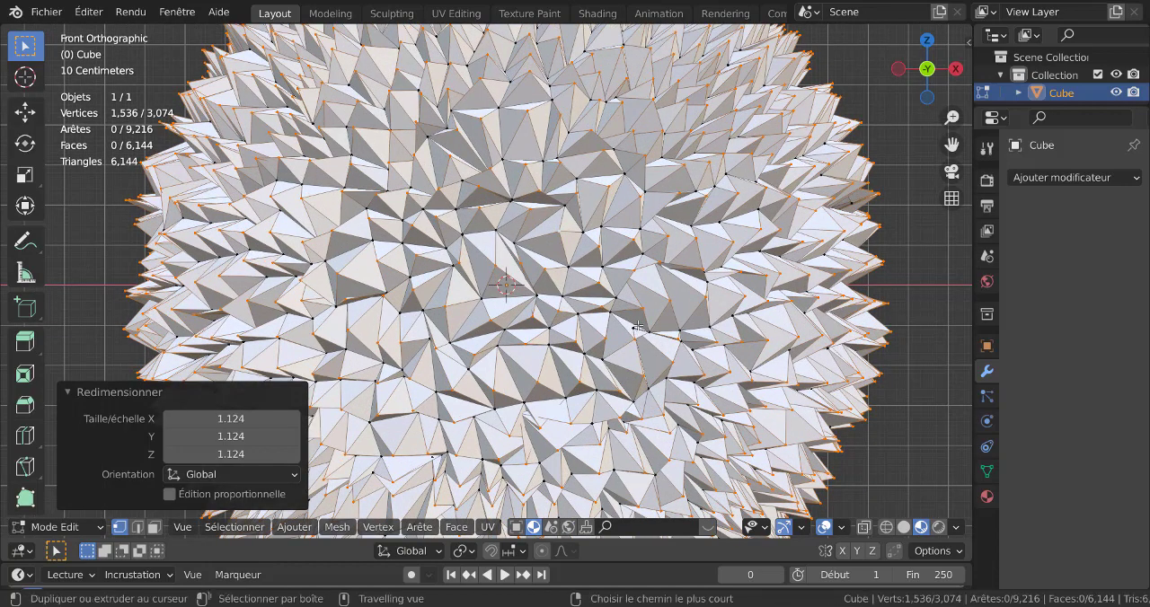
key(ctrl+shift+b)
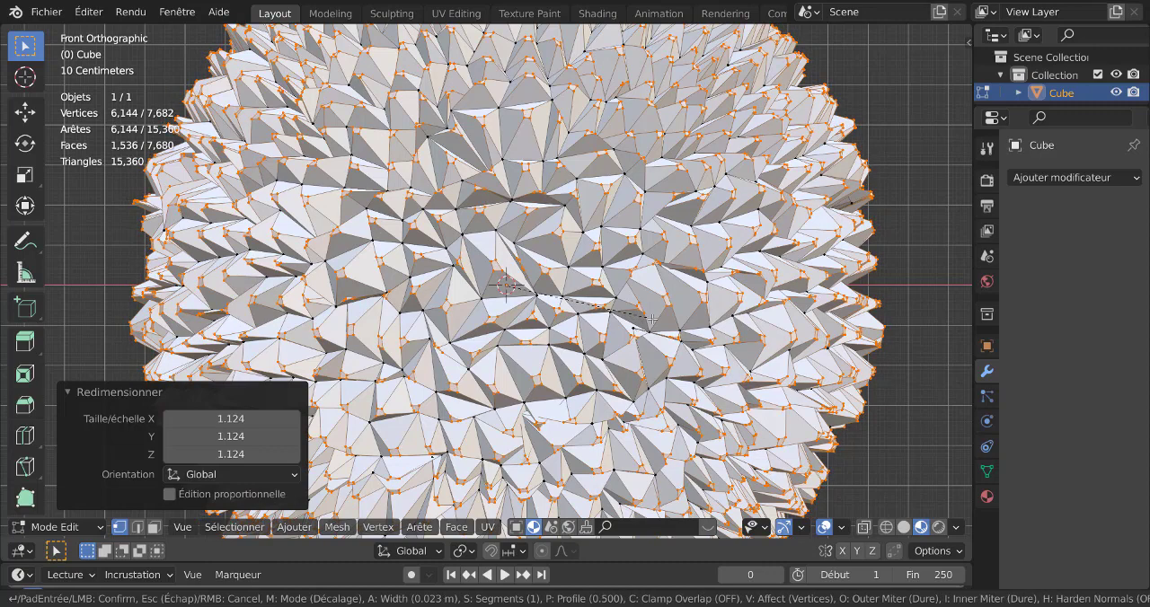
scroll(653, 319, up, 1)
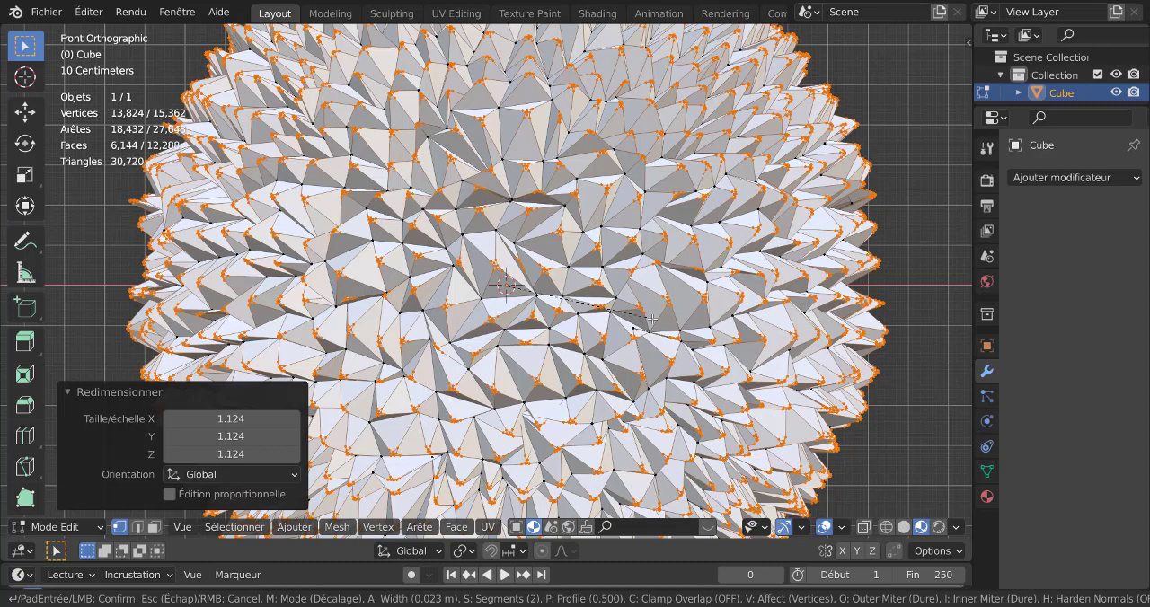
click(653, 319)
scroll(647, 223, up, 5)
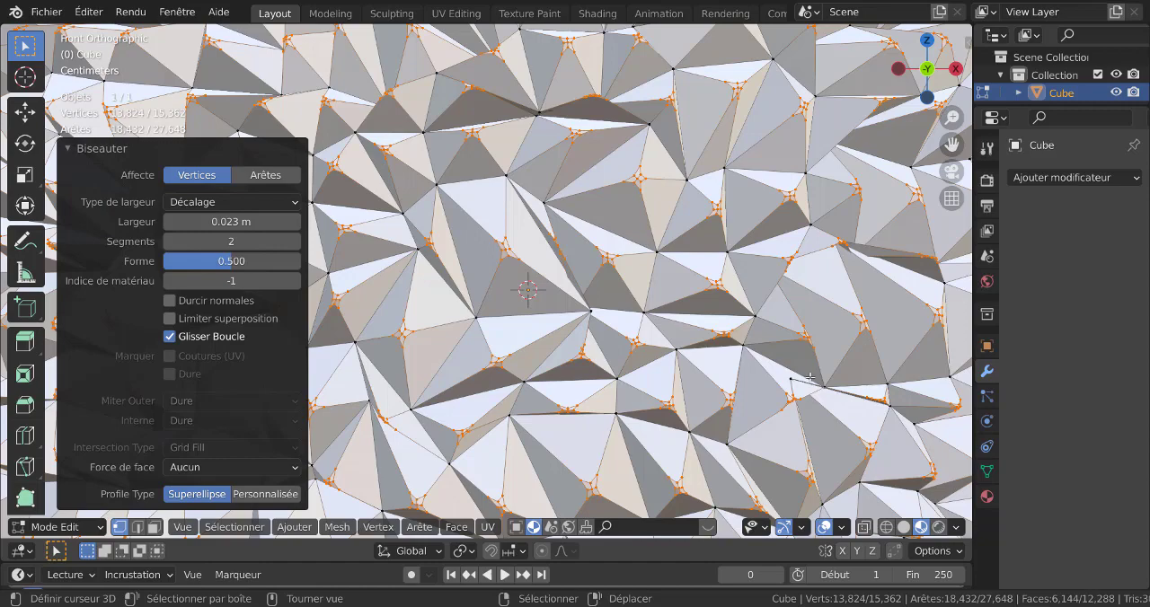
key(ctrl+KP_Subtract)
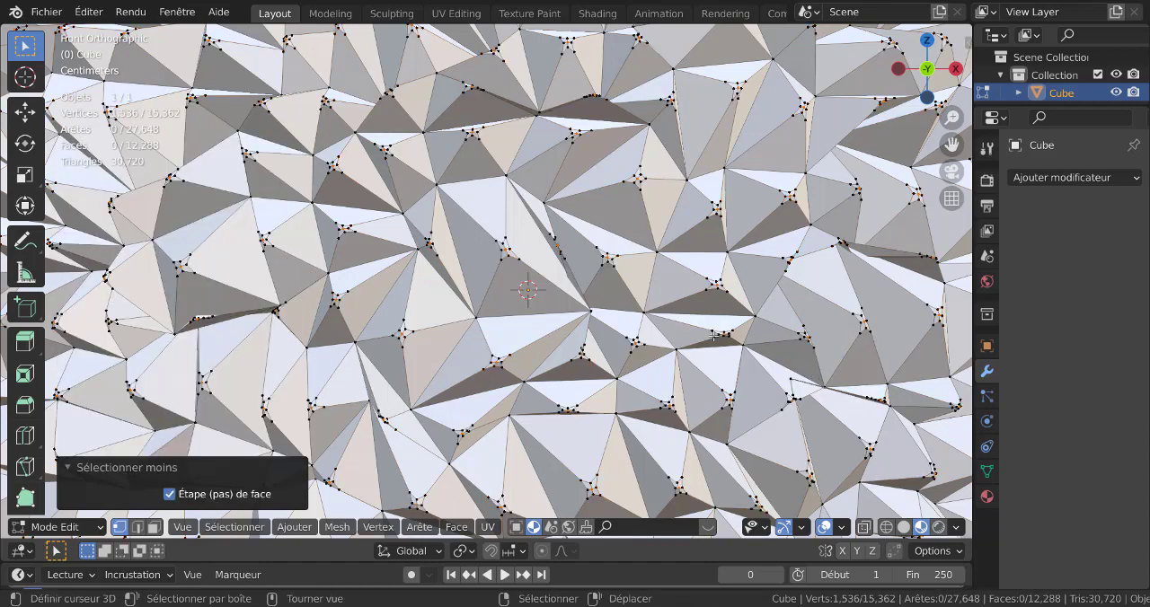
Scale the selected spike-tip centre vertices outwards by about 1.06 to sharpen the spikes, and return to object mode.
scroll(632, 282, up, 2)
scroll(633, 281, down, 3)
scroll(640, 290, up, 1)
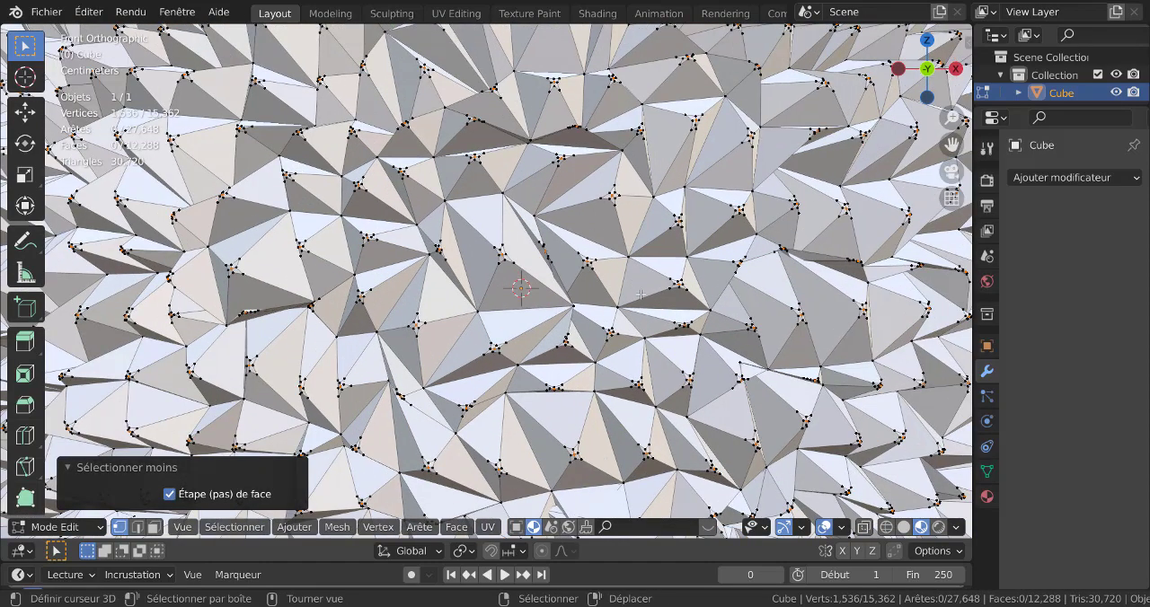
key(s)
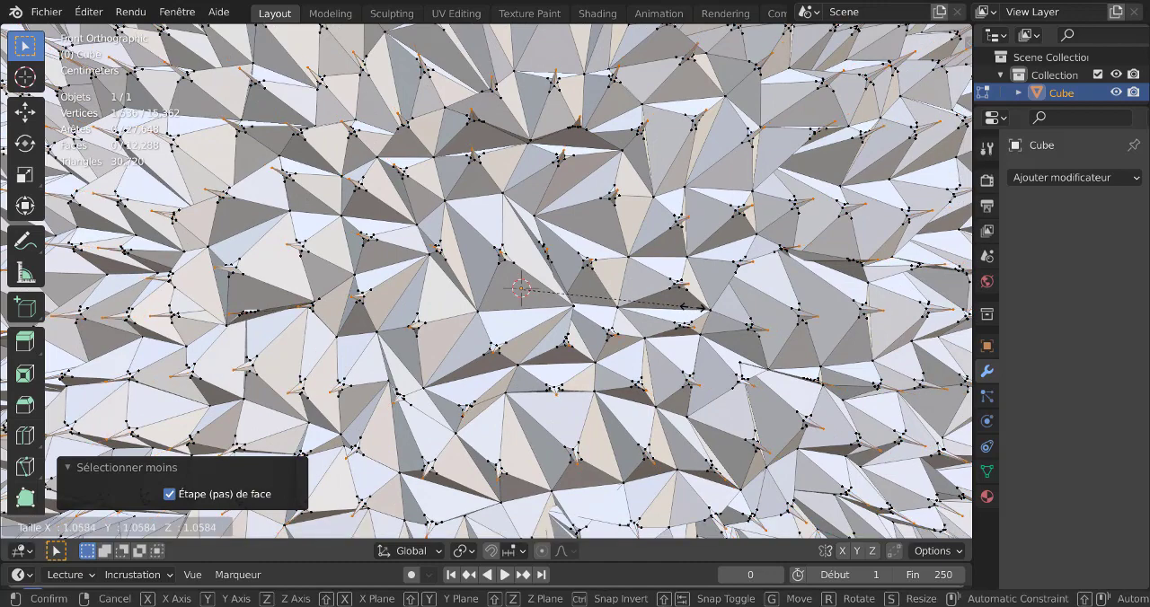
click(691, 309)
key(Tab)
scroll(669, 320, down, 5)
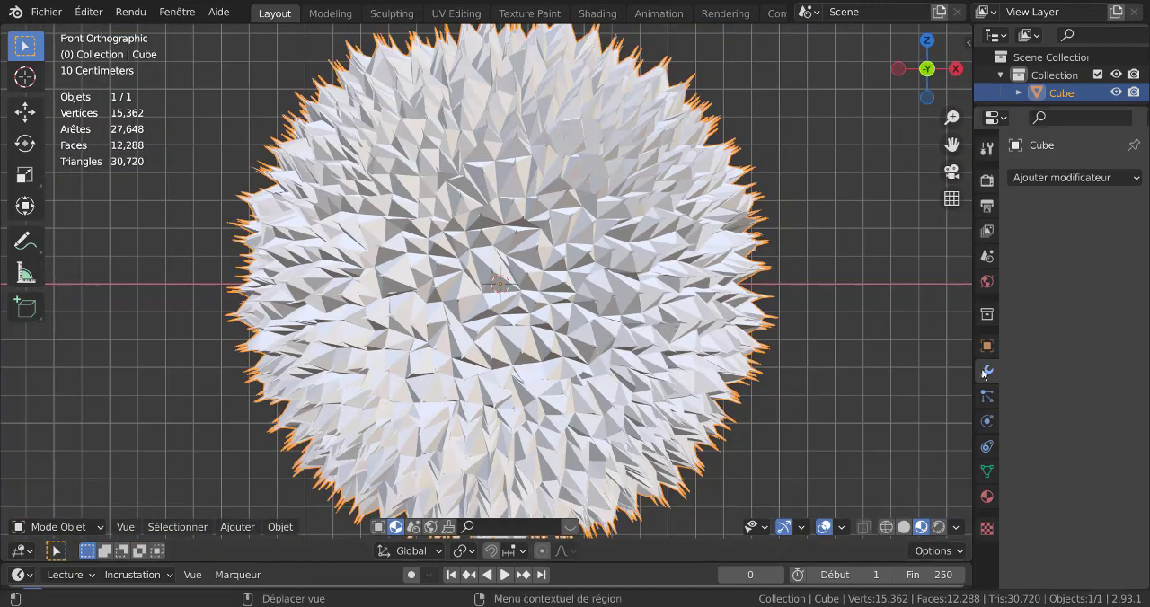
Add a Subdivision Surface modifier to the spiky fruit and shade the object smooth.
click(1060, 179)
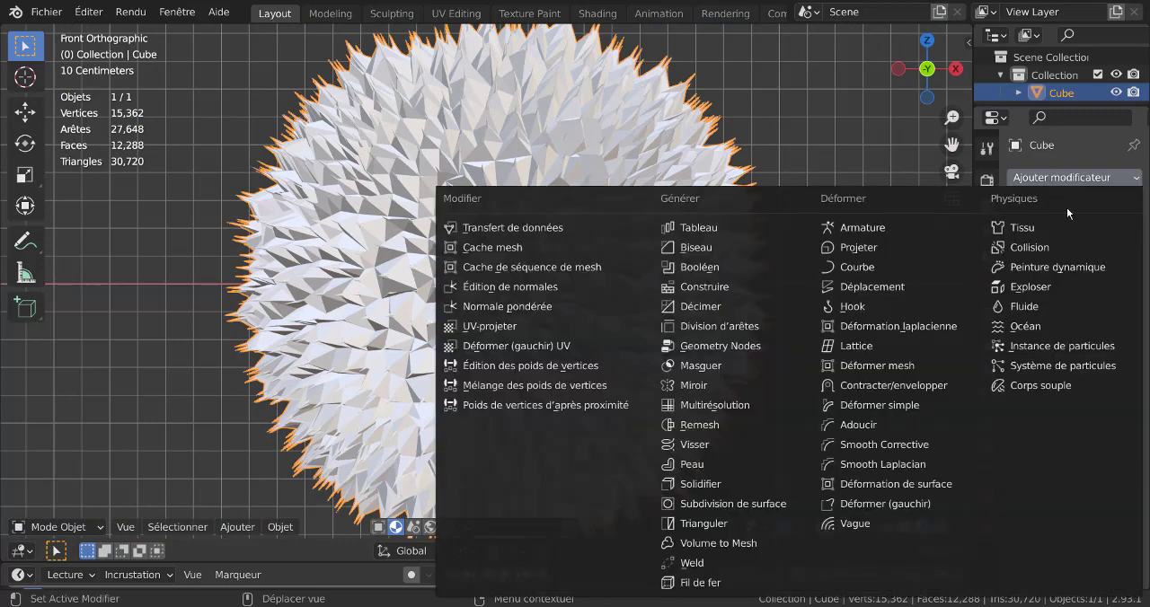
click(735, 504)
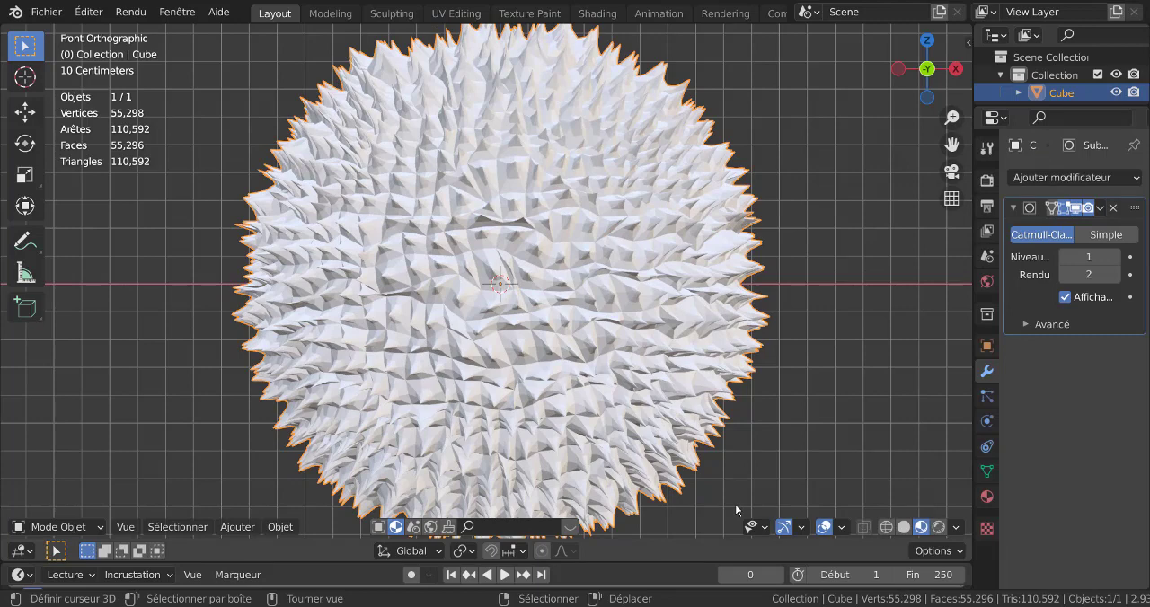
scroll(791, 415, down, 1)
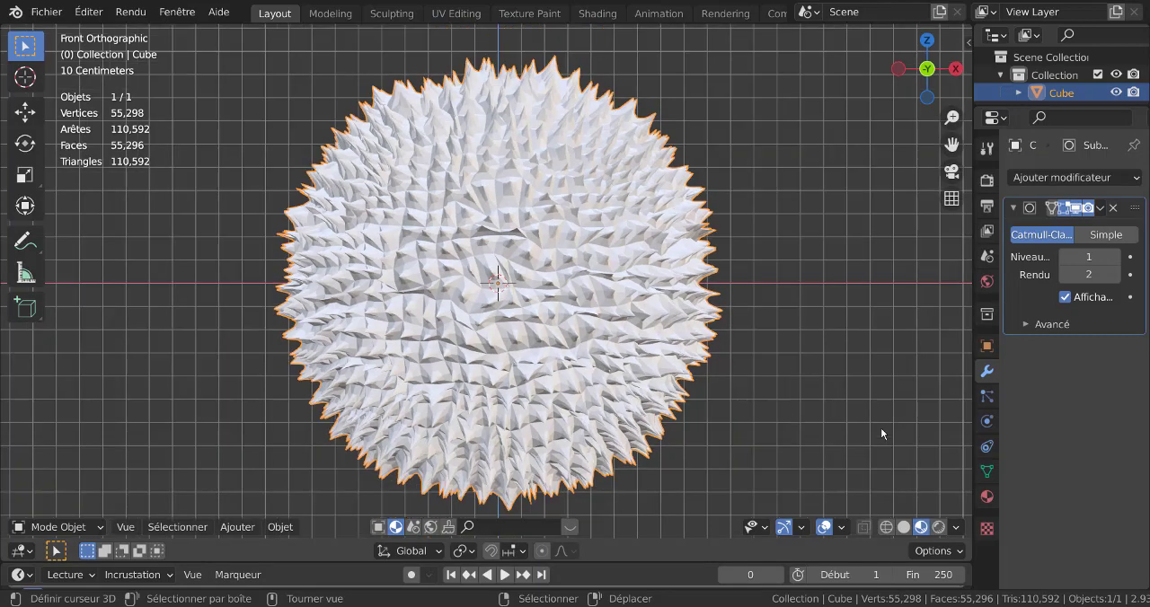
click(277, 527)
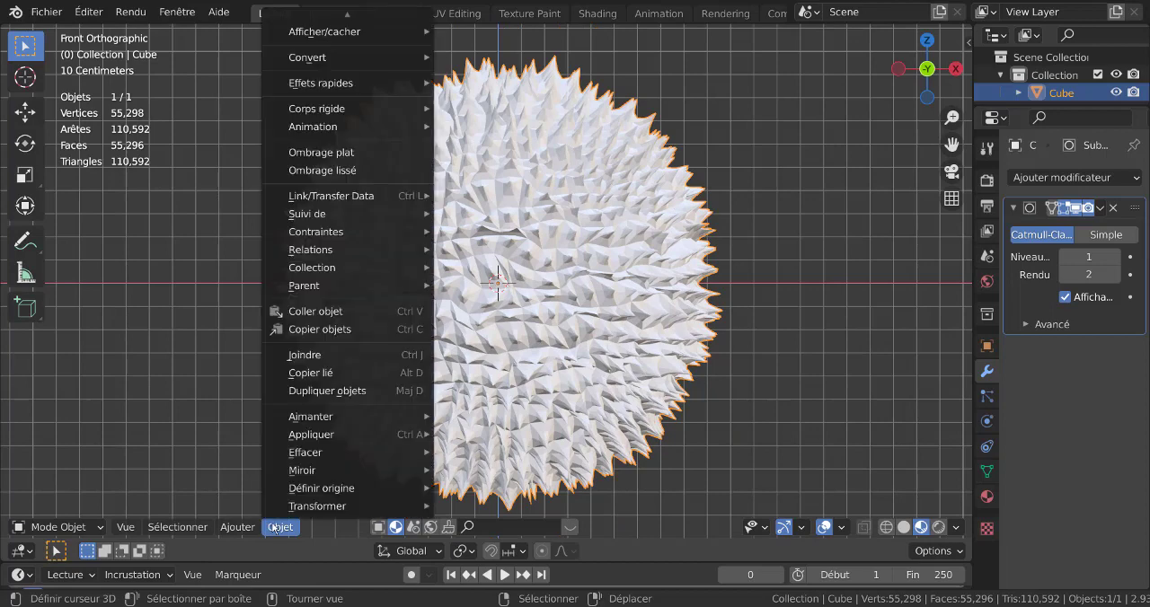
click(332, 170)
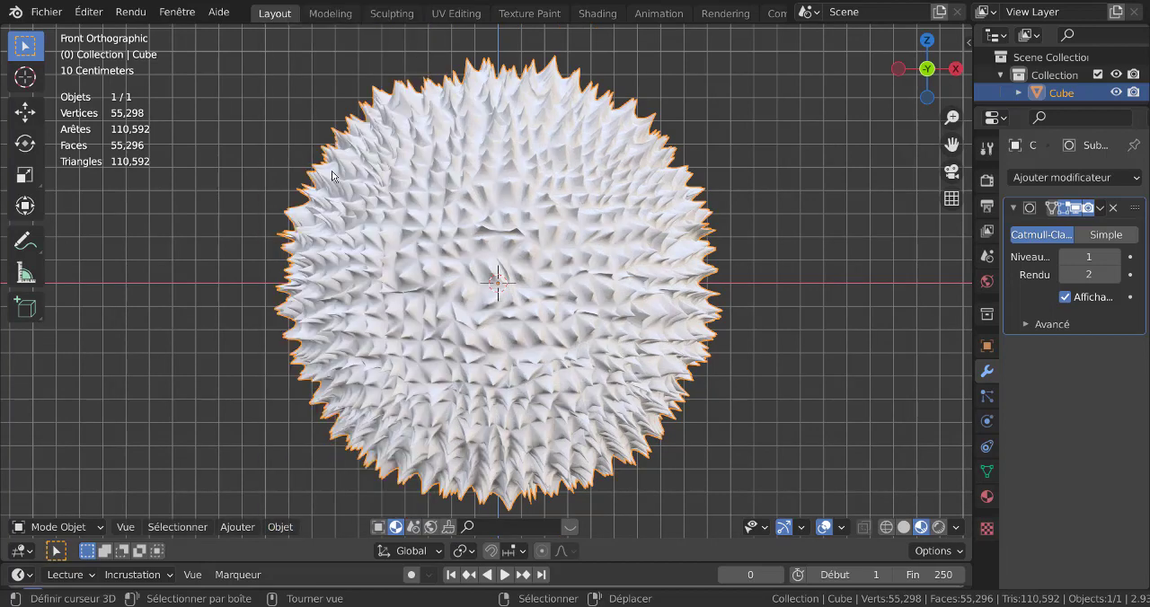
Enable auto smooth in the mesh's normals settings with an angle of 30°.
click(987, 472)
click(1026, 484)
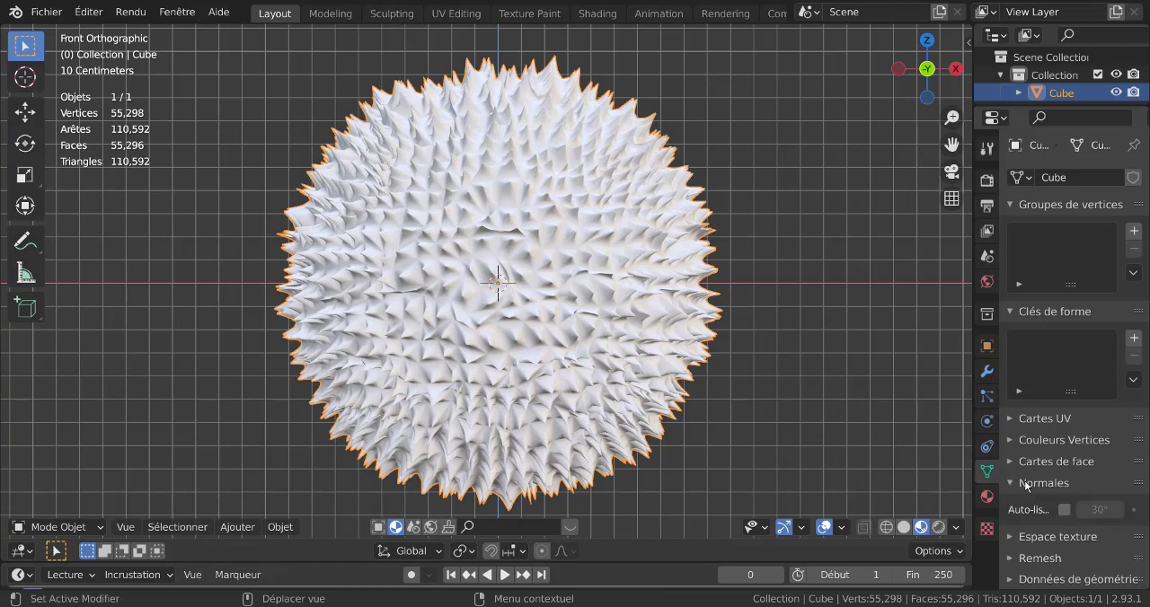
click(1064, 510)
mouse_move(1100, 510)
mouse_down()
mouse_move(1149, 510)
mouse_move(1116, 510)
mouse_up()
click(1100, 510)
text(30)
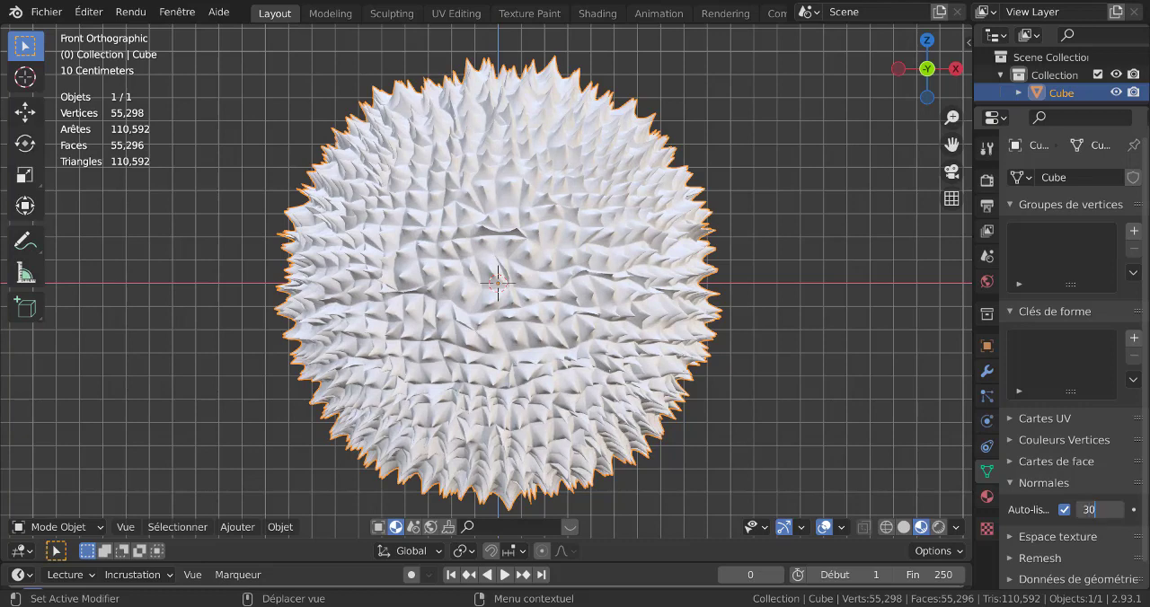
key(Return)
Stretch the fruit along the global Z axis by a factor of about 1.373.
scroll(680, 390, down, 2)
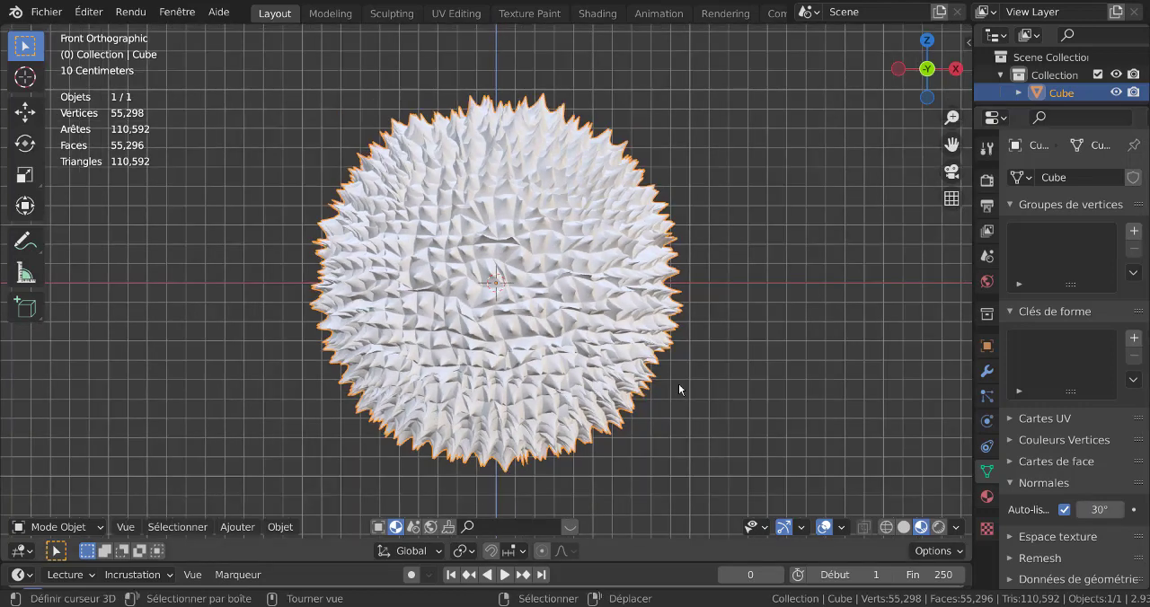
key(s)
key(z)
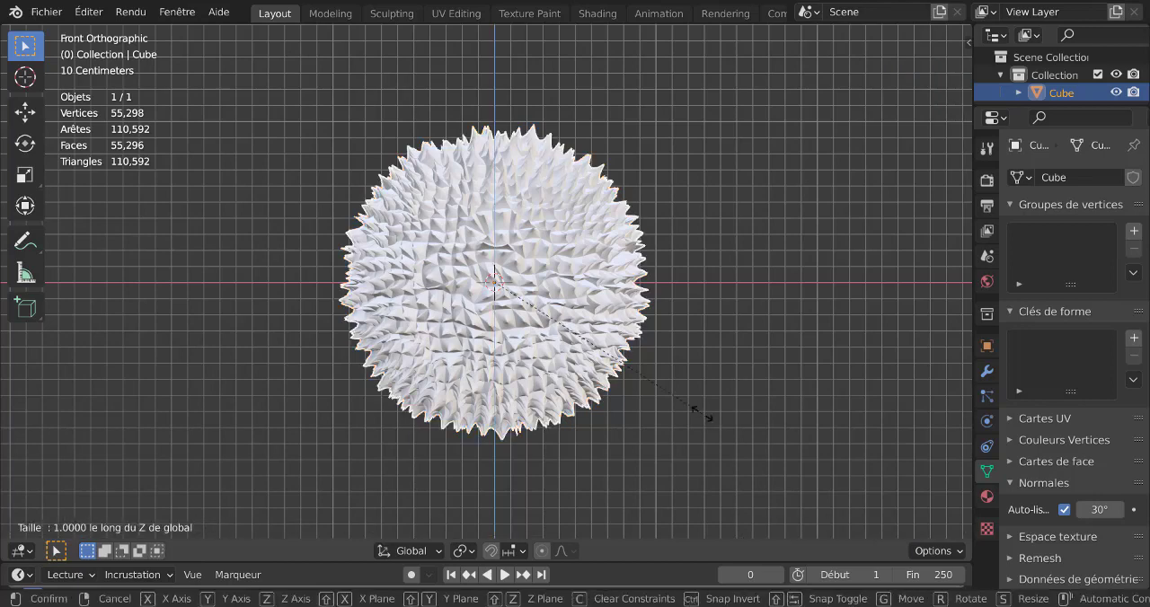
click(743, 497)
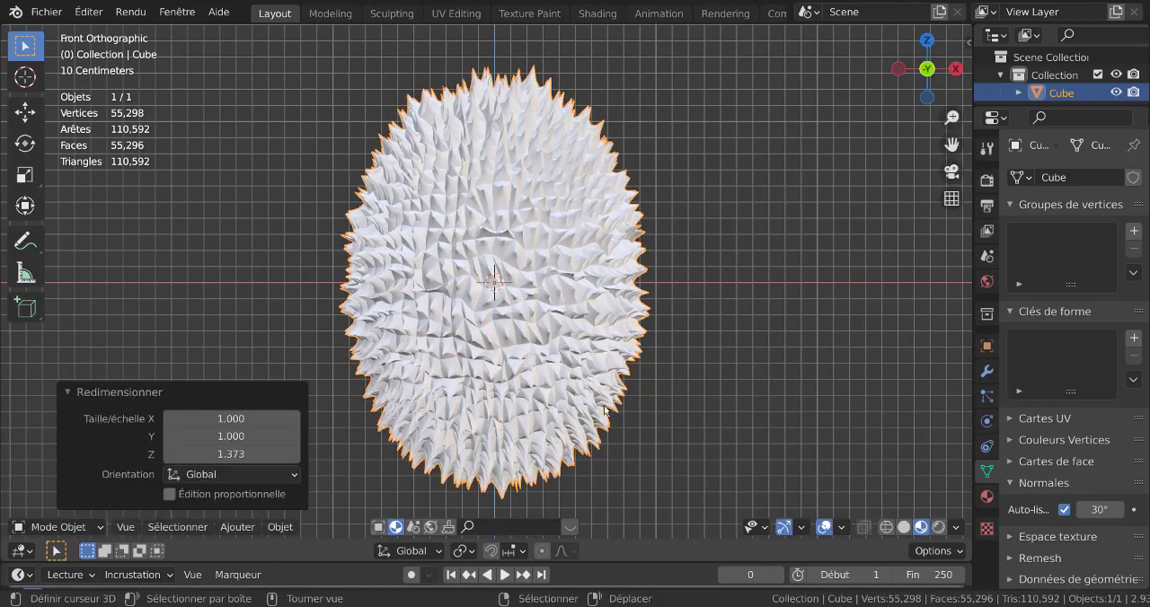
Open the fruit's mesh in edit mode and try rotating the selected spike-tip vertices about the Z axis.
key(Tab)
scroll(745, 330, up, 2)
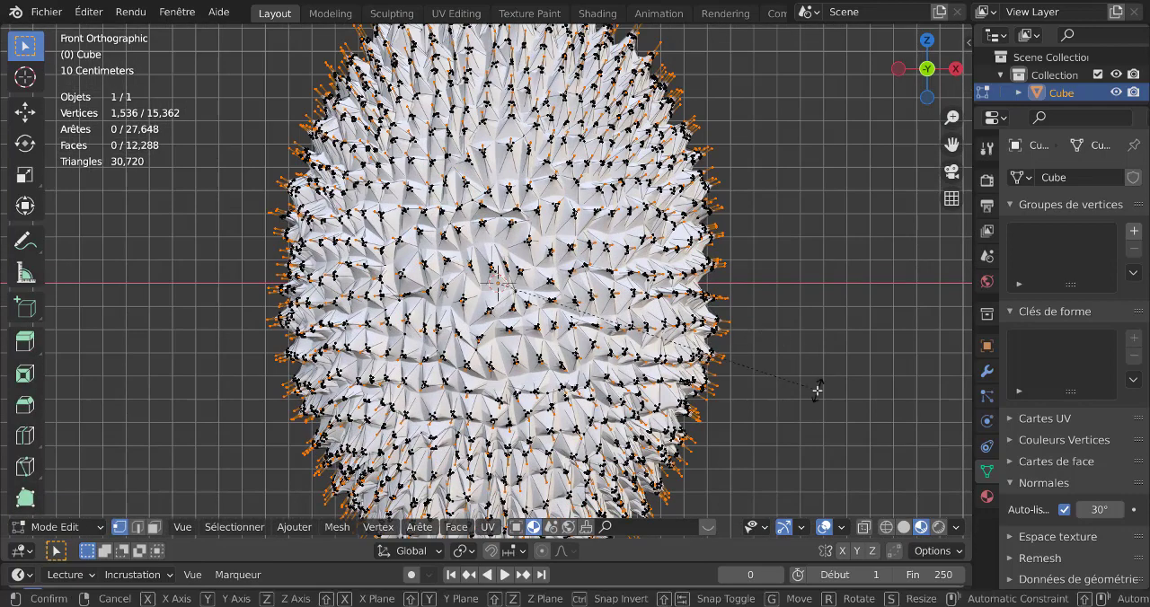
key(r)
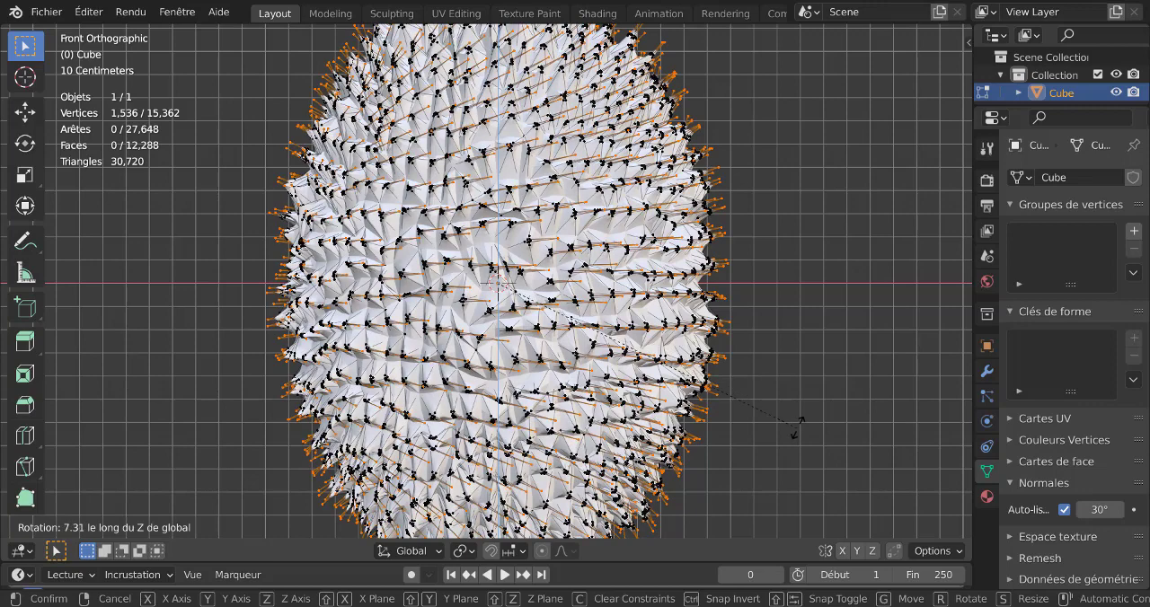
right_click(797, 424)
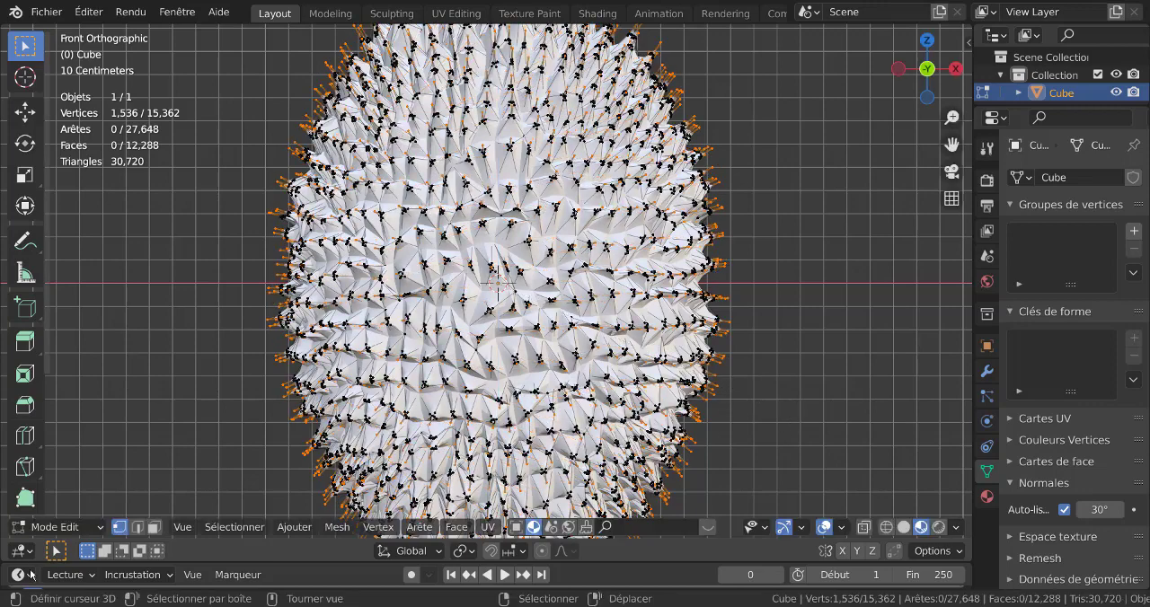
Apply Checker Deselect to the selected spike-tip vertices with an offset of 2.
click(234, 528)
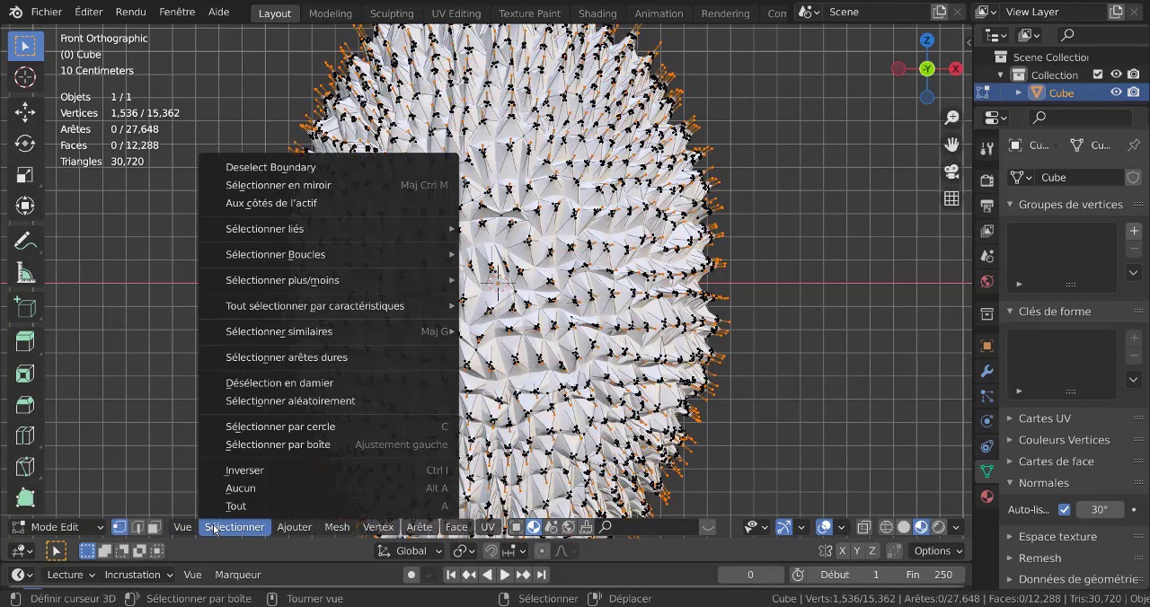
click(255, 388)
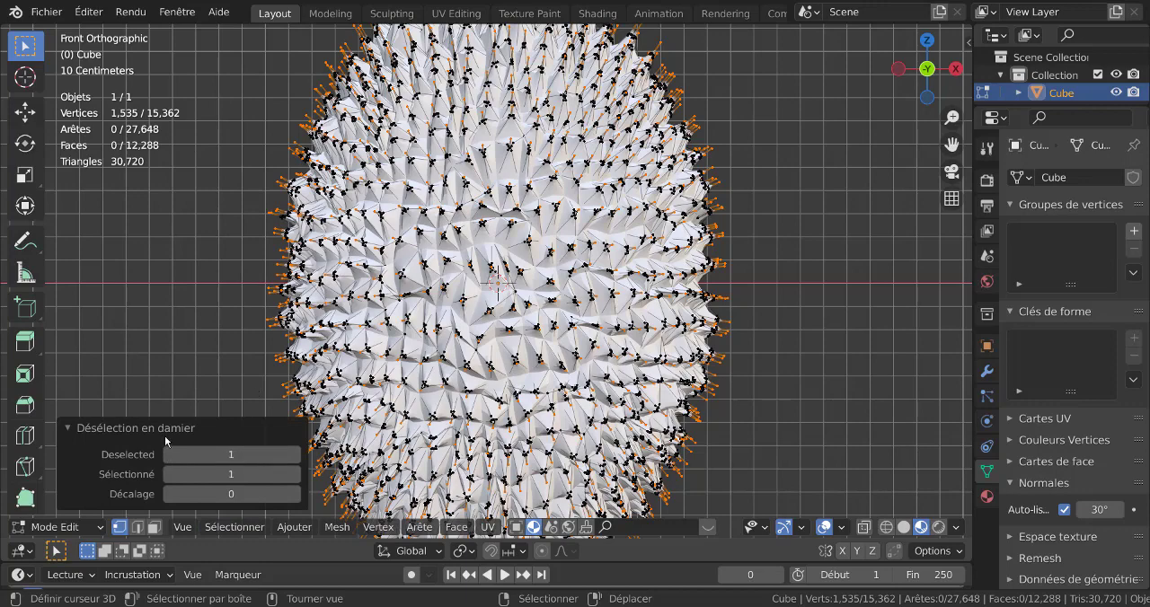
scroll(841, 315, down, 2)
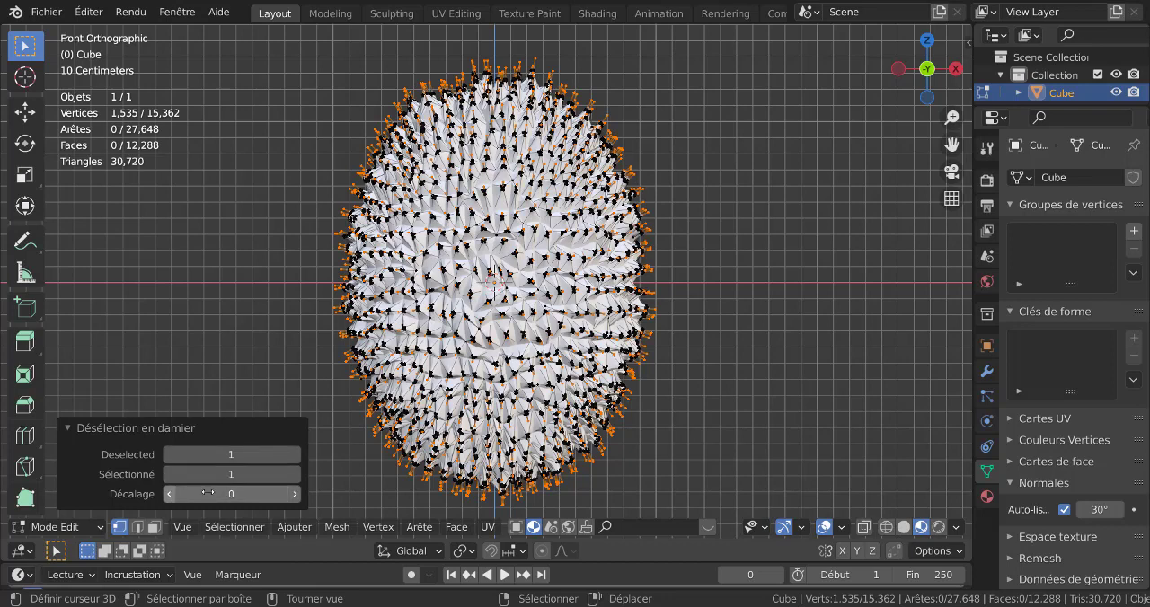
click(295, 495)
text(1)
key(Return)
click(296, 496)
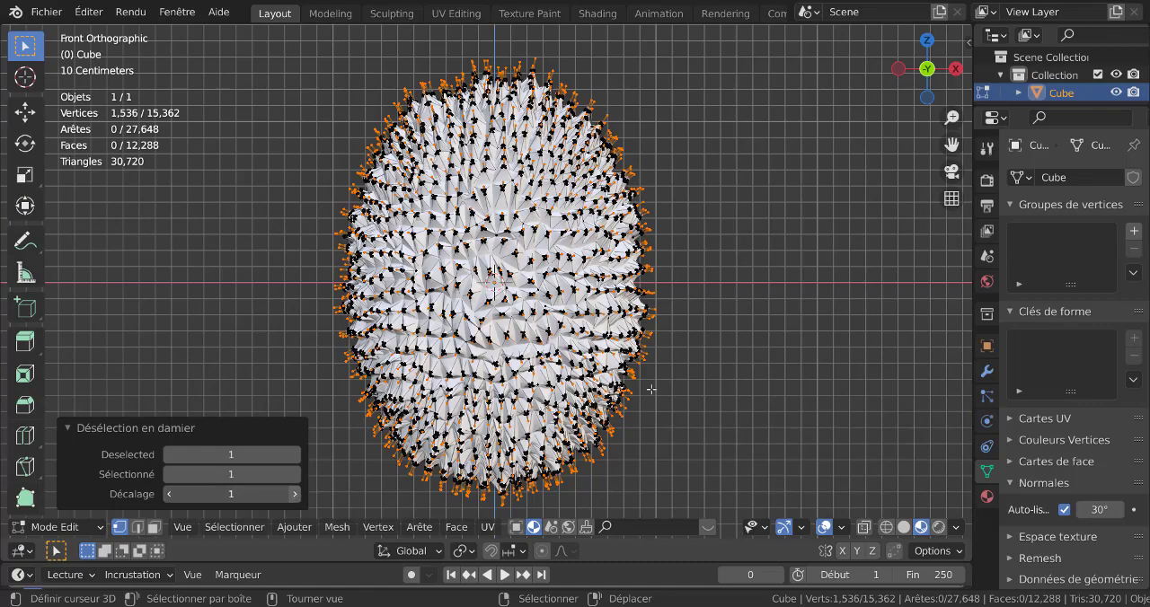
scroll(650, 392, up, 4)
scroll(748, 349, up, 3)
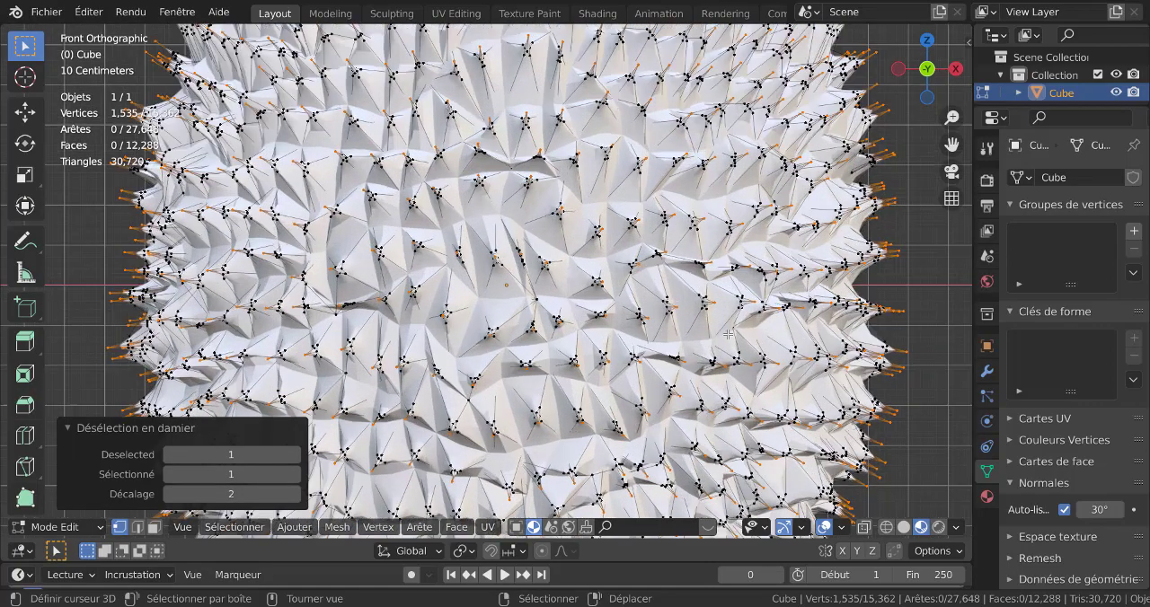
scroll(728, 334, down, 8)
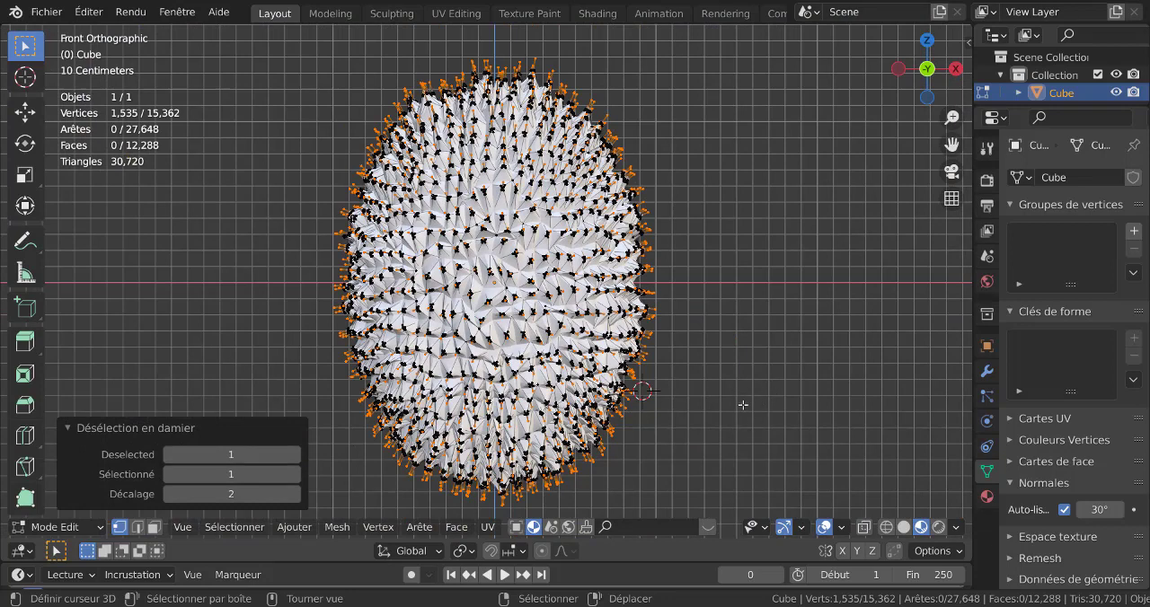
Rotate the selected spike tips about 2.94° around Z and move them up about 0.015 m, returning to object mode.
key(r)
key(z)
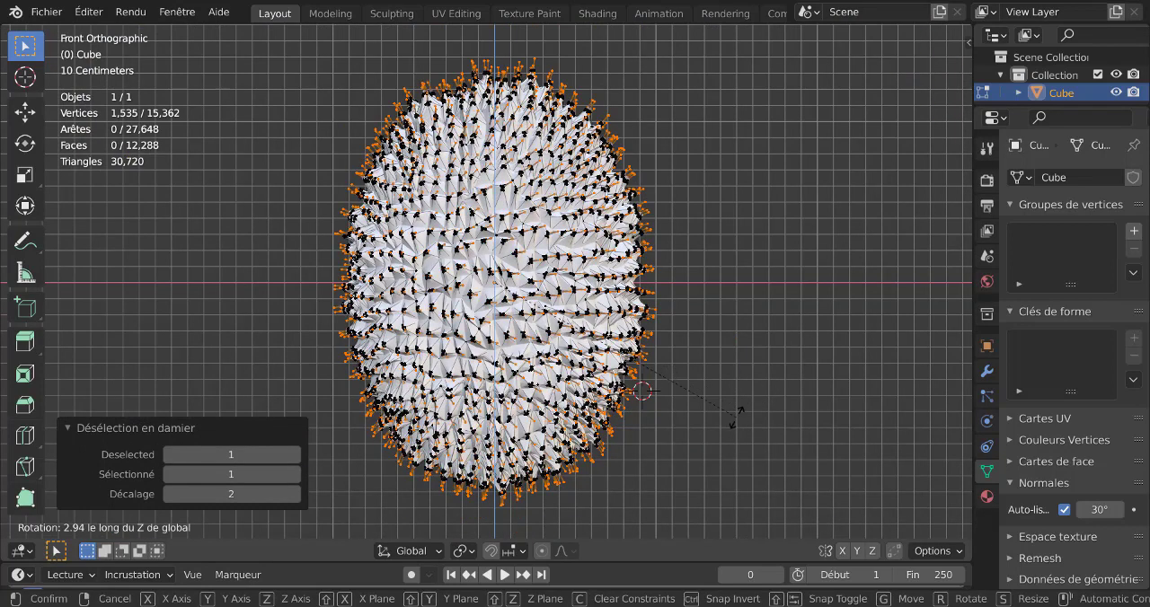
click(735, 415)
key(g)
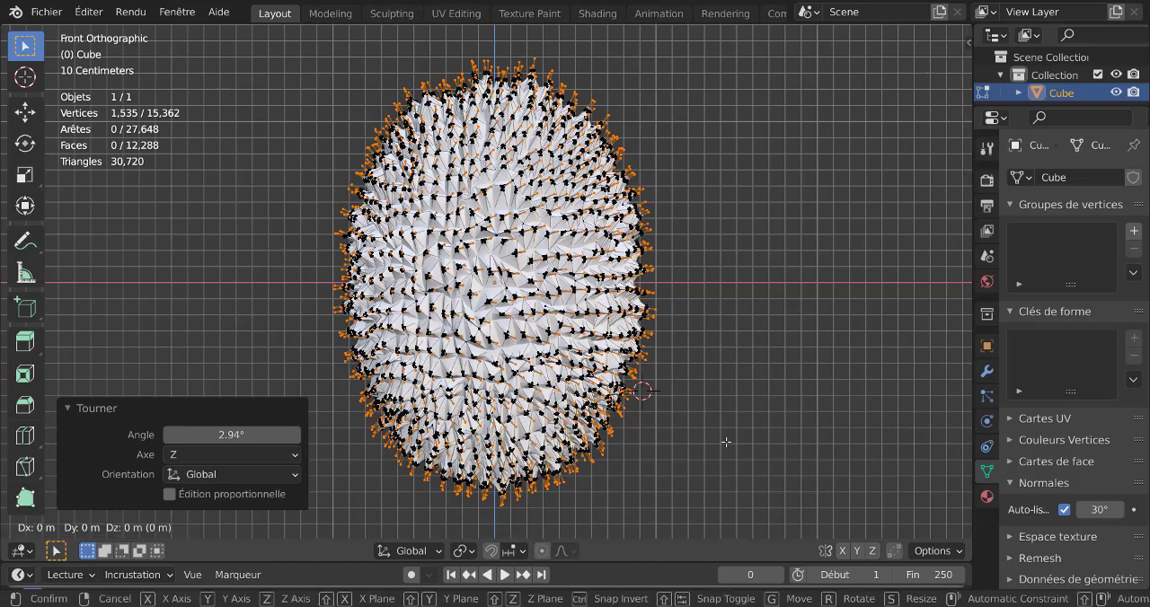
key(z)
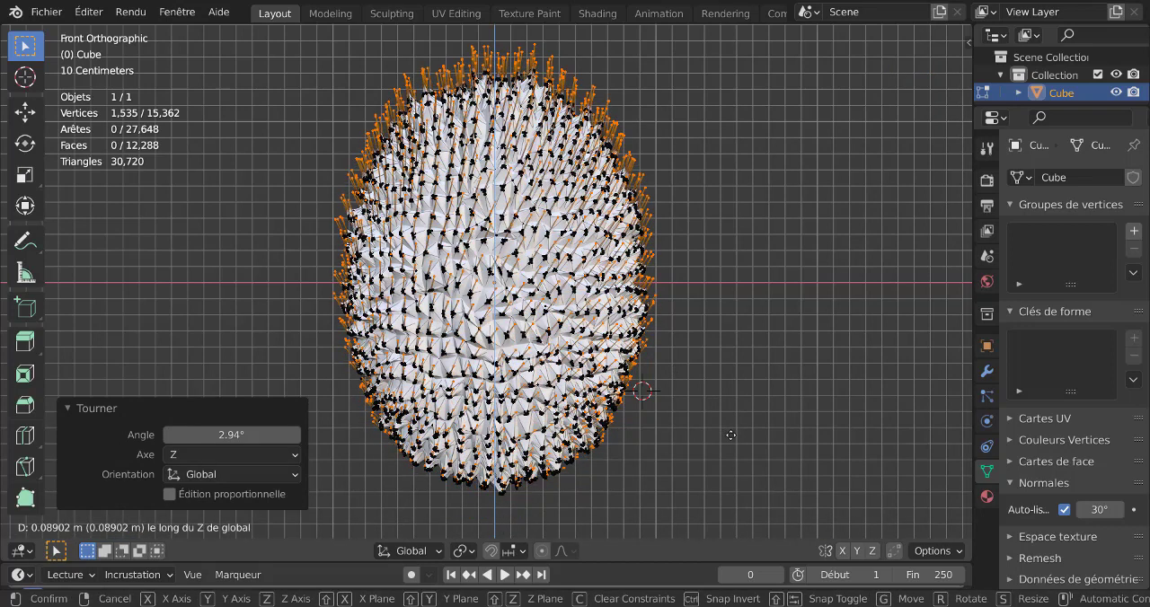
click(733, 439)
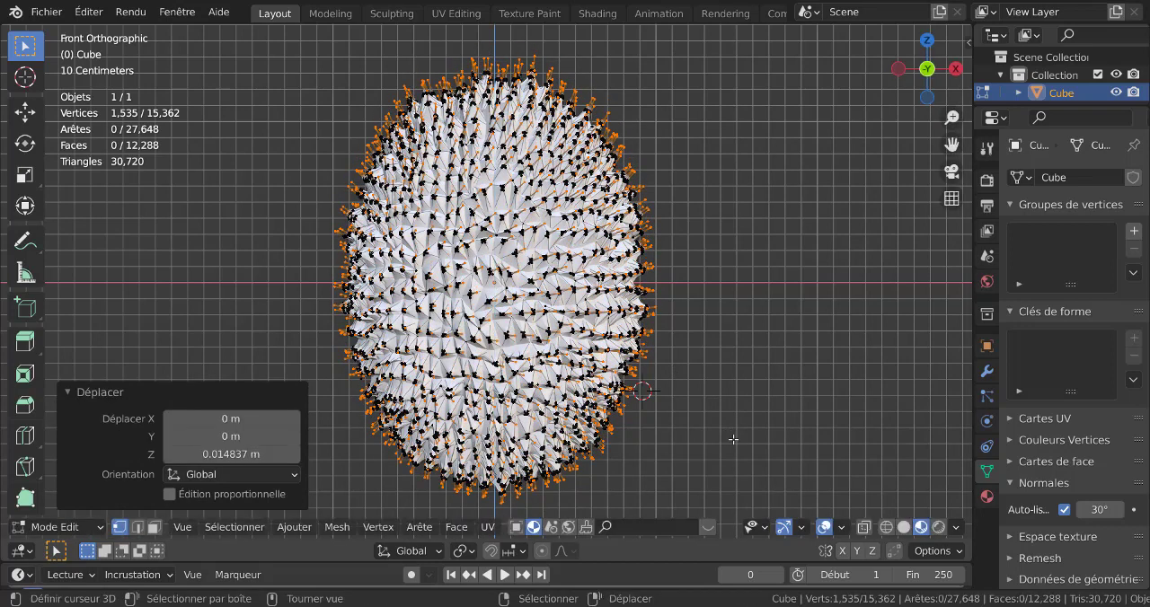
key(Tab)
middle_drag(586, 371, 644, 393)
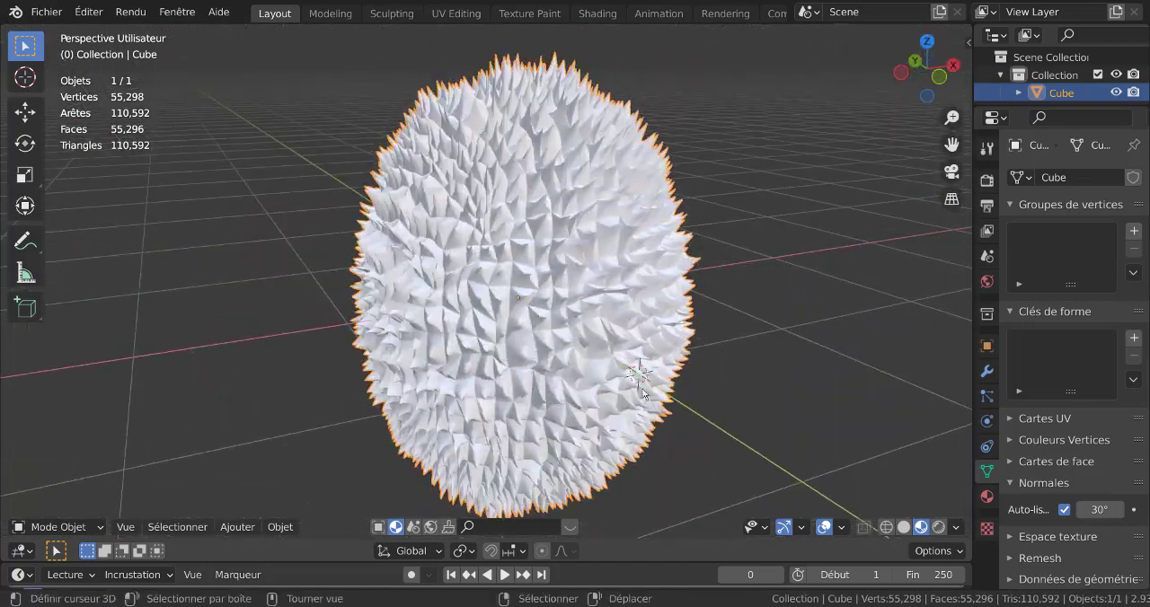
Create a new material for the fruit in the Shading workspace.
click(597, 13)
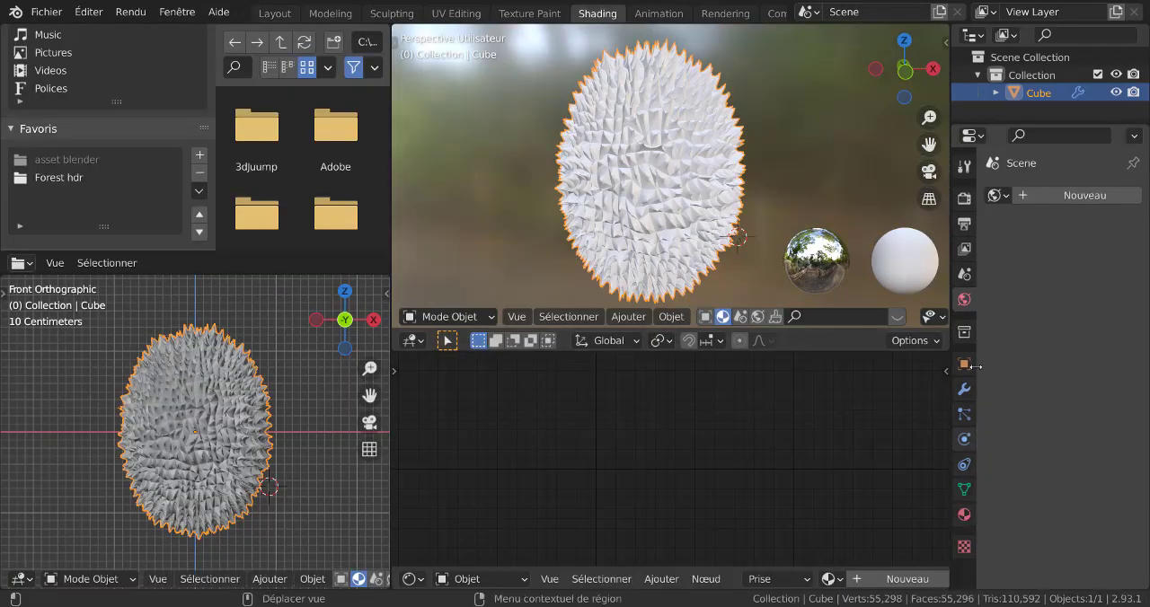
click(964, 517)
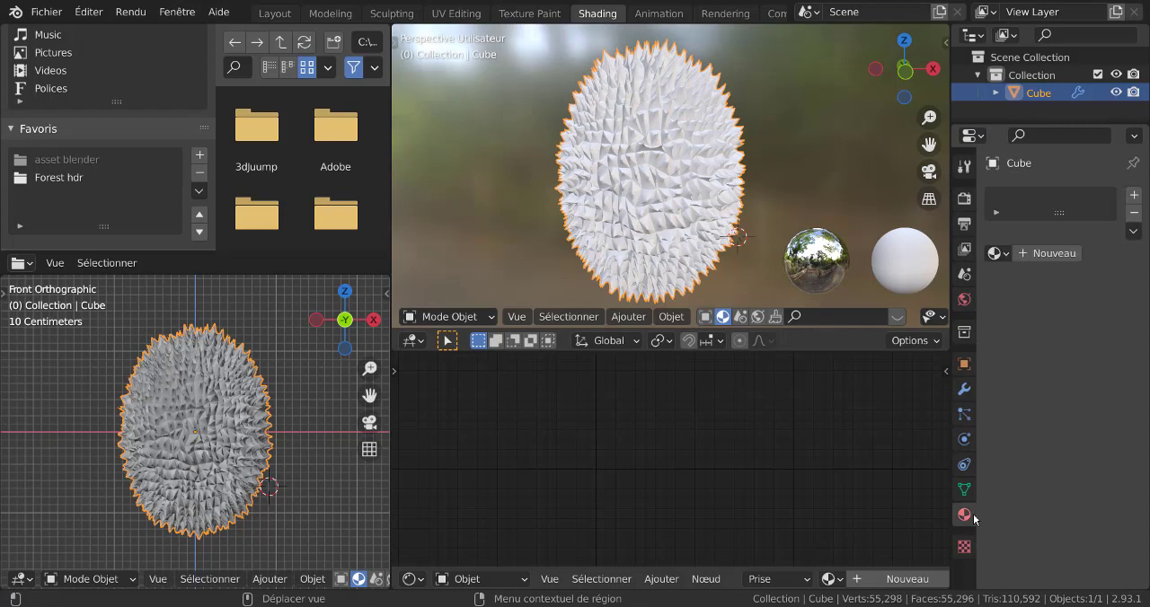
click(1054, 254)
Set the material's base colour to a dark green.
click(1093, 405)
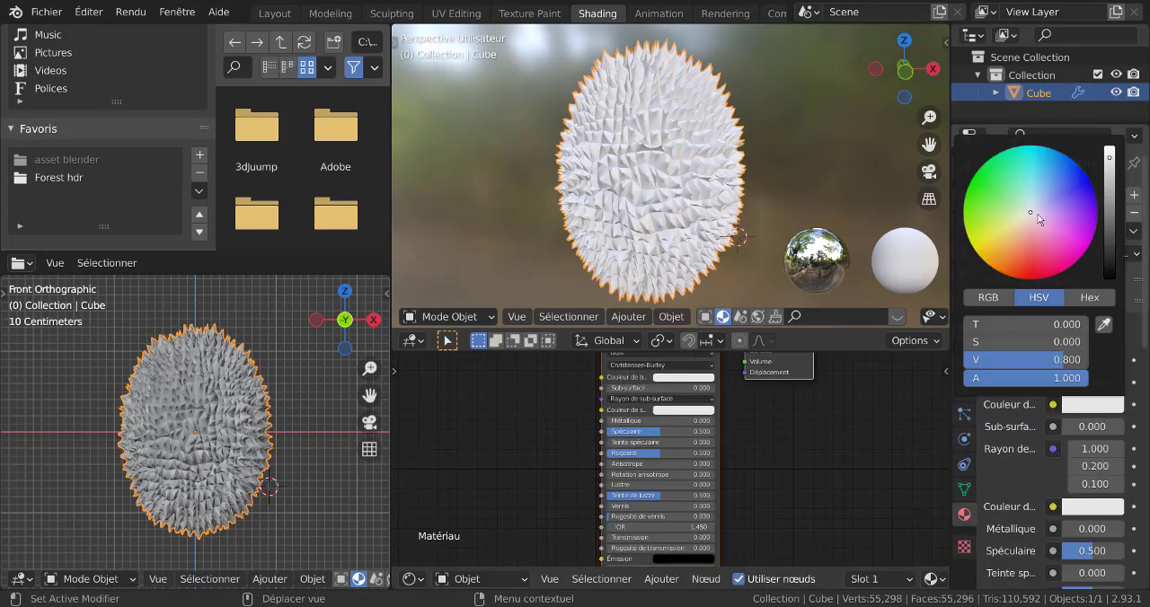
click(986, 182)
click(1110, 167)
drag(1110, 166, 1110, 238)
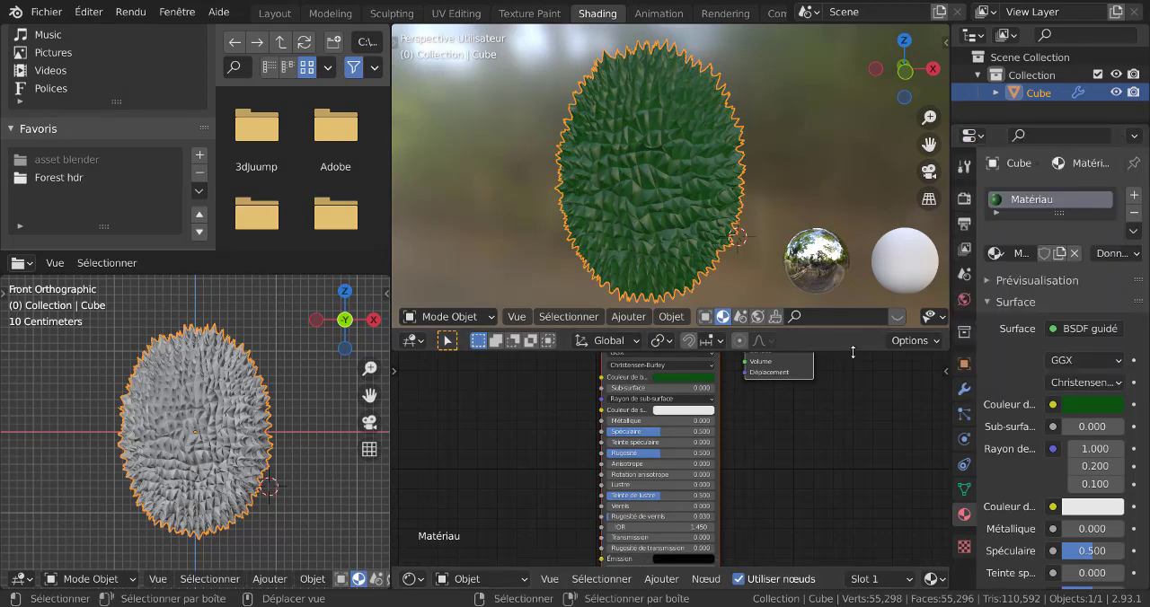
Enlarge the shader node editor and add a Texture Coordinate node well to the left of the Principled BSDF node.
drag(791, 329, 791, 145)
scroll(773, 354, down, 2)
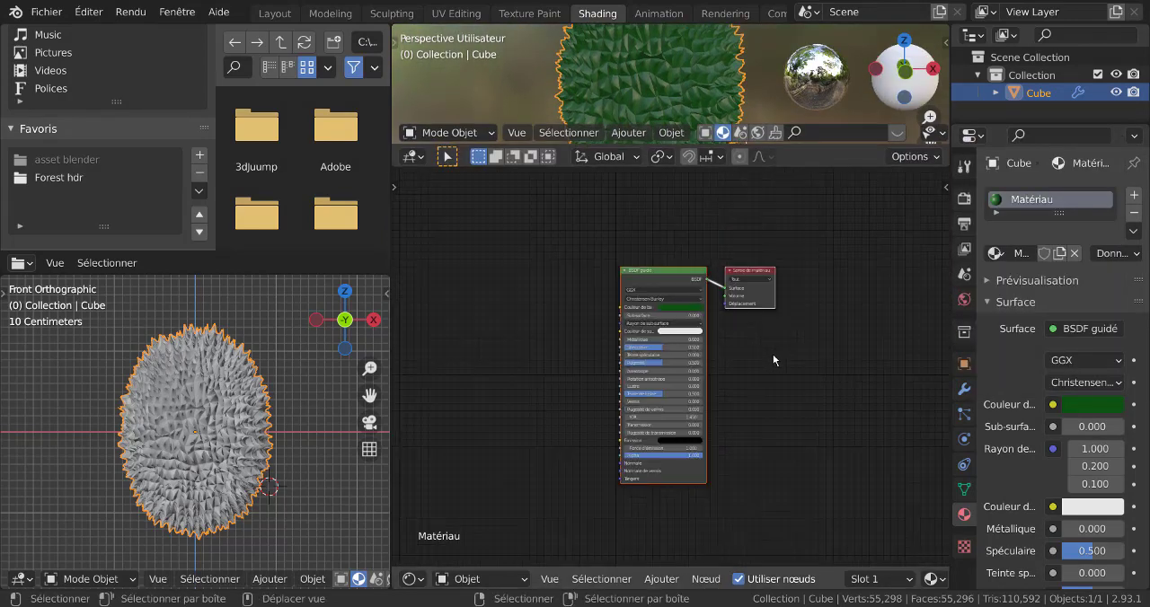
middle_drag(773, 354, 874, 372)
click(648, 580)
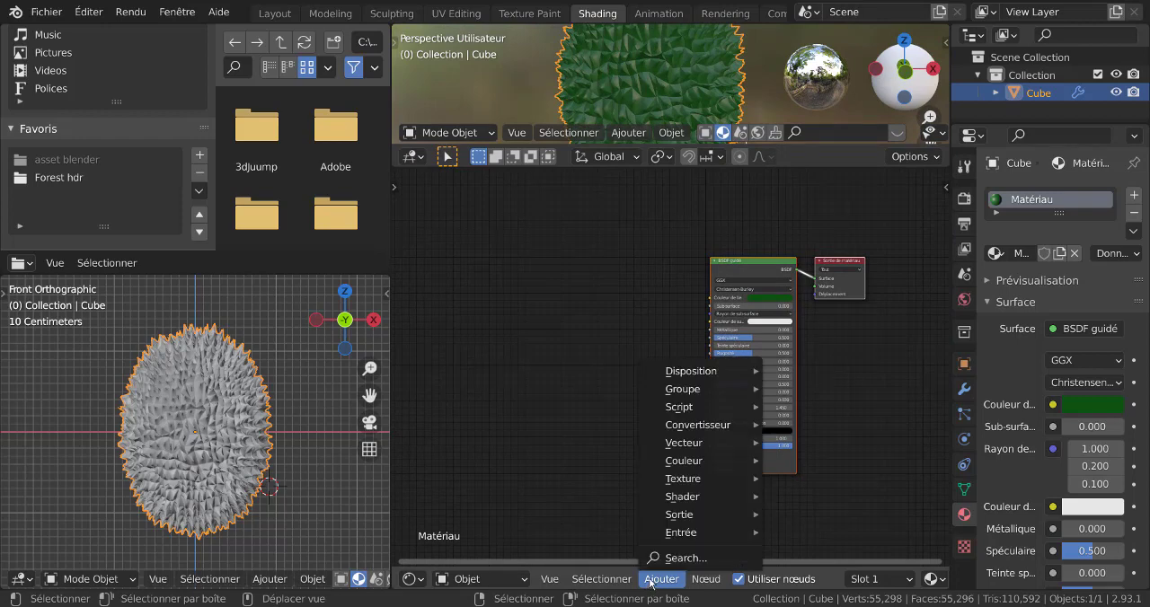
mouse_move(681, 534)
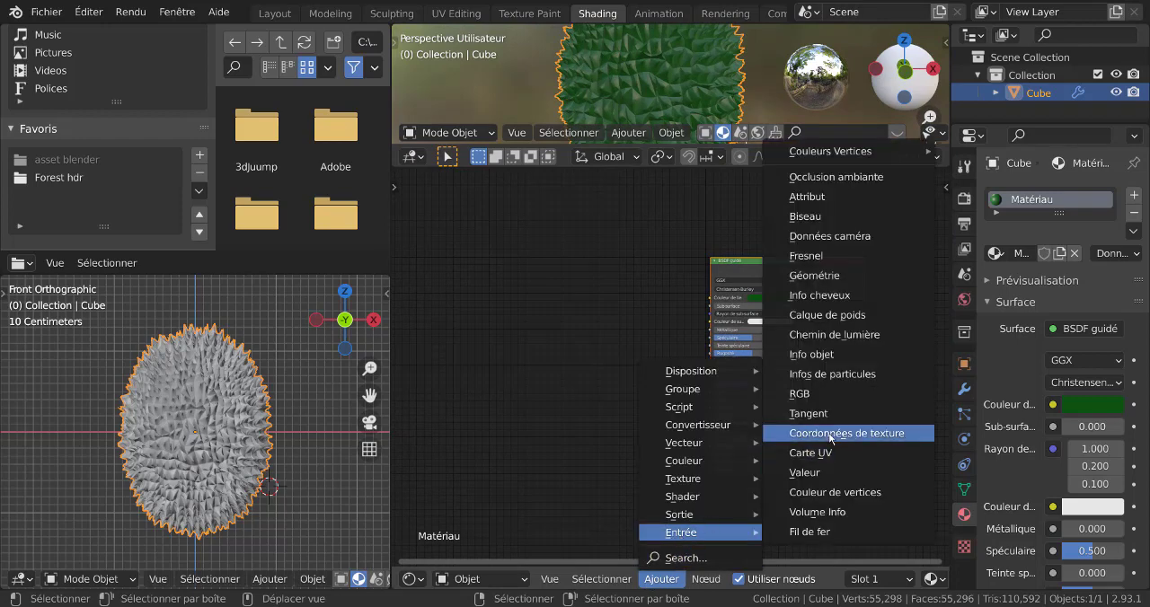
click(846, 433)
click(468, 266)
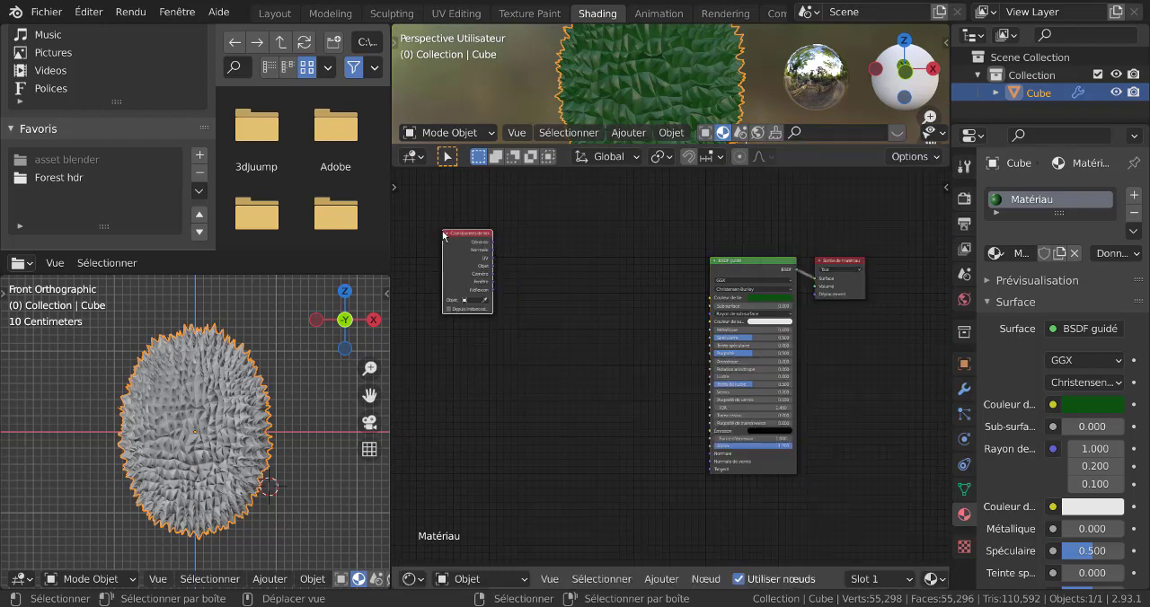
Add a ColorRamp node between the Texture Coordinate node and the Principled BSDF node.
click(662, 580)
mouse_move(701, 432)
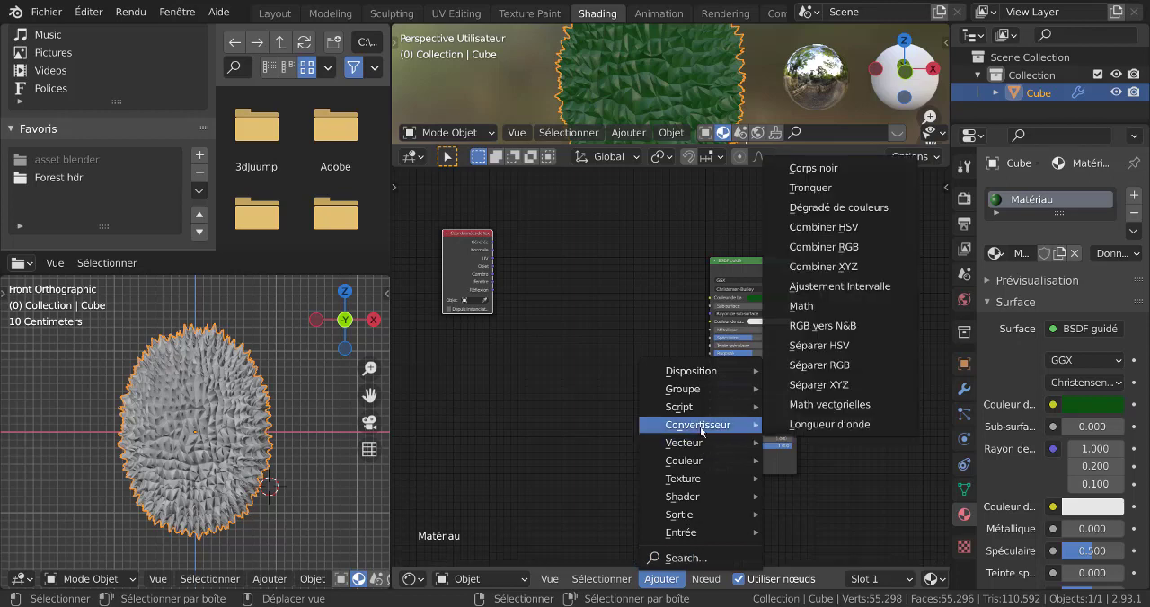
click(850, 209)
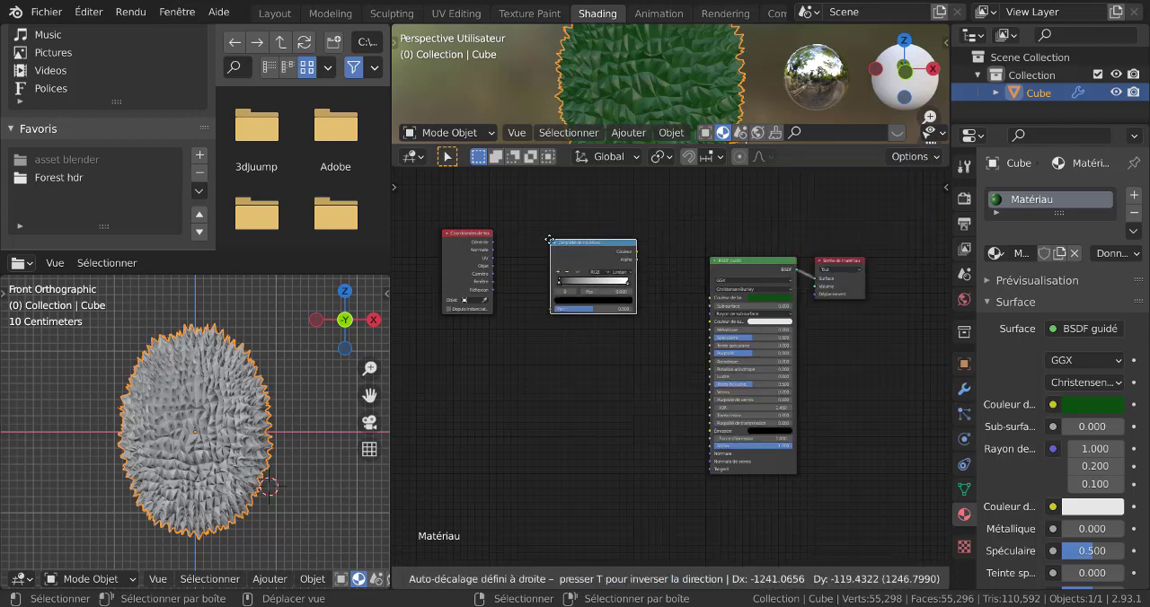
click(550, 240)
click(662, 580)
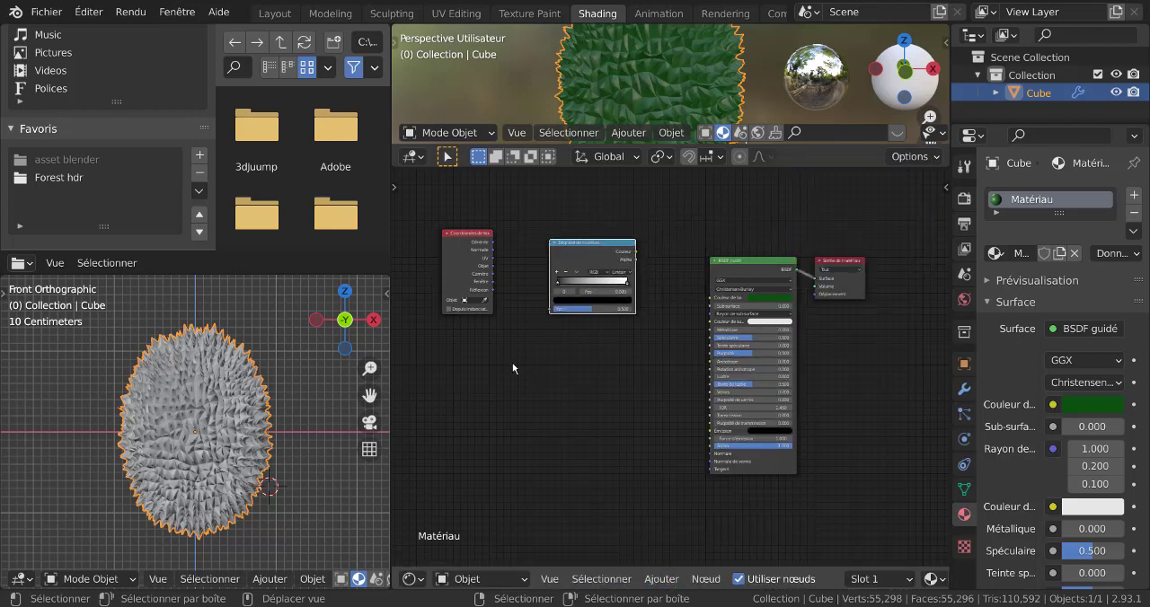
Connect the Texture Coordinate's Generated output to the ColorRamp's Fac input, and the ramp's Color output to the Principled BSDF's Base Color.
scroll(513, 368, up, 2)
middle_drag(558, 377, 652, 490)
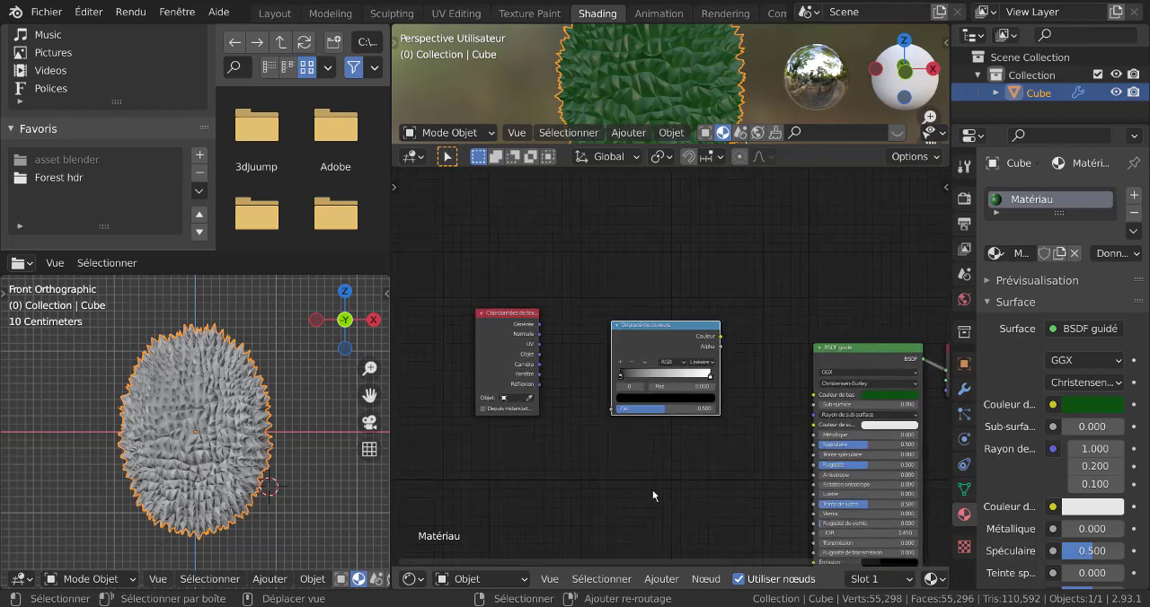
scroll(656, 441, up, 2)
drag(493, 310, 590, 425)
middle_drag(676, 497, 557, 436)
drag(623, 267, 747, 344)
middle_drag(648, 416, 748, 466)
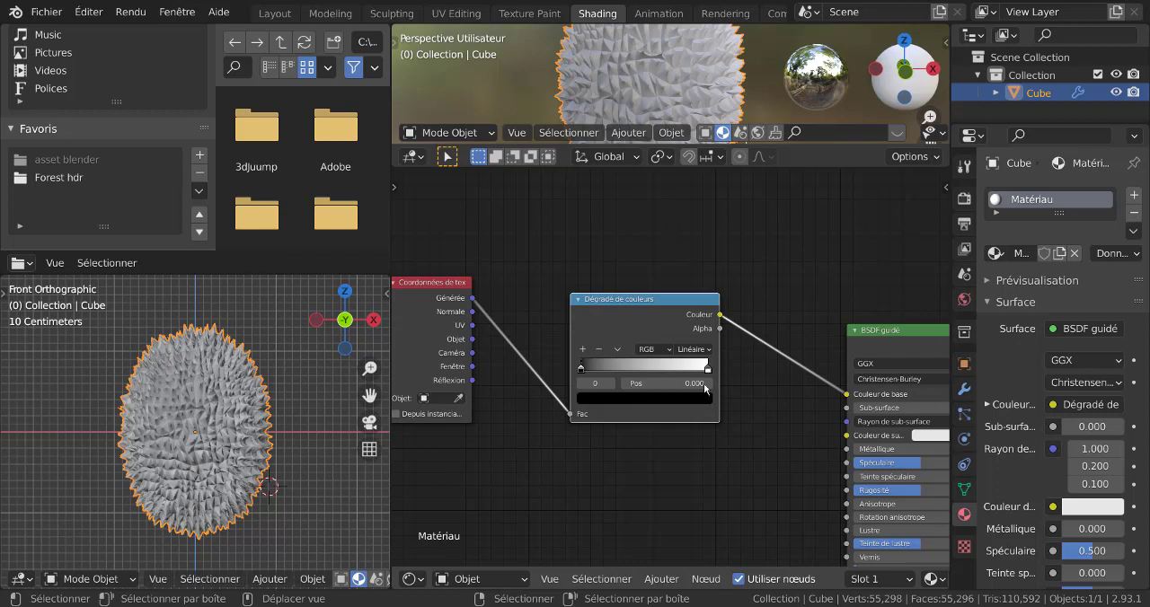
Change the ColorRamp's first stop from black to a dark green.
click(664, 399)
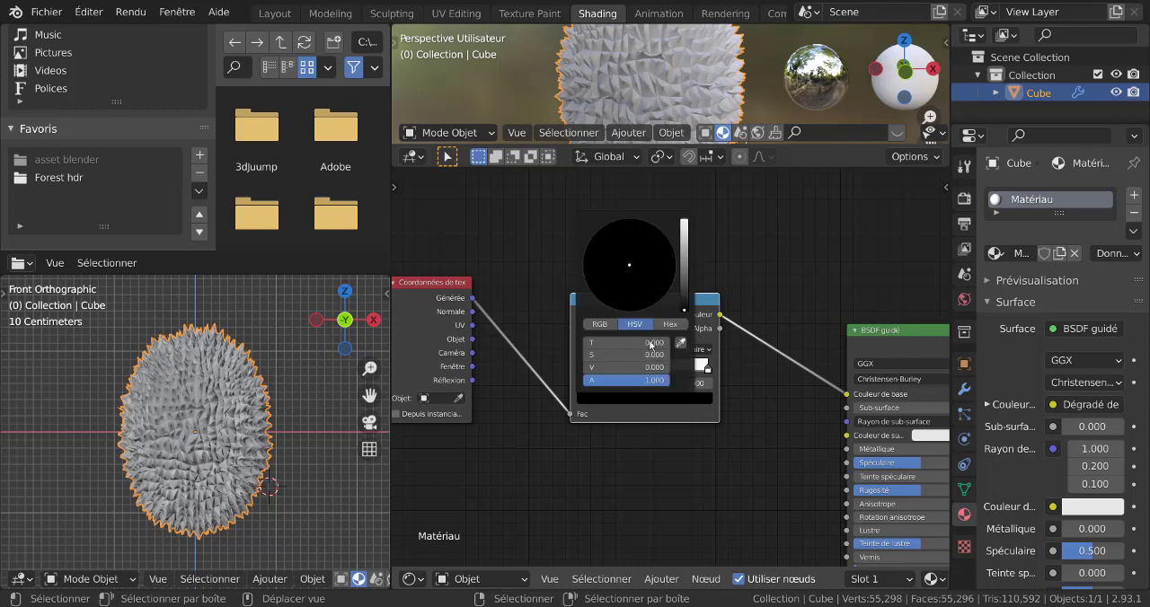
drag(685, 306, 685, 282)
click(597, 249)
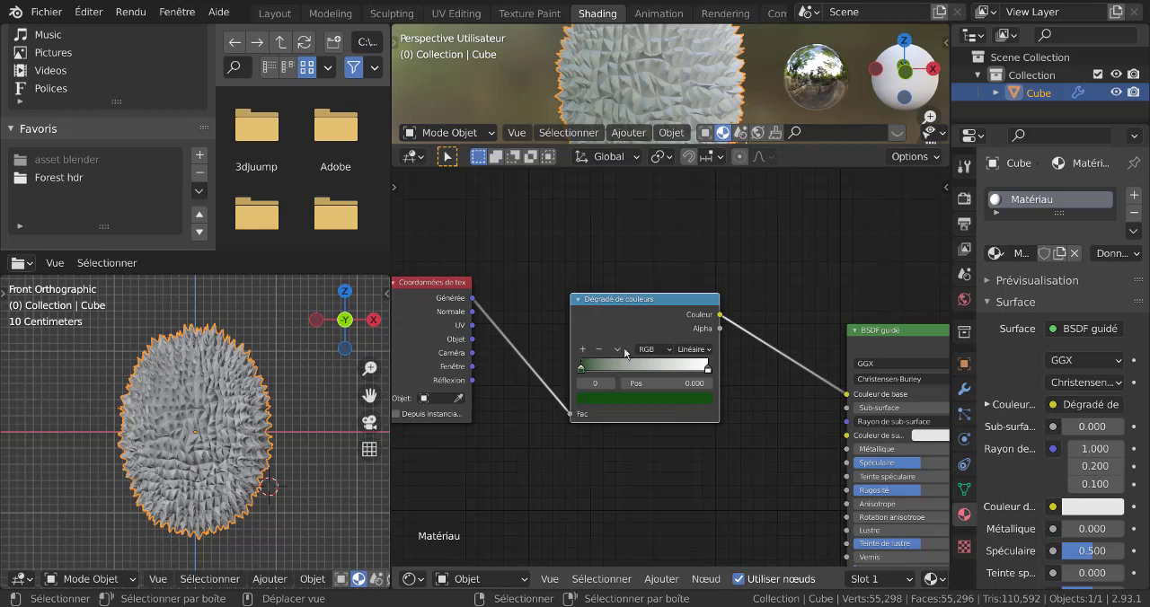
Add a stop at position 0.500 on the ColorRamp and colour it a dark ochre yellow.
click(583, 350)
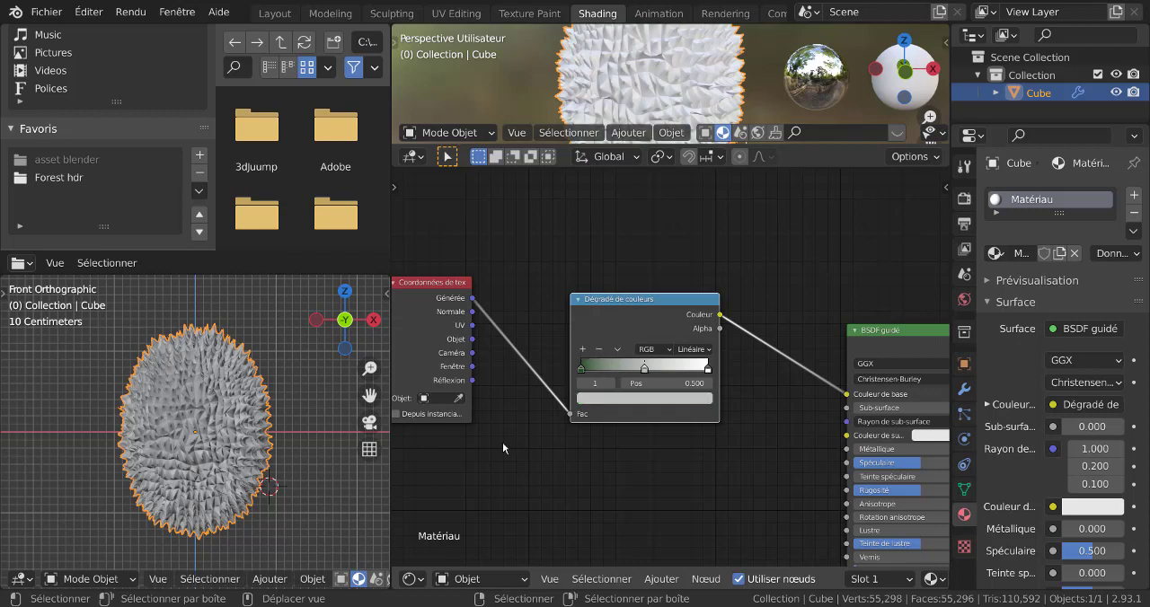
click(630, 402)
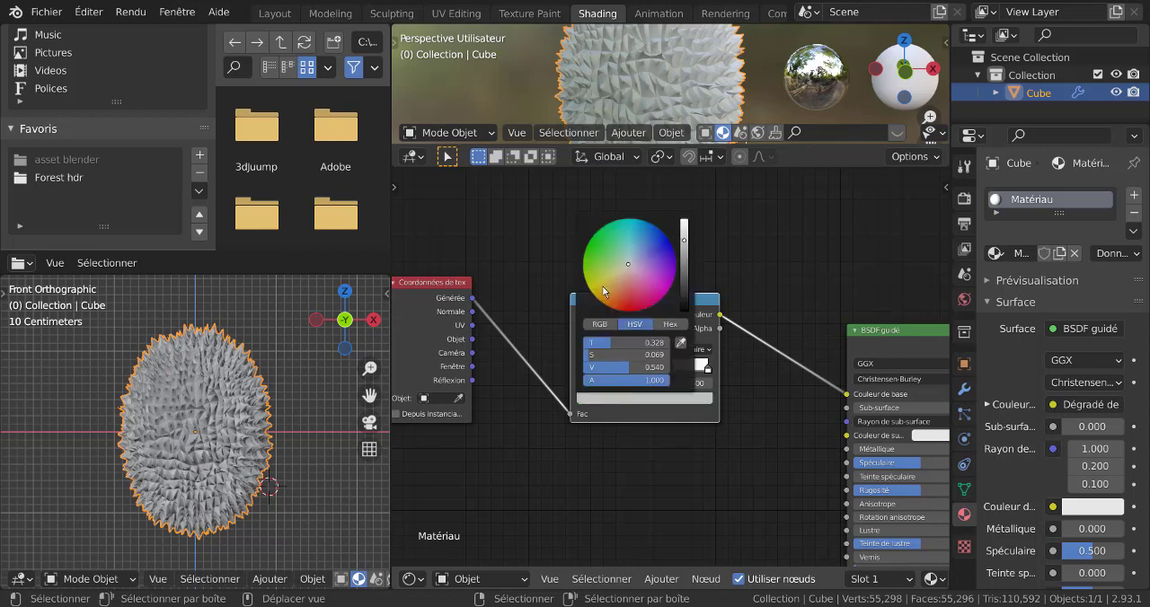
click(605, 292)
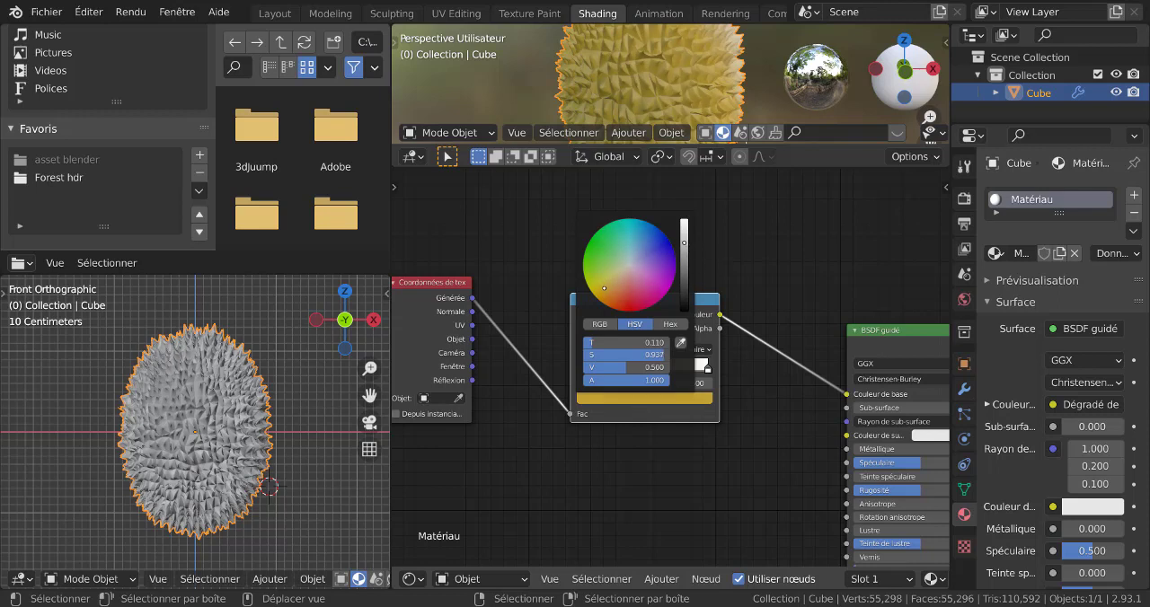
drag(684, 243, 684, 268)
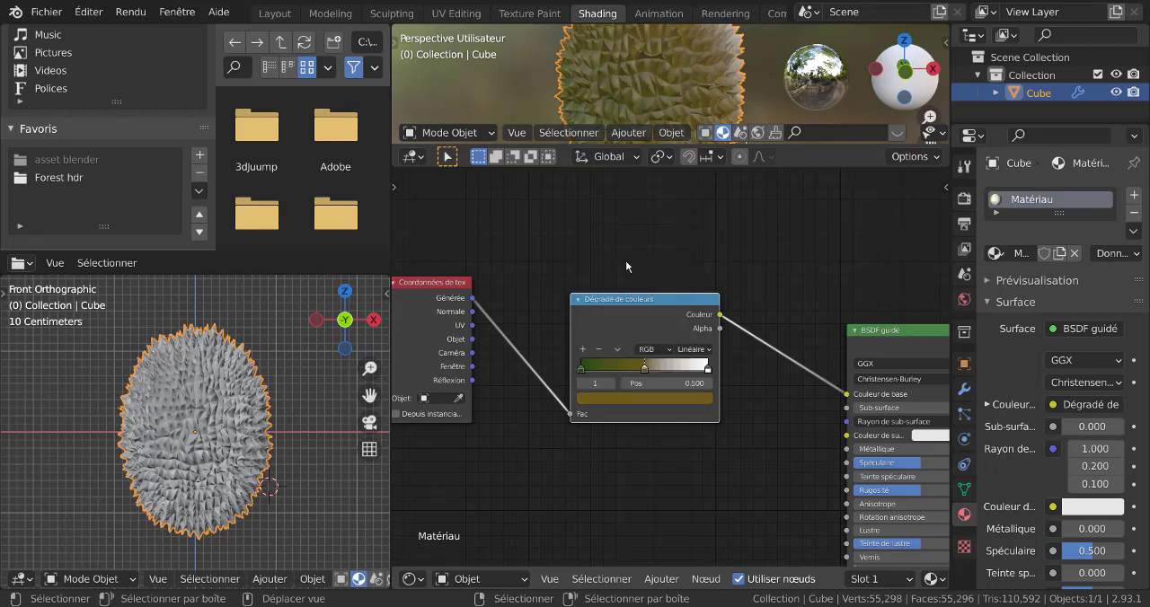
Add another ColorRamp stop at position 0.250 and colour it a very dark green.
click(582, 349)
click(659, 399)
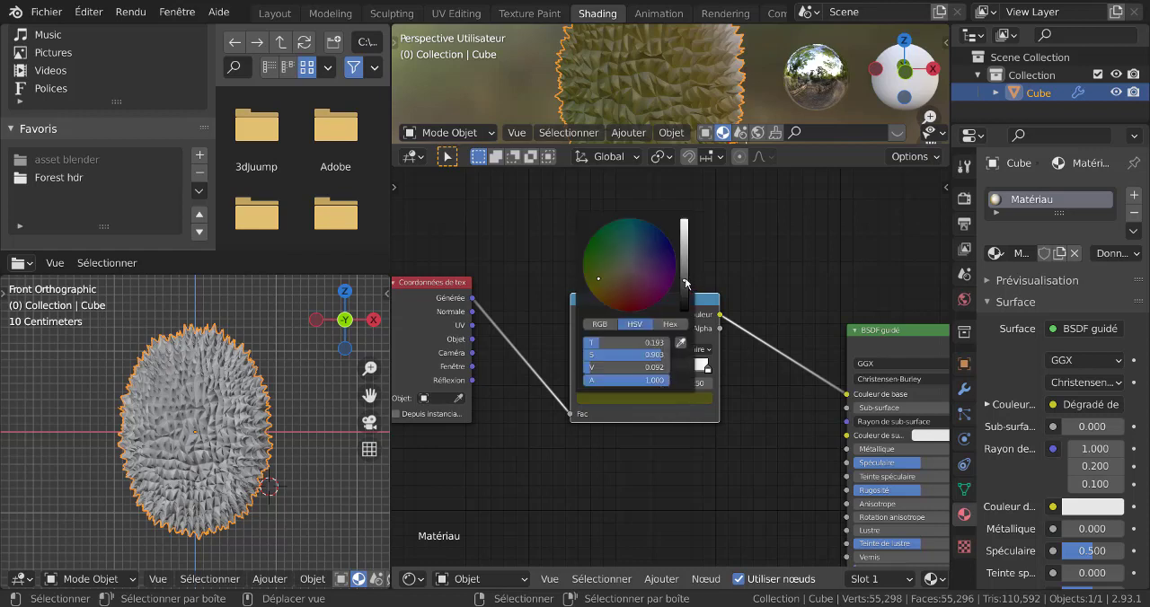
mouse_move(687, 283)
mouse_down()
mouse_move(685, 293)
mouse_move(686, 260)
mouse_move(685, 290)
mouse_up()
click(603, 251)
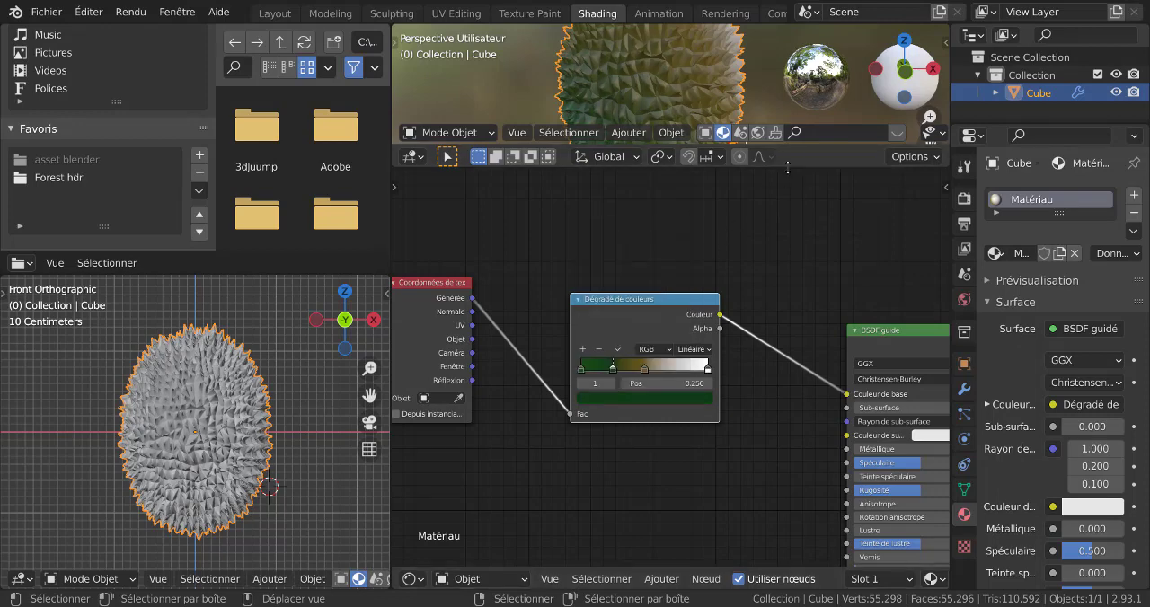
Enlarge the 3D viewport above the node editor and spread the ColorRamp and Material Output nodes farther from the Principled BSDF.
drag(788, 167, 784, 351)
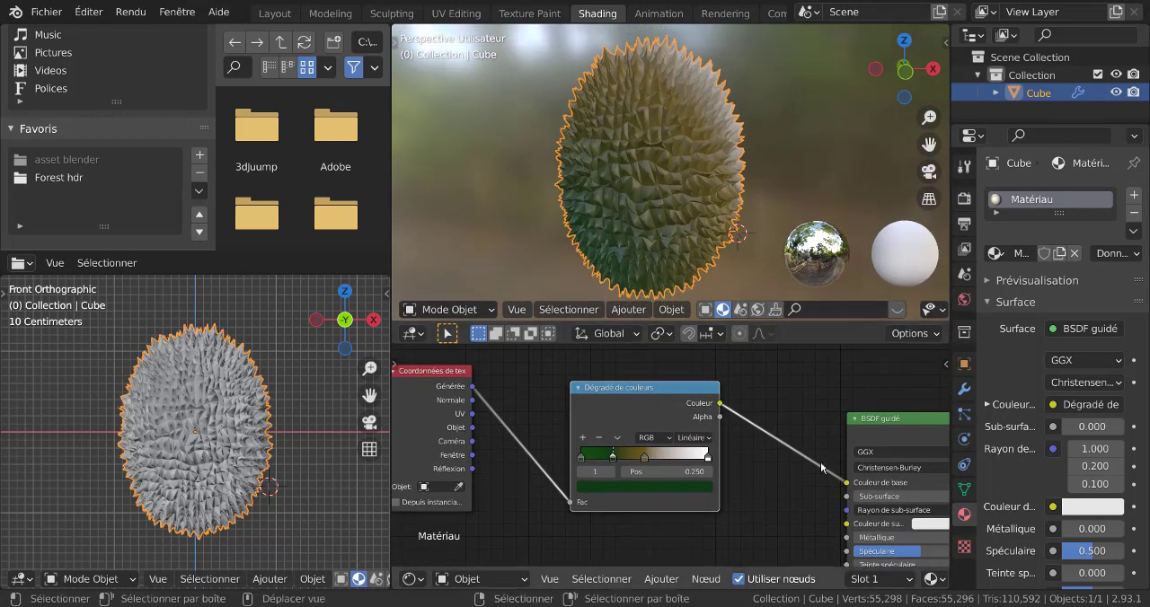
scroll(774, 510, down, 2)
middle_drag(775, 511, 674, 460)
scroll(649, 445, down, 1)
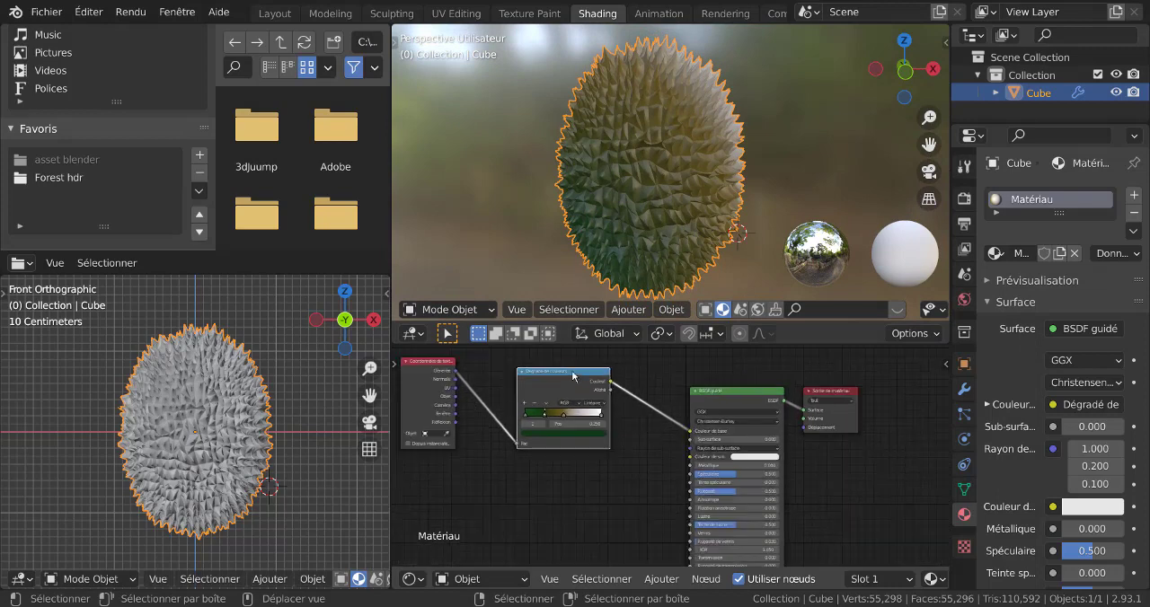
drag(574, 376, 539, 376)
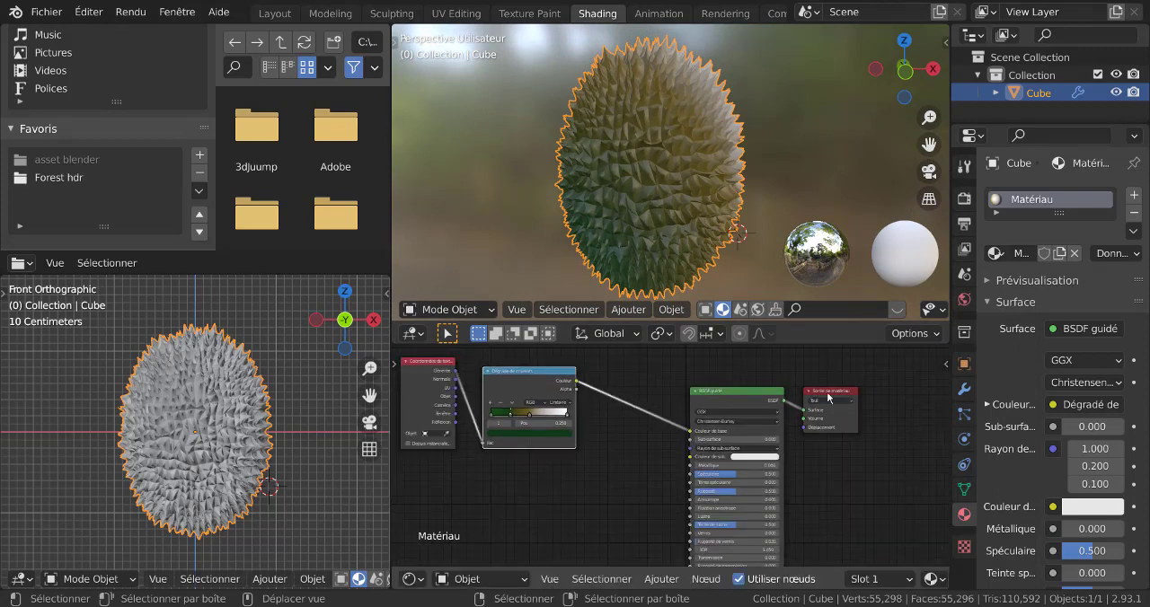
middle_drag(616, 494, 649, 481)
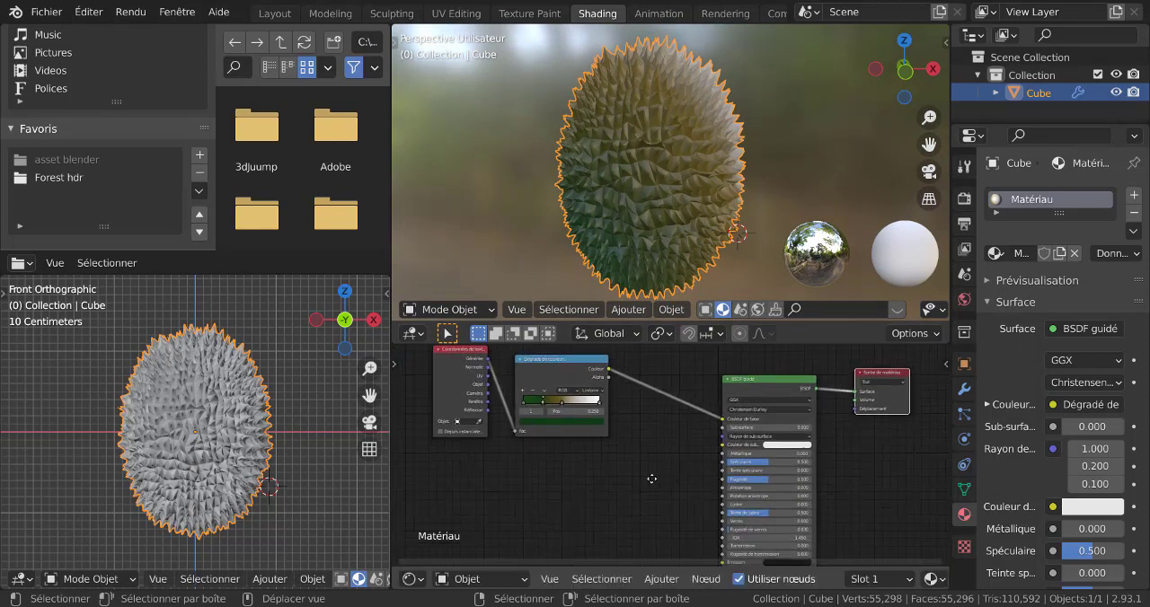
Add a Bump node below the link between the ColorRamp and the Principled BSDF.
click(666, 585)
mouse_move(678, 474)
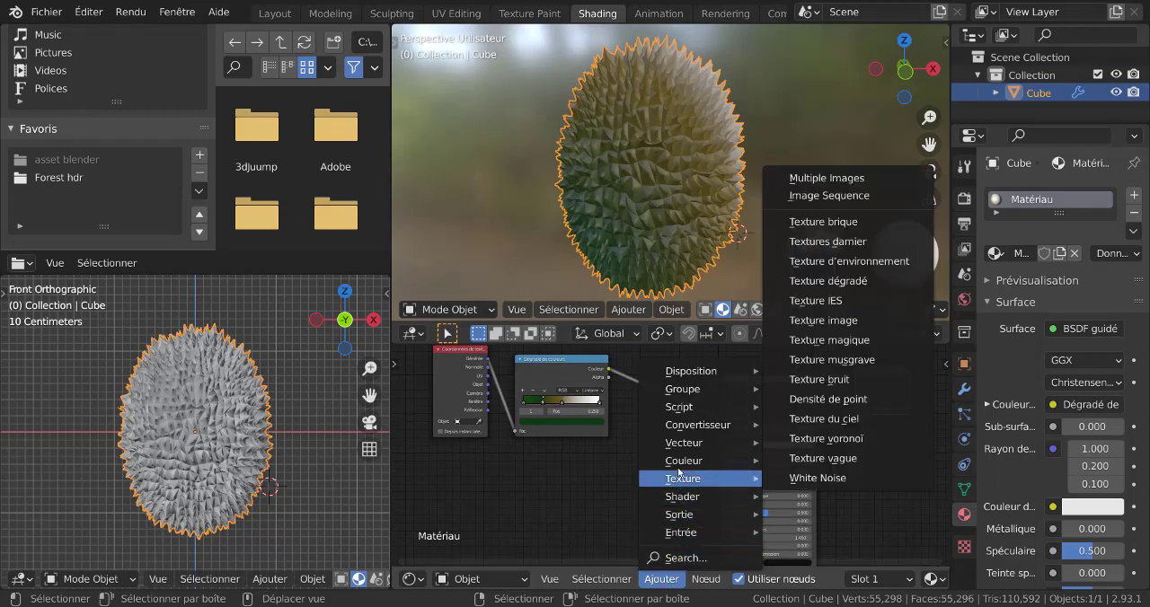
mouse_move(677, 445)
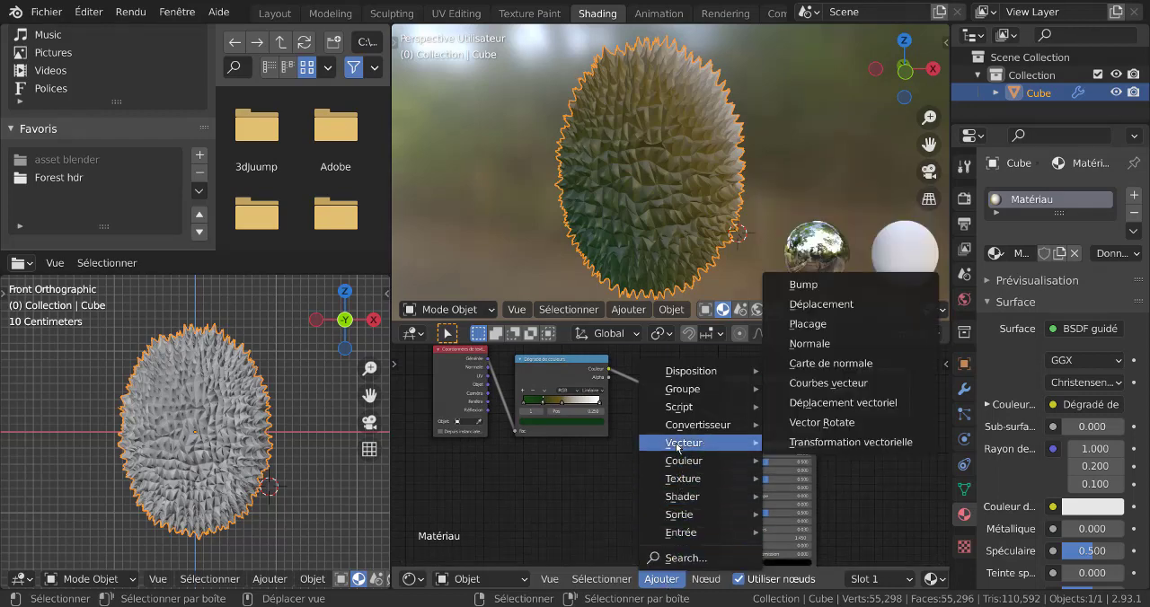
click(804, 284)
click(623, 390)
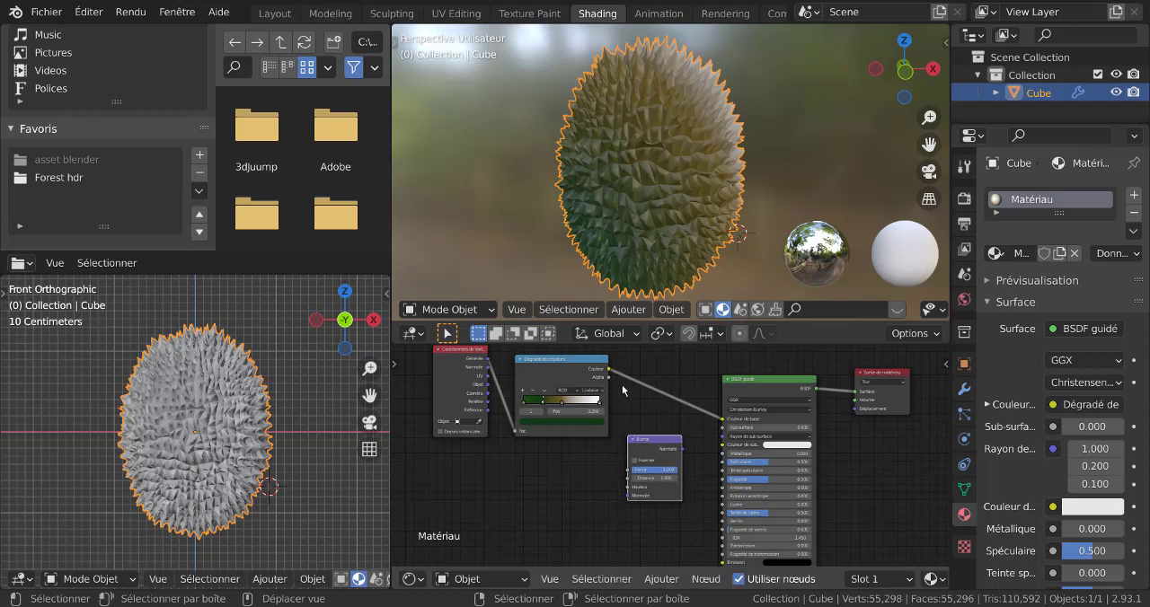
Connect the ColorRamp's Color output to the Bump node's Height input, and the Bump's Normal output to the Principled BSDF's Normal input.
drag(608, 369, 631, 490)
middle_drag(676, 529, 666, 443)
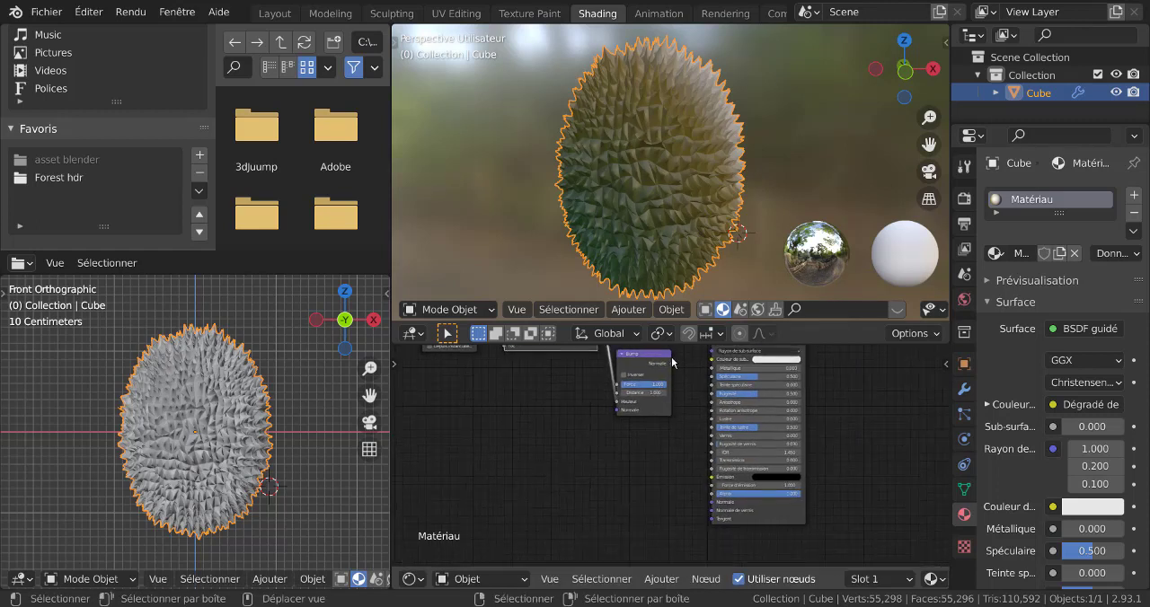
mouse_move(670, 364)
mouse_down()
mouse_move(679, 521)
mouse_move(710, 526)
mouse_move(713, 506)
mouse_up()
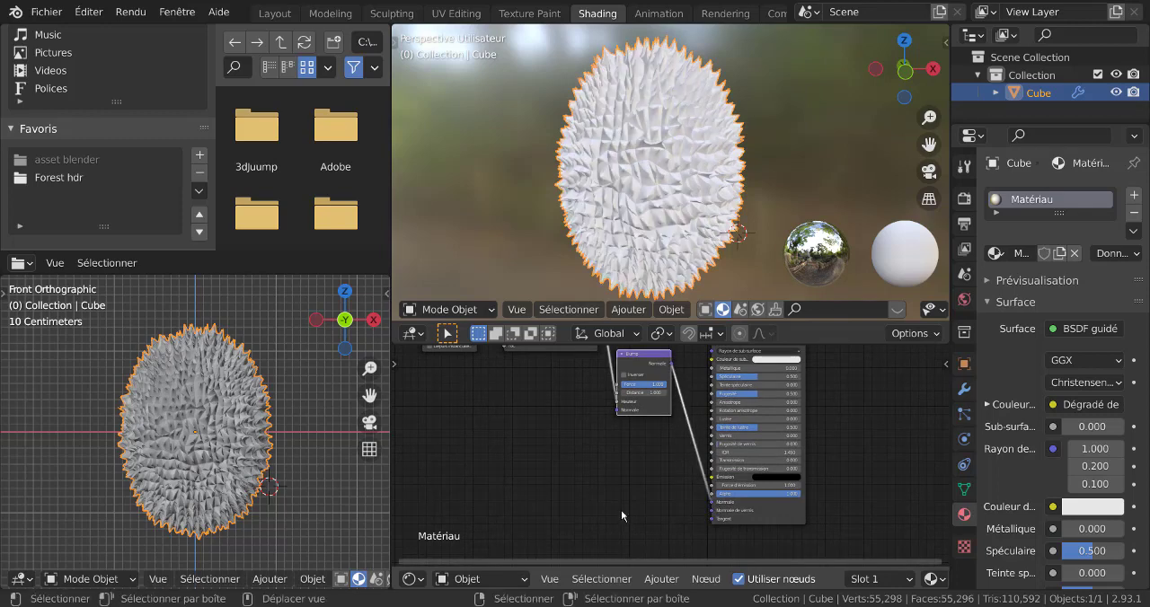
middle_drag(593, 456, 640, 529)
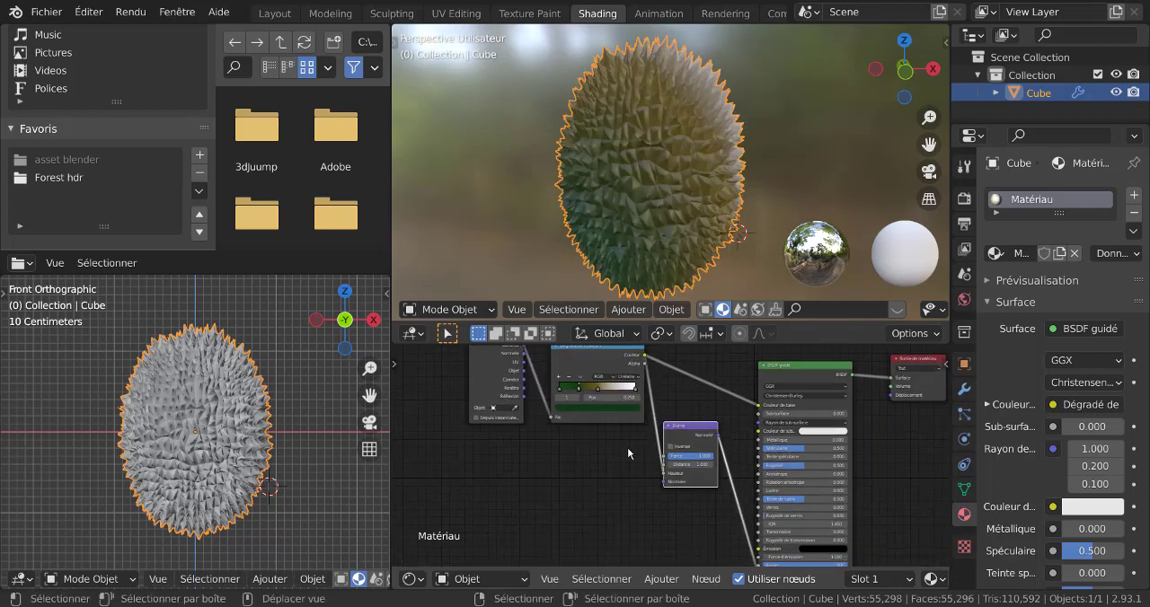
Lower the Bump node's Strength to about 0.63 while checking the spikes from another side.
scroll(656, 509, up, 4)
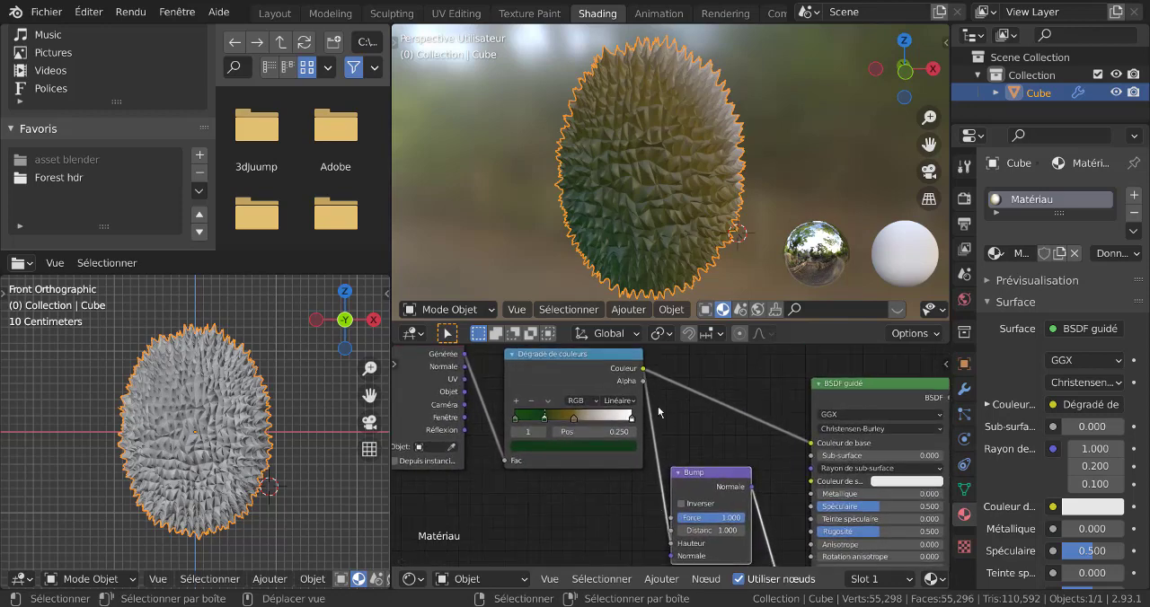
scroll(661, 415, down, 3)
middle_drag(565, 501, 540, 464)
scroll(600, 485, up, 2)
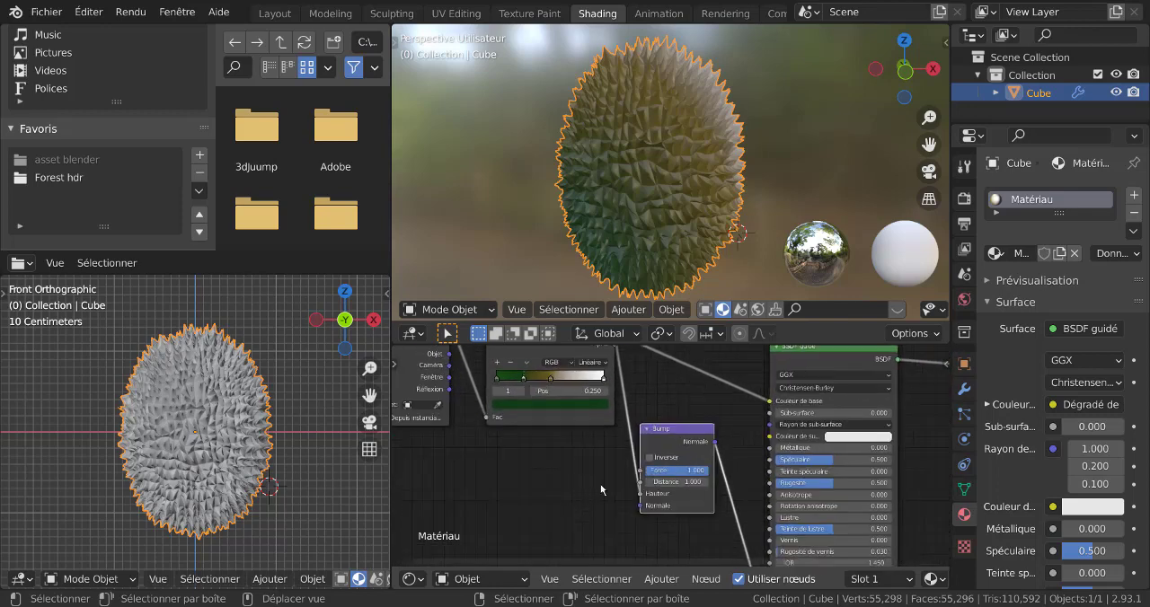
mouse_move(687, 472)
mouse_down()
mouse_move(622, 472)
mouse_move(710, 471)
mouse_up()
middle_drag(711, 165, 653, 179)
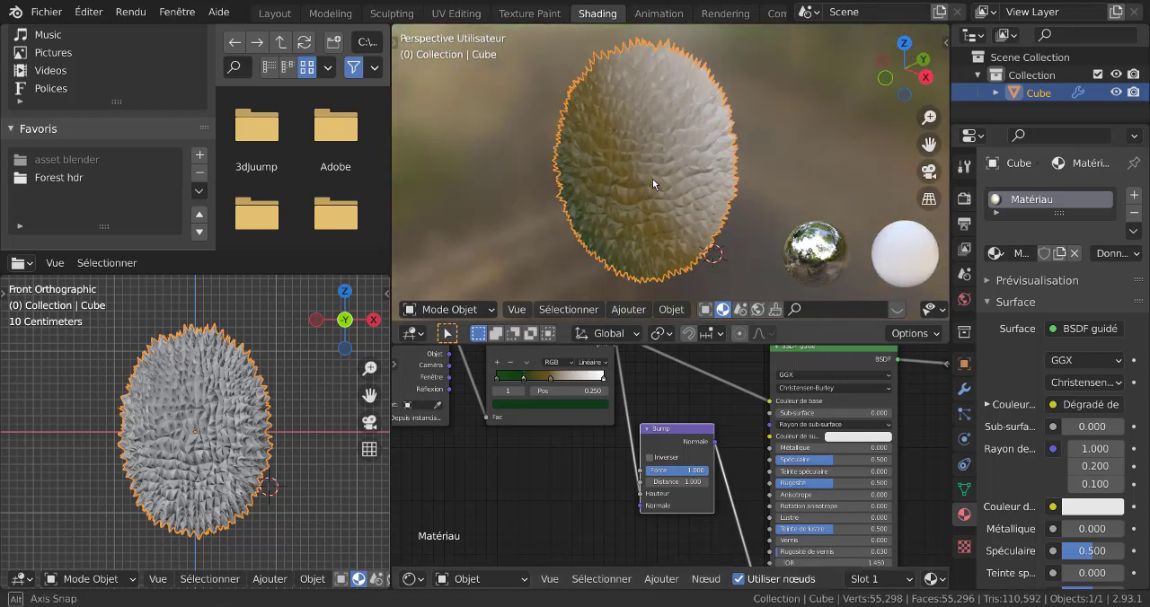
scroll(658, 176, up, 3)
mouse_move(710, 472)
mouse_down()
mouse_move(645, 472)
mouse_move(709, 472)
mouse_move(686, 472)
mouse_up()
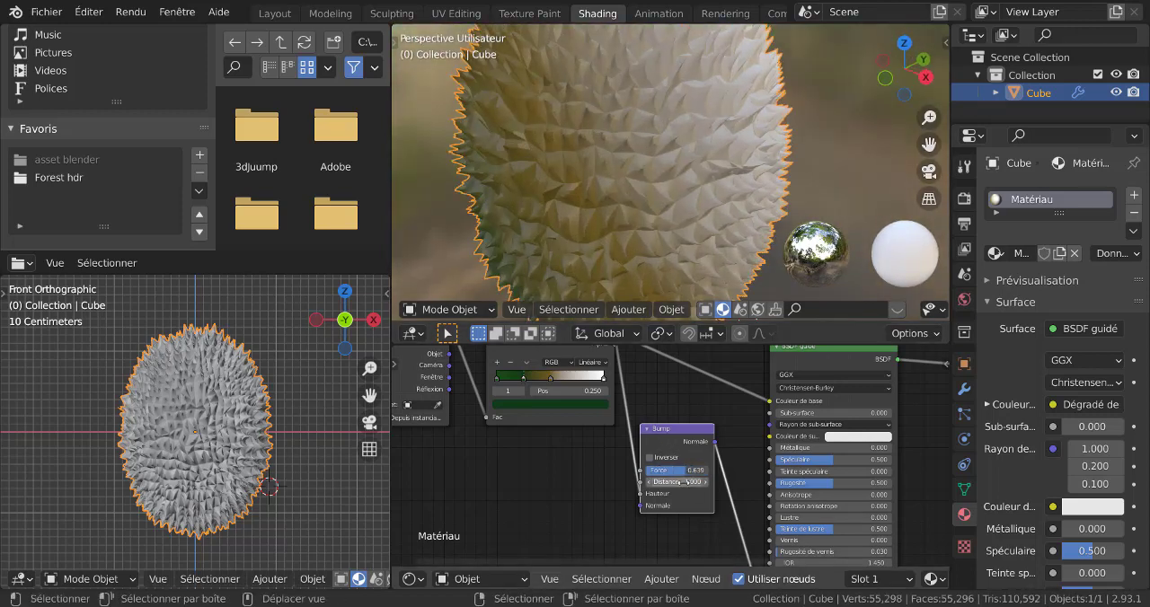
Try linking the ColorRamp's Color output to the Material Output's Displacement input, inspect the fruit, and remove that link.
scroll(611, 467, down, 2)
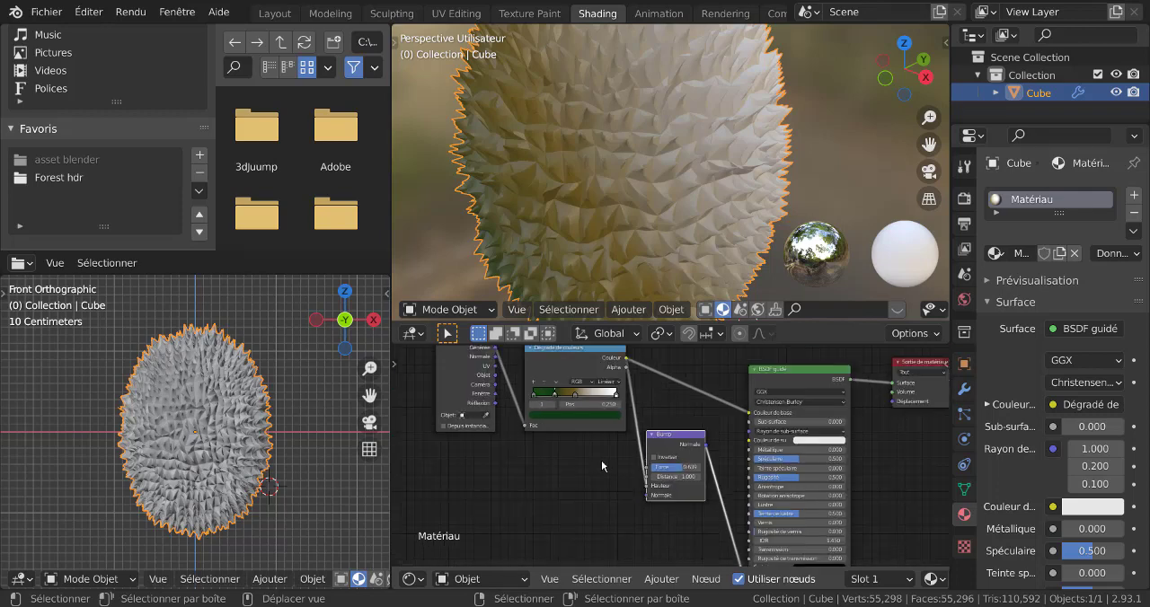
middle_drag(601, 461, 607, 489)
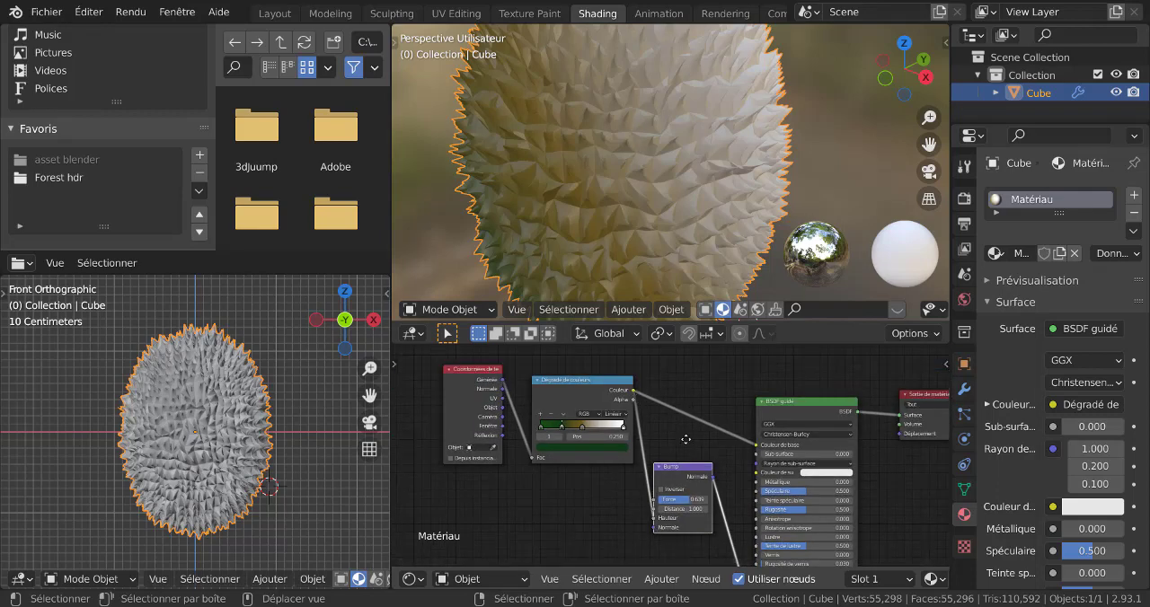
middle_drag(686, 440, 635, 391)
middle_drag(678, 469, 686, 535)
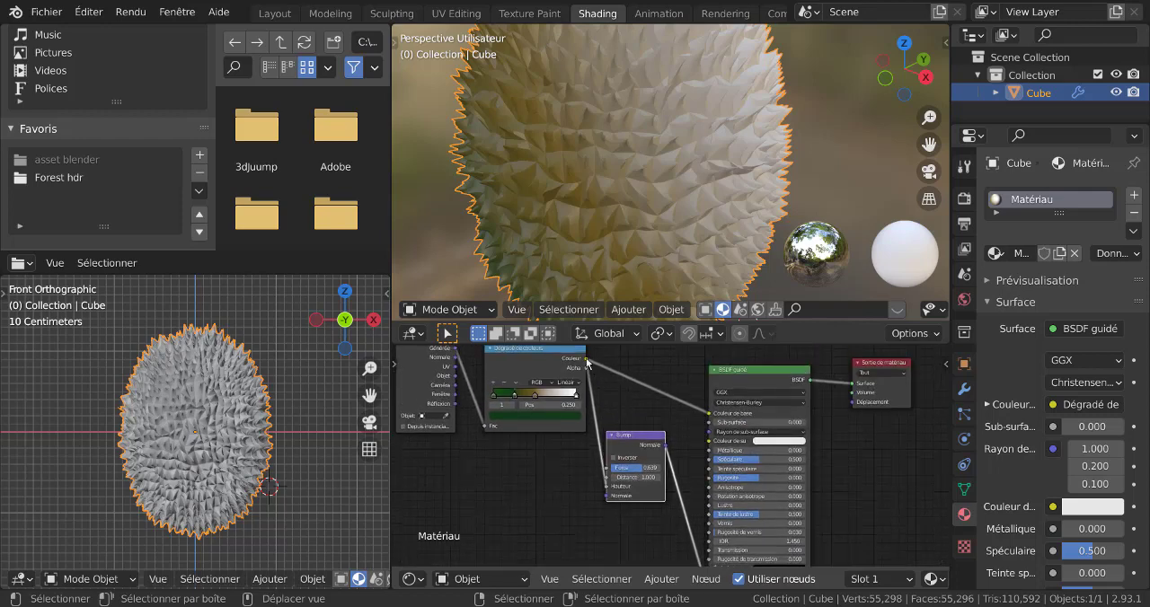
drag(587, 361, 852, 402)
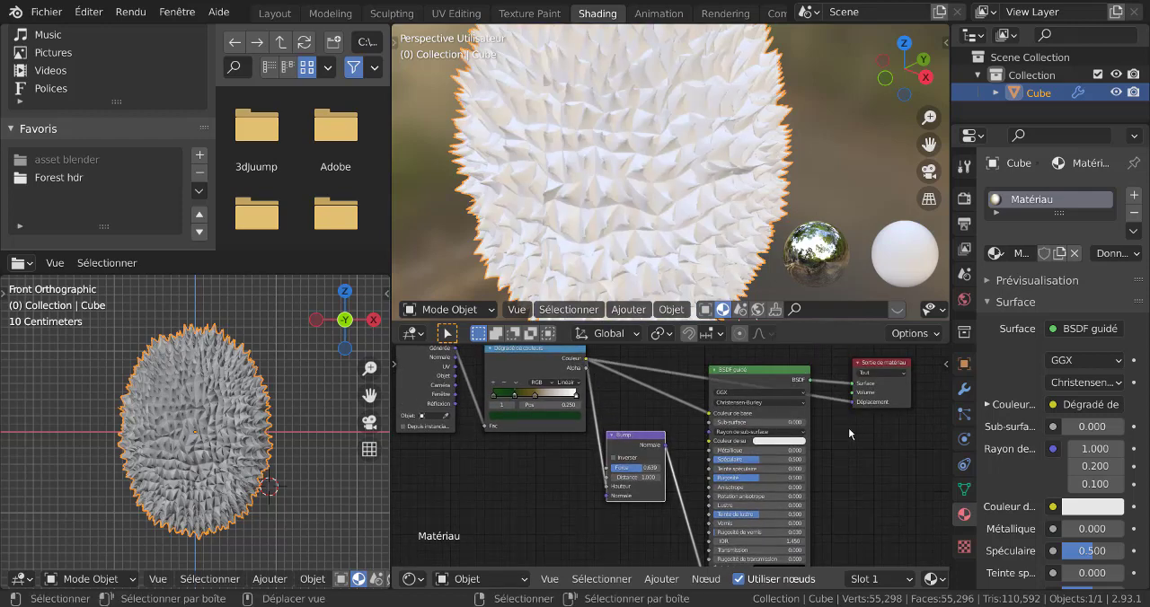
middle_drag(720, 256, 821, 256)
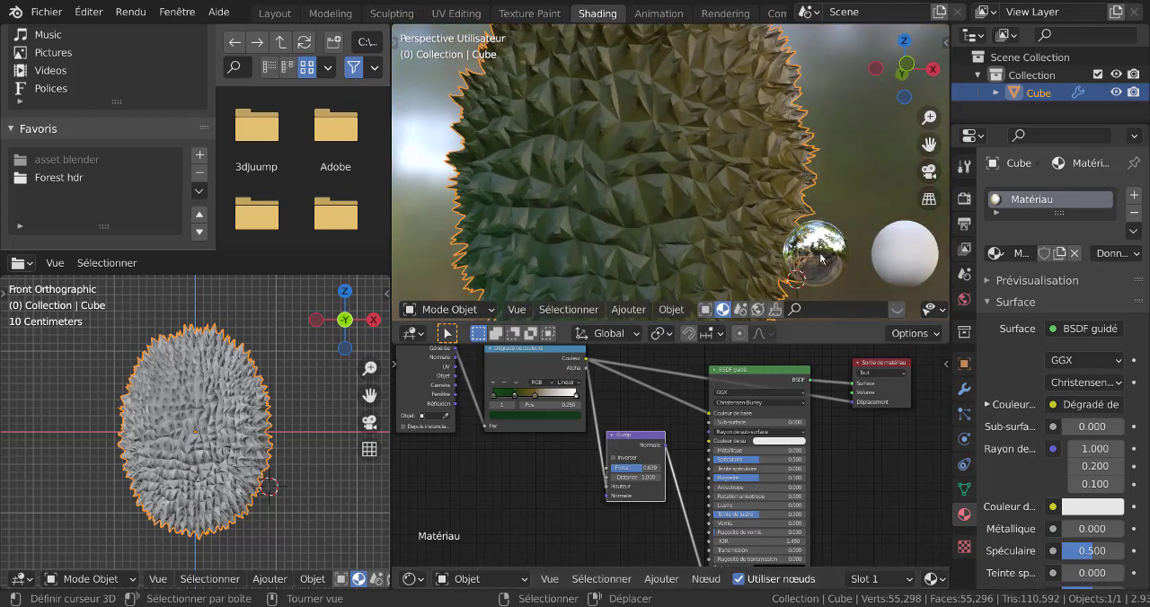
click(853, 407)
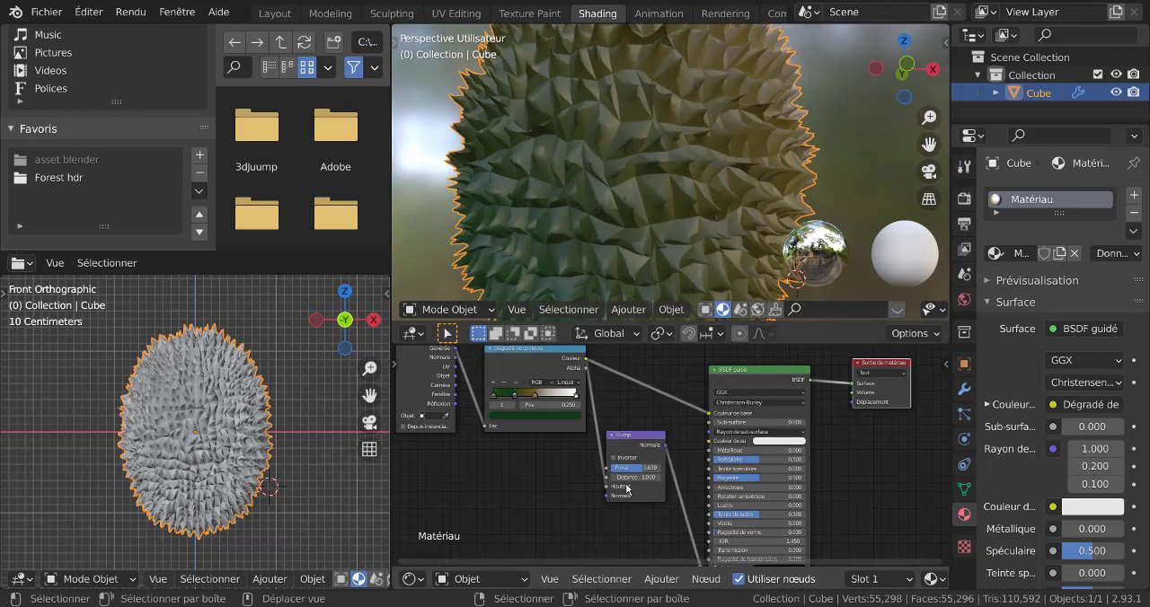
Disconnect the Bump node from the Principled BSDF's Normal input.
scroll(661, 506, down, 2)
middle_drag(680, 541, 659, 486)
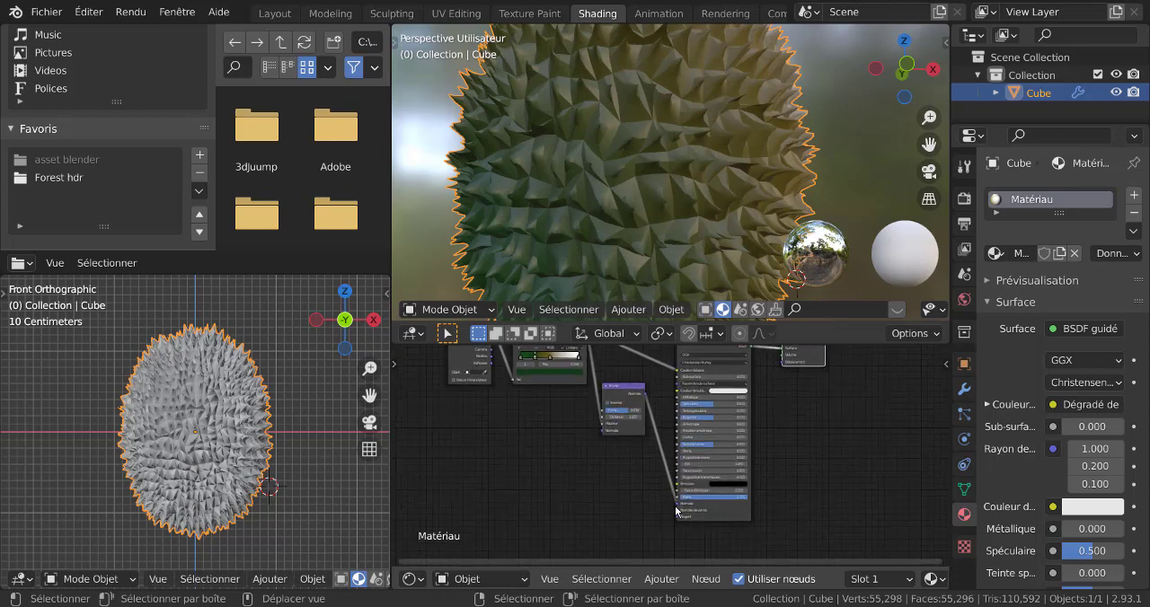
drag(677, 505, 608, 463)
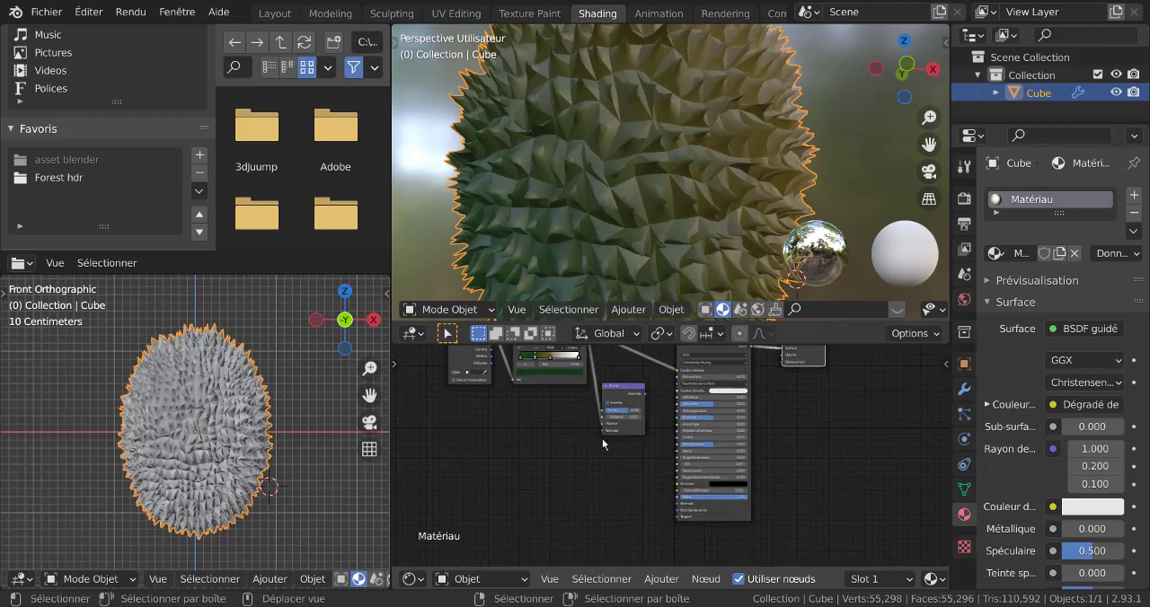
Move the unlinked Bump node below the other nodes and space out the Texture Coordinate and ColorRamp nodes.
drag(618, 389, 530, 464)
middle_drag(586, 421, 643, 479)
drag(530, 384, 516, 392)
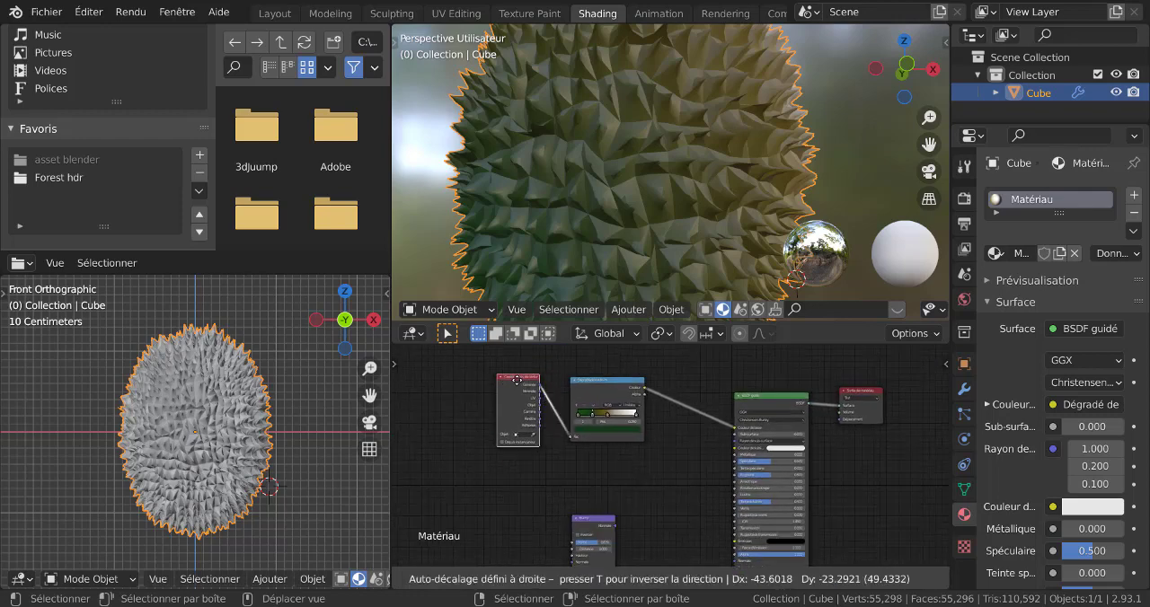
drag(613, 382, 629, 383)
scroll(566, 546, up, 3)
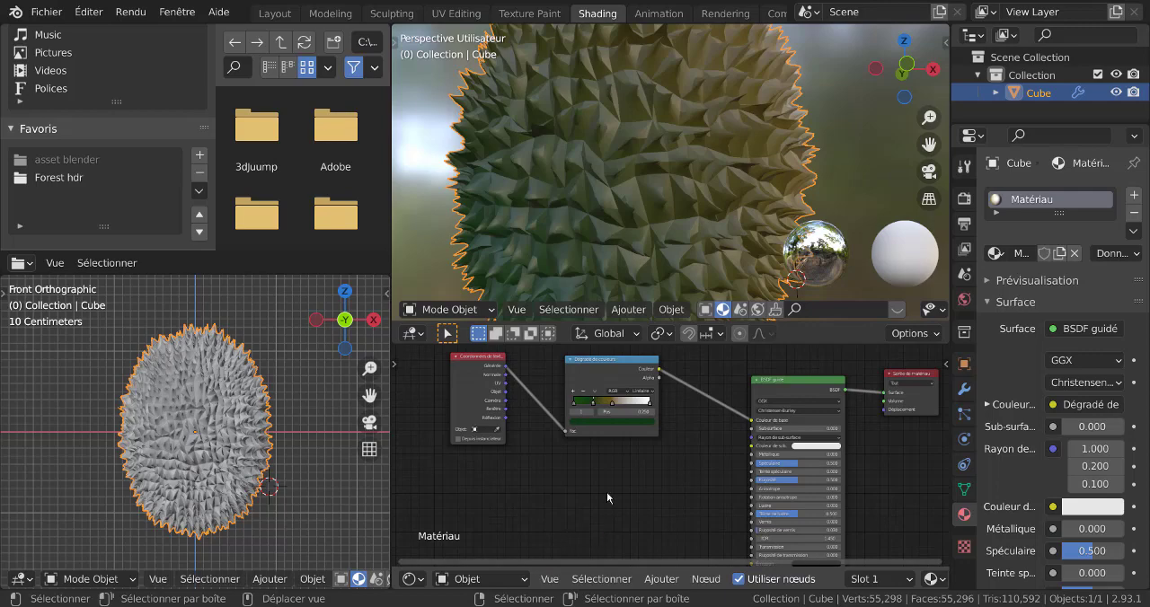
scroll(651, 486, up, 2)
middle_drag(650, 486, 630, 538)
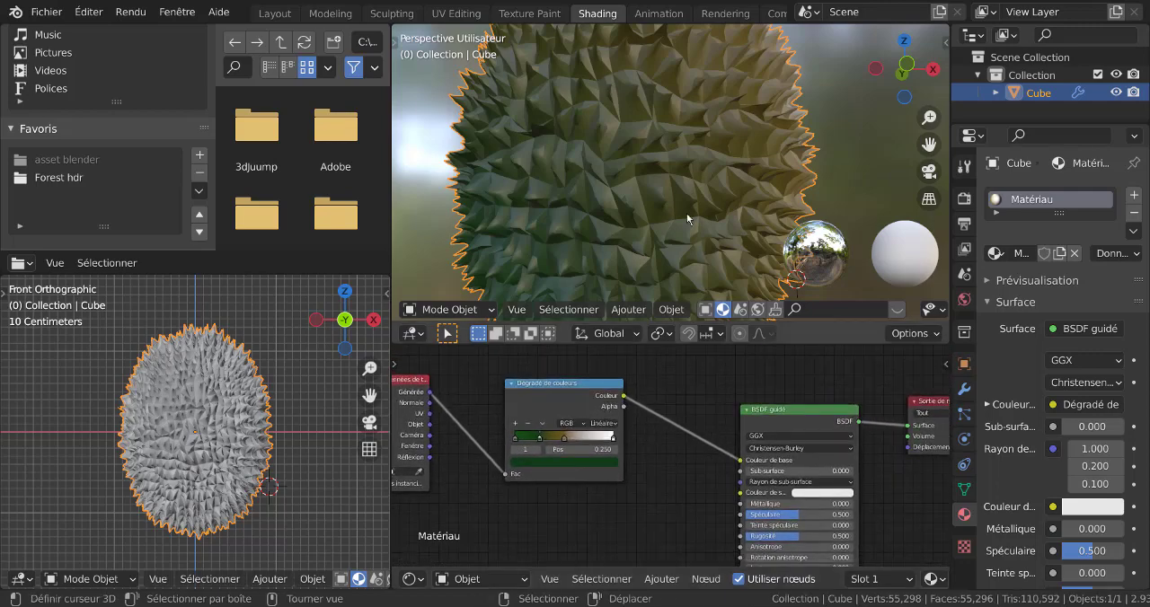
Set the Principled BSDF's Subsurface Color to a muted yellow and the ColorRamp's end stop at position 1.000 to a pale warm yellow.
scroll(686, 207, down, 3)
middle_drag(685, 202, 813, 243)
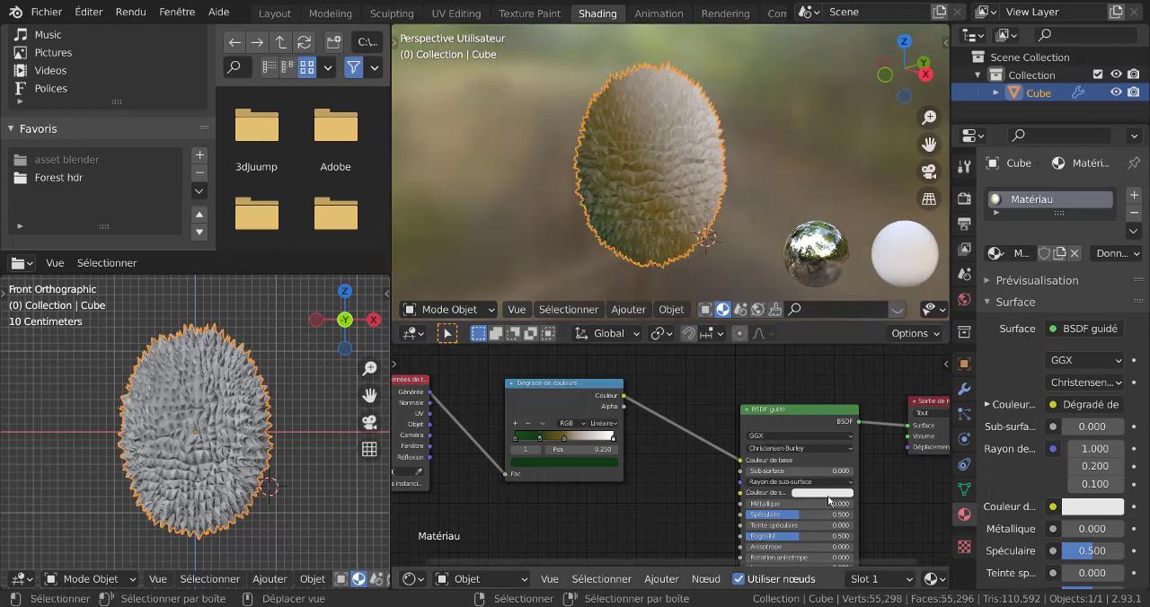
click(823, 493)
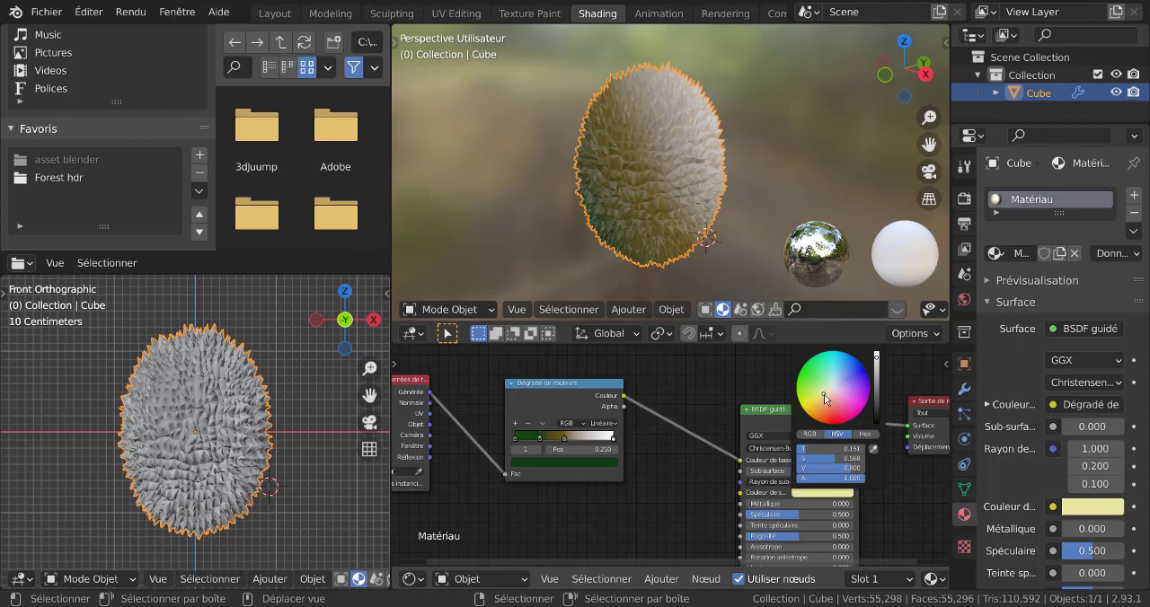
drag(877, 361, 878, 374)
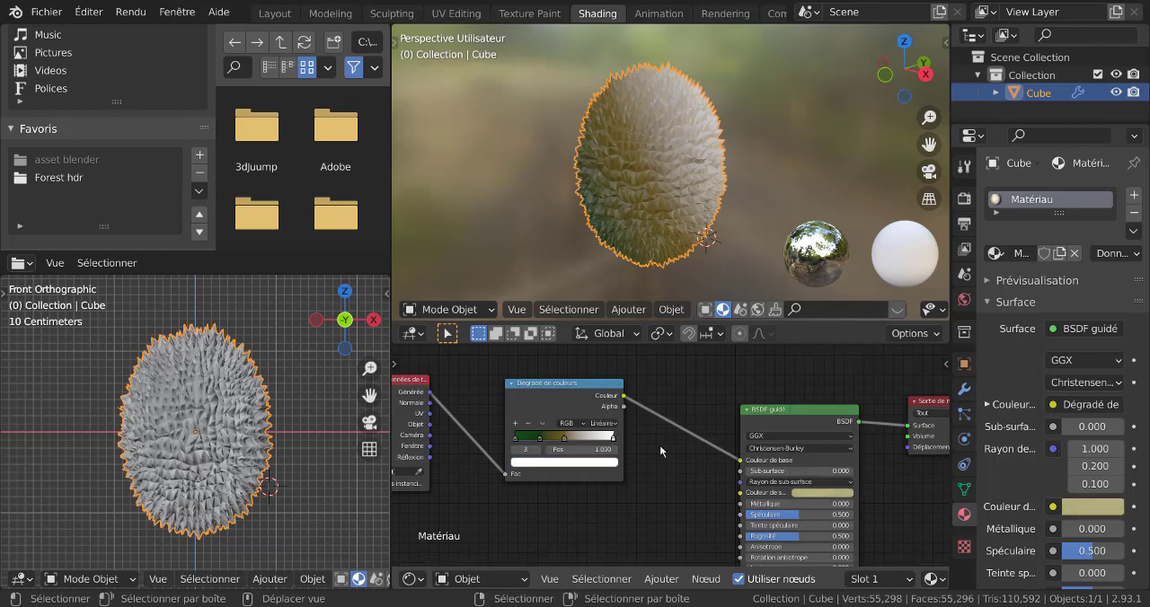
click(584, 466)
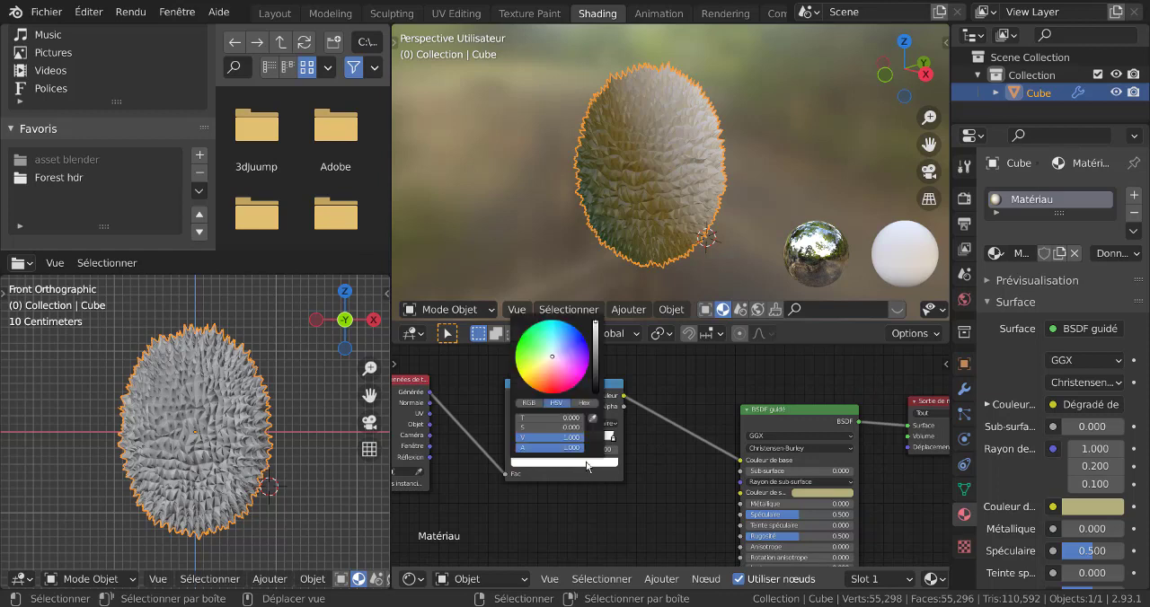
drag(551, 361, 545, 364)
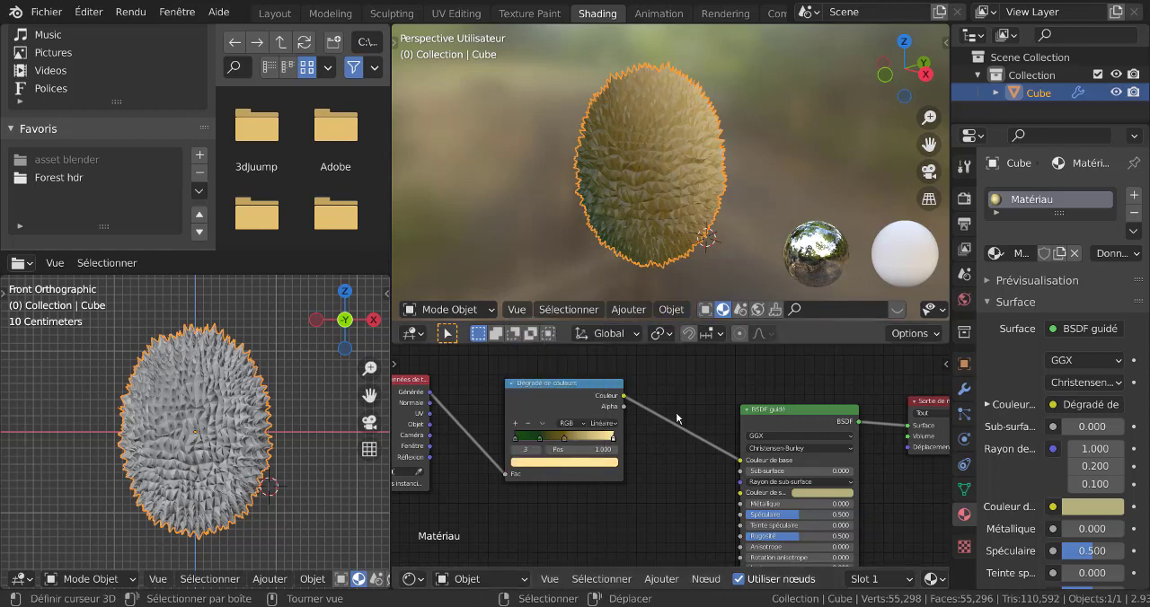
Insert a Mapping node into the link between the Texture Coordinate's Generated output and the ColorRamp's Fac input.
scroll(701, 475, down, 4)
click(663, 579)
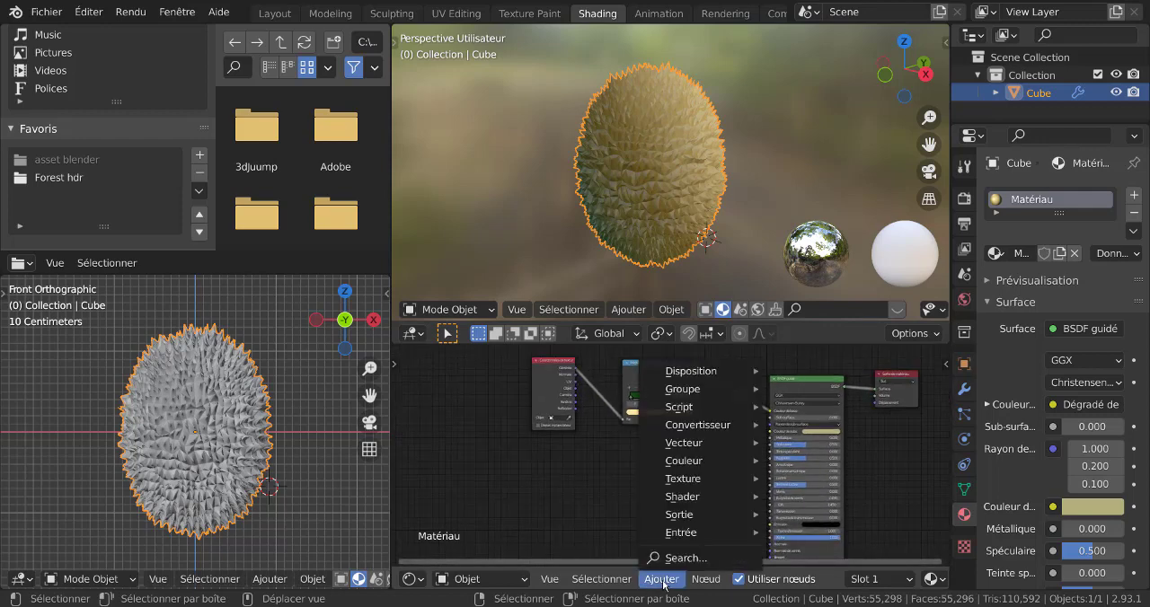
mouse_move(684, 449)
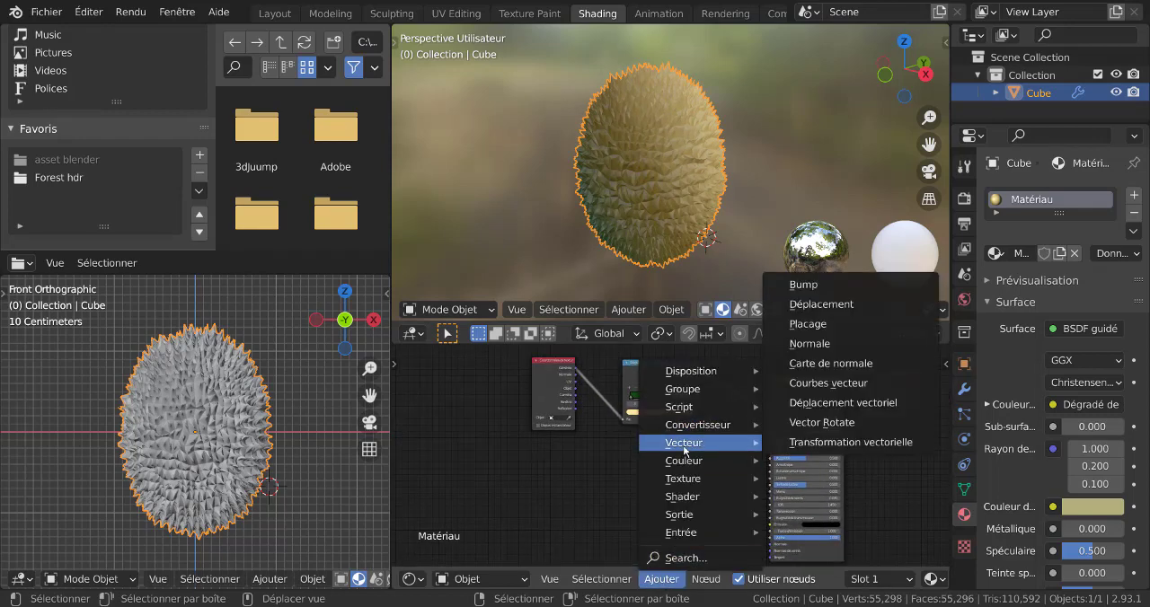
click(804, 325)
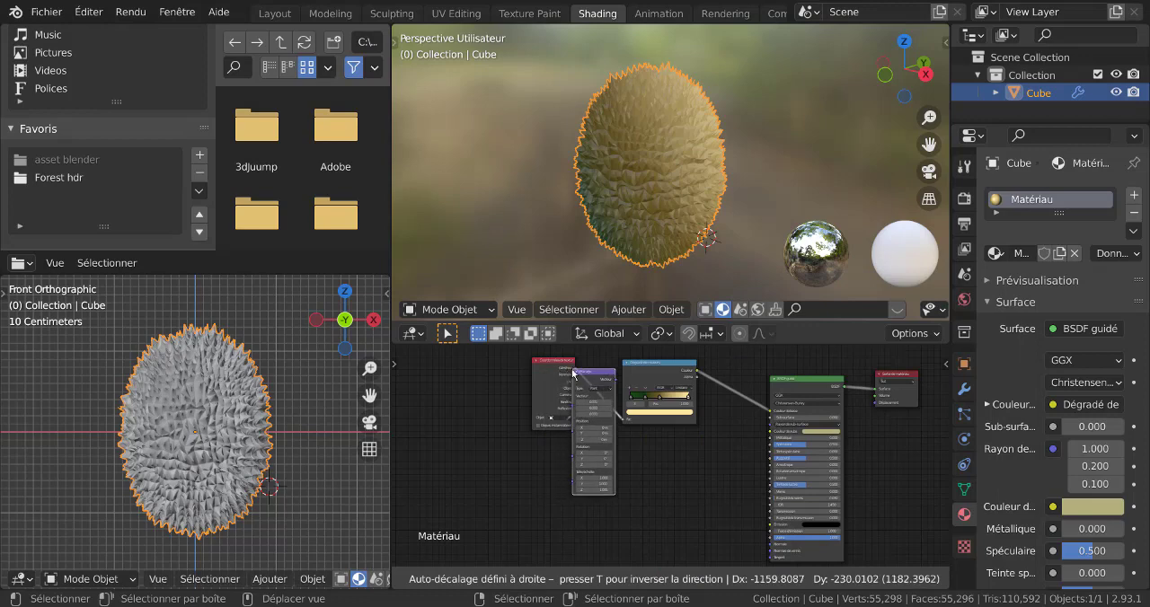
click(620, 409)
Set the Mapping node's X location to -0.3 m and its X rotation to about -34°.
scroll(641, 458, up, 3)
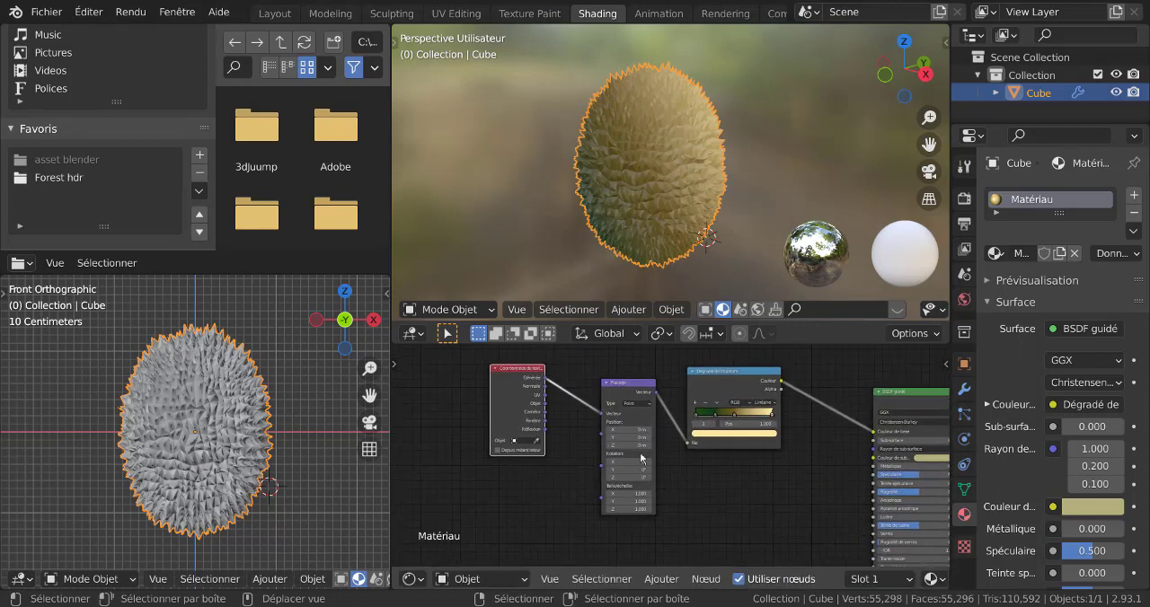
scroll(641, 458, up, 2)
mouse_move(616, 423)
mouse_down()
mouse_move(576, 424)
mouse_move(630, 419)
mouse_up()
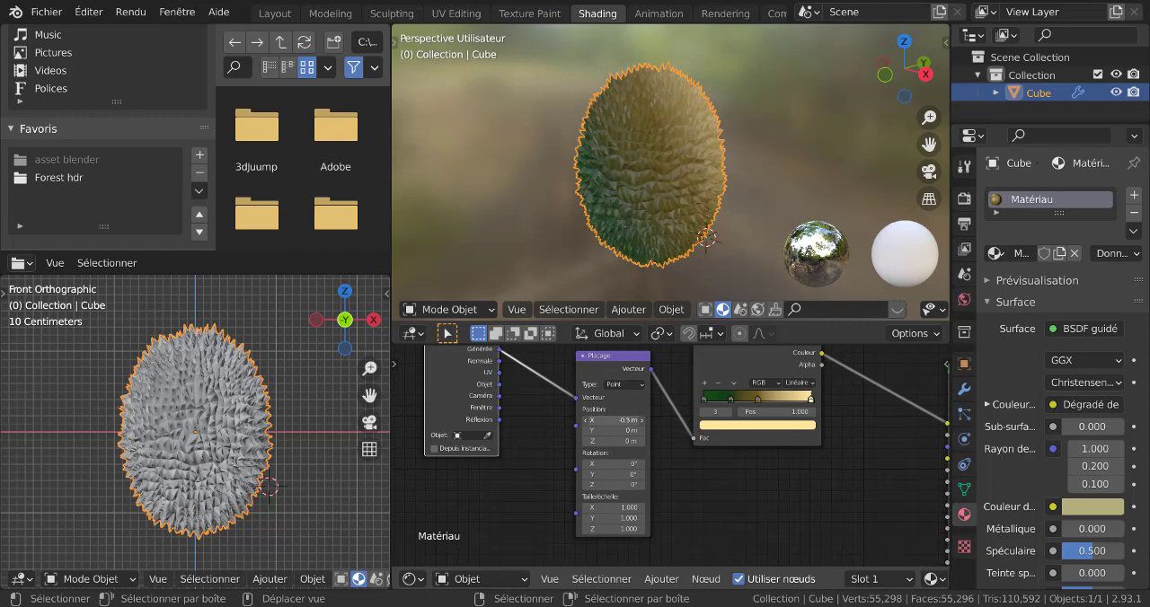
mouse_move(616, 509)
mouse_down()
mouse_move(633, 509)
mouse_move(600, 508)
mouse_move(616, 509)
mouse_up()
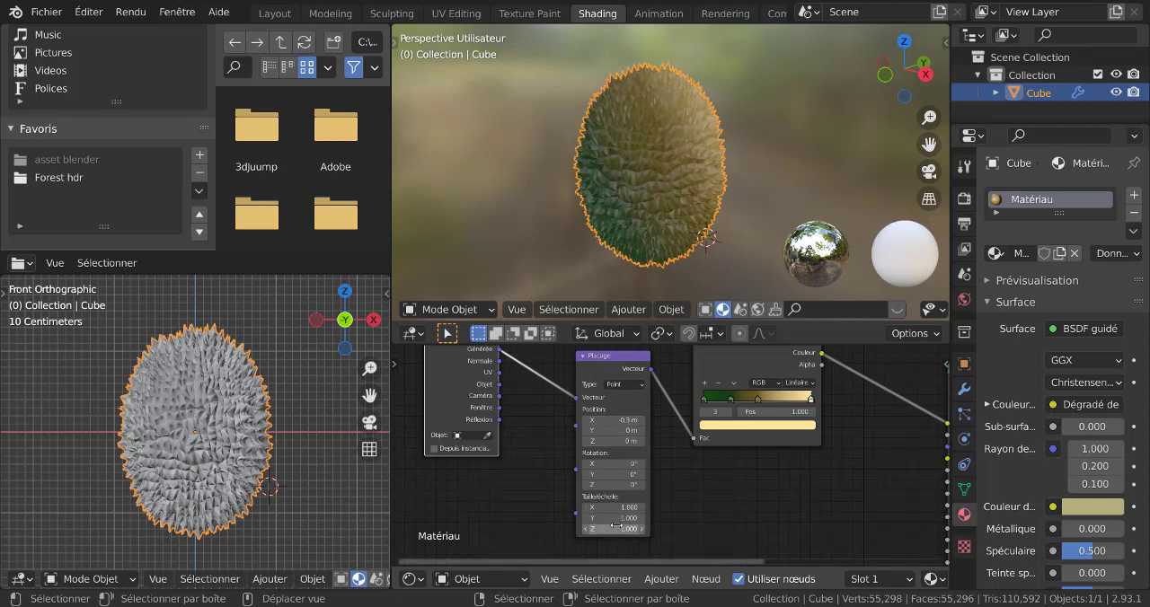
drag(613, 464, 580, 464)
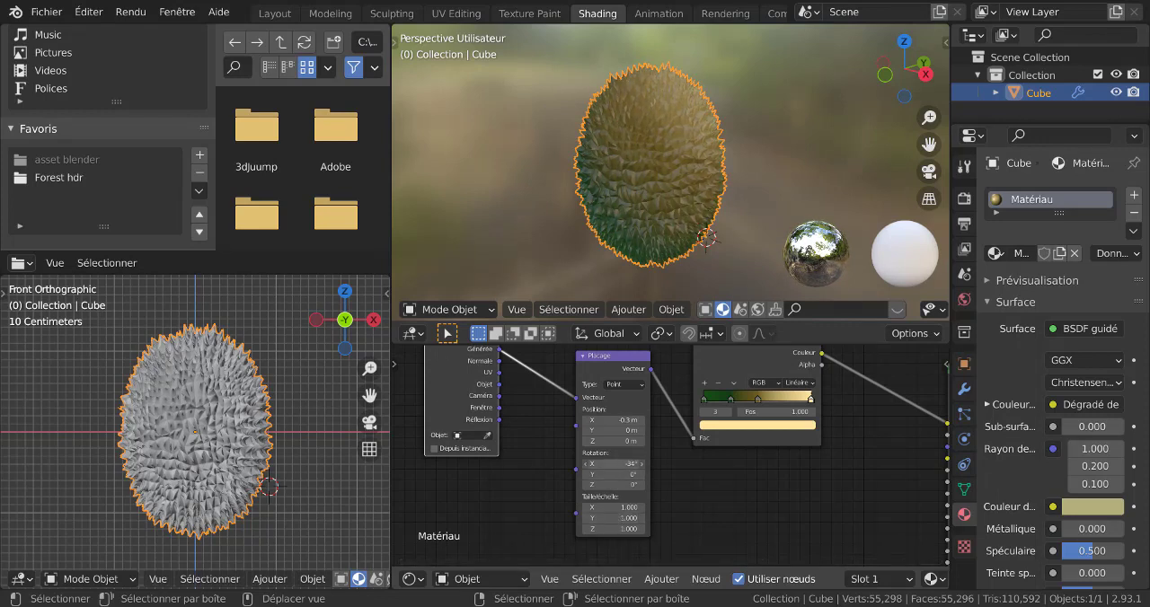
Try Cardinal interpolation on the ColorRamp and switch it back to Linear.
click(800, 383)
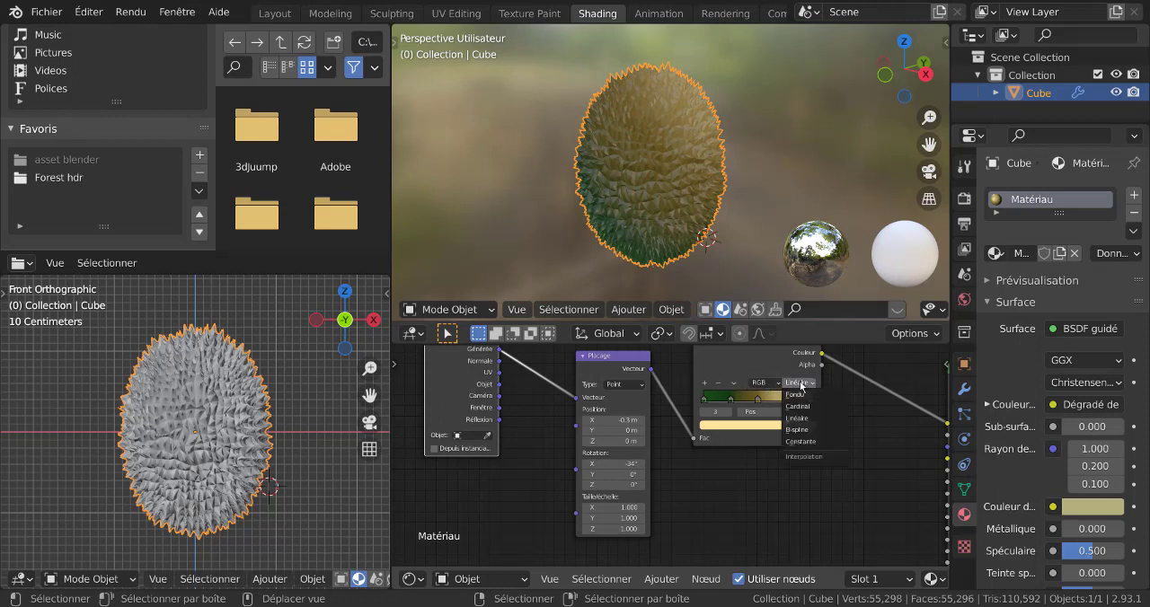
click(800, 407)
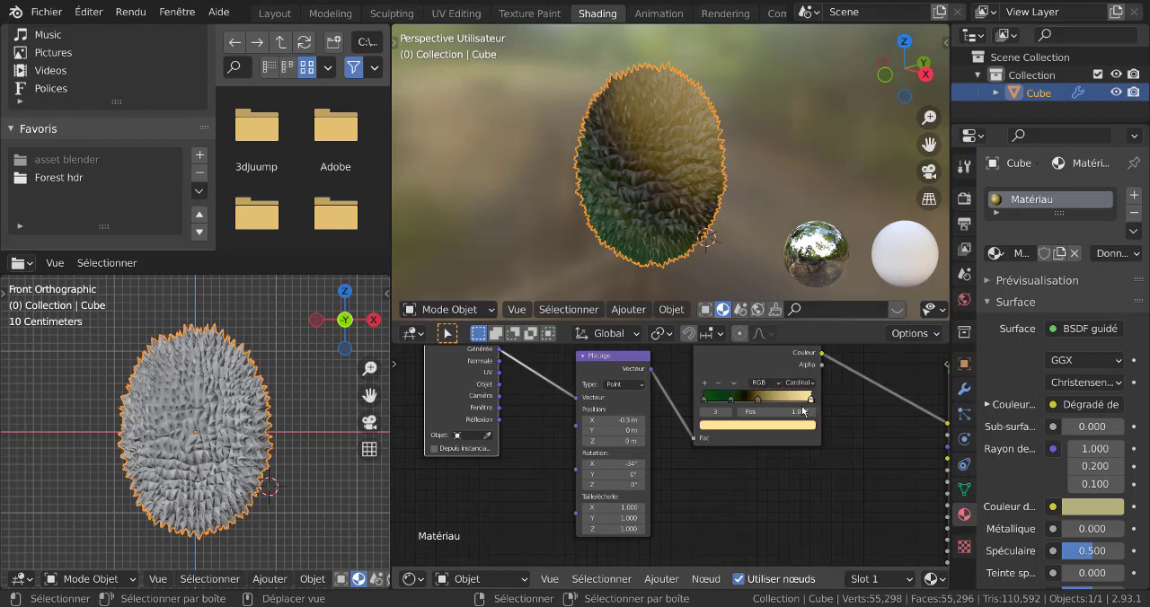
click(807, 386)
click(802, 419)
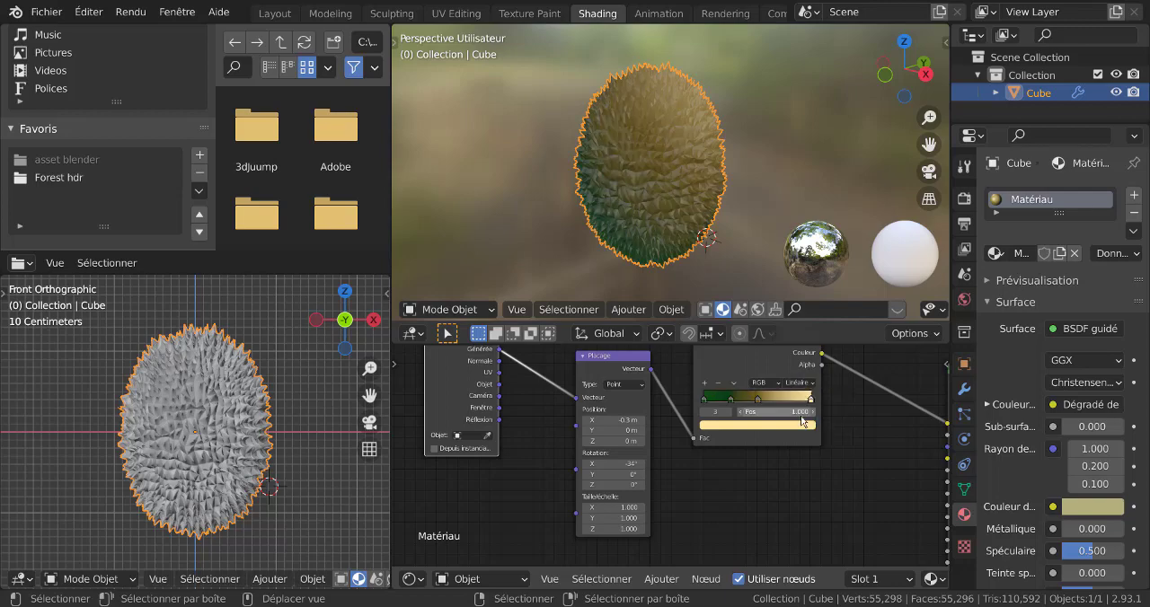
Check the gradient from another side, switch to the Layout workspace and deselect the durian.
middle_drag(710, 270, 851, 180)
scroll(643, 216, up, 4)
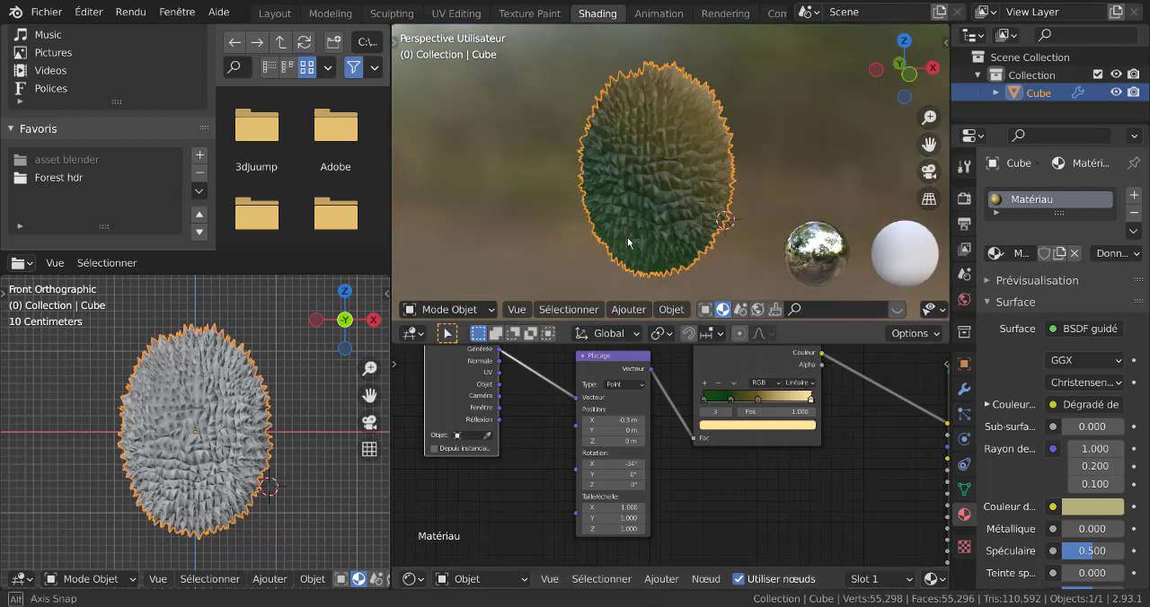
scroll(635, 232, down, 2)
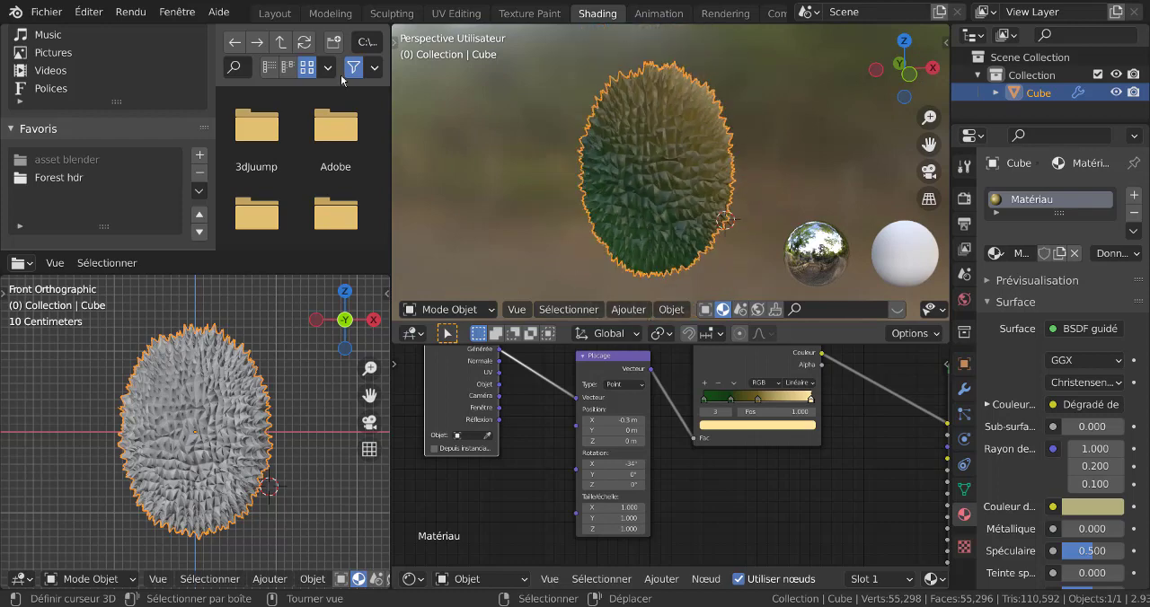
click(275, 13)
scroll(760, 357, down, 4)
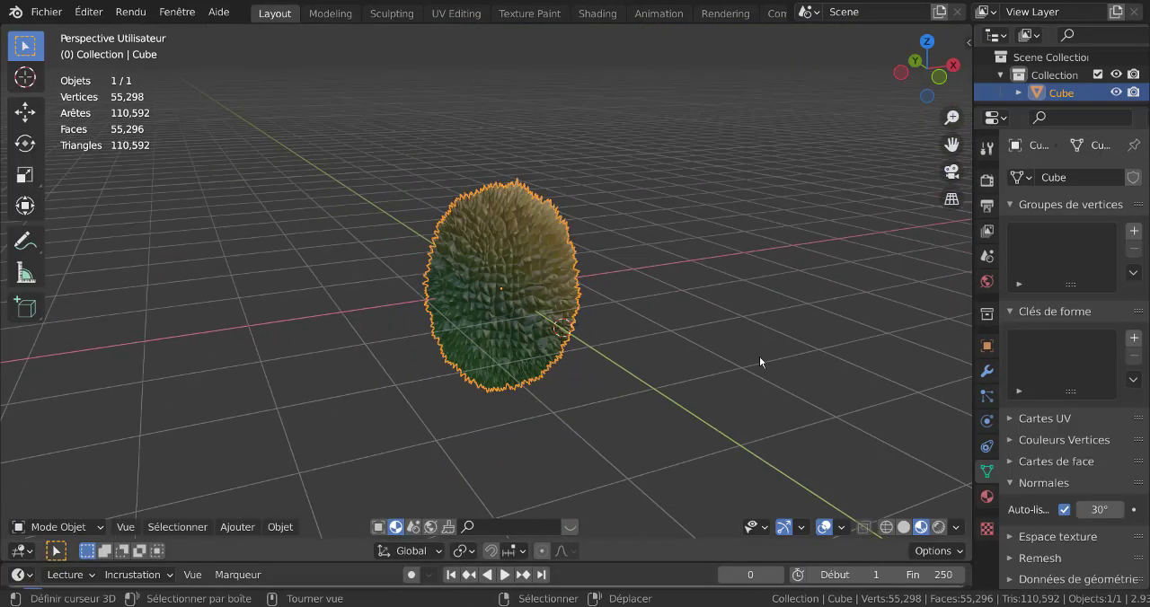
click(748, 393)
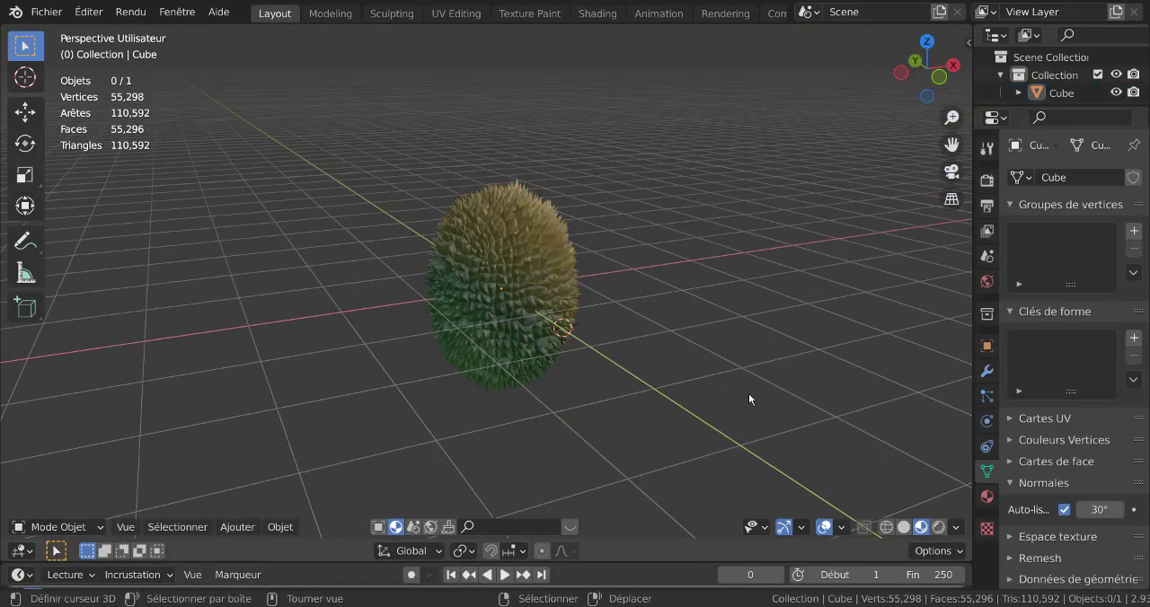
Show the durian's material settings in a wider properties area and set Specular to 0.325 and Roughness to 0.492.
click(987, 496)
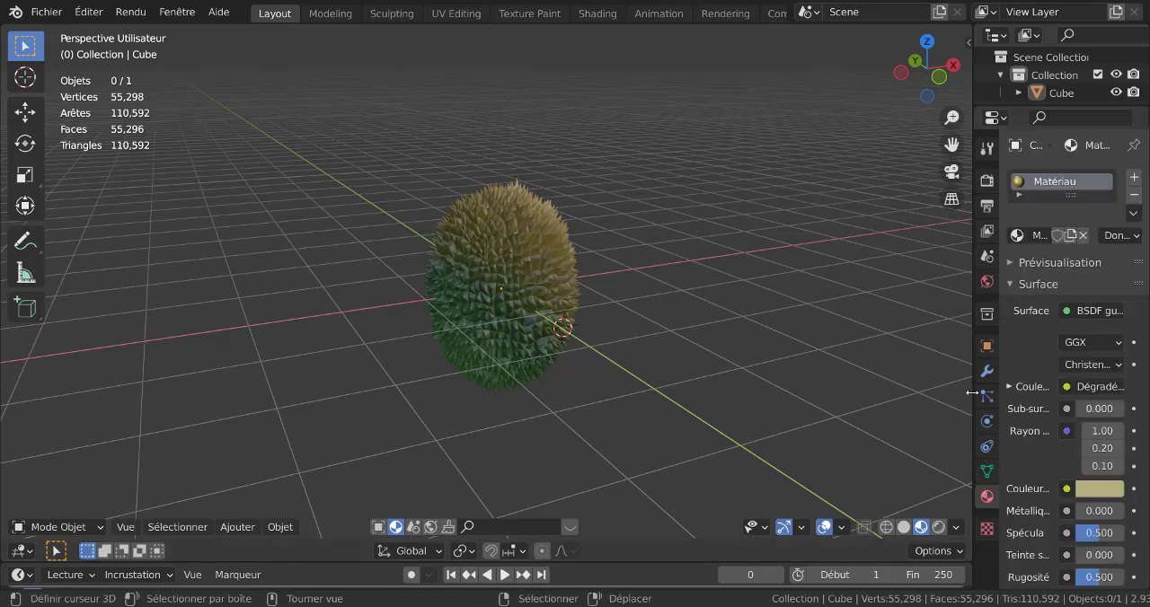
drag(973, 406, 816, 414)
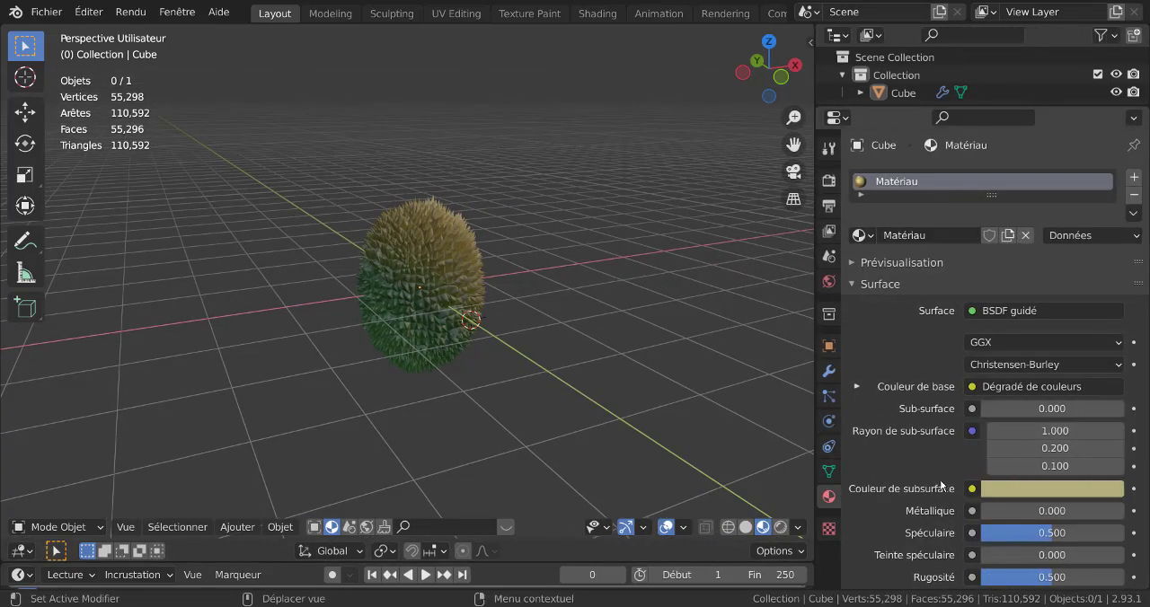
scroll(941, 486, down, 5)
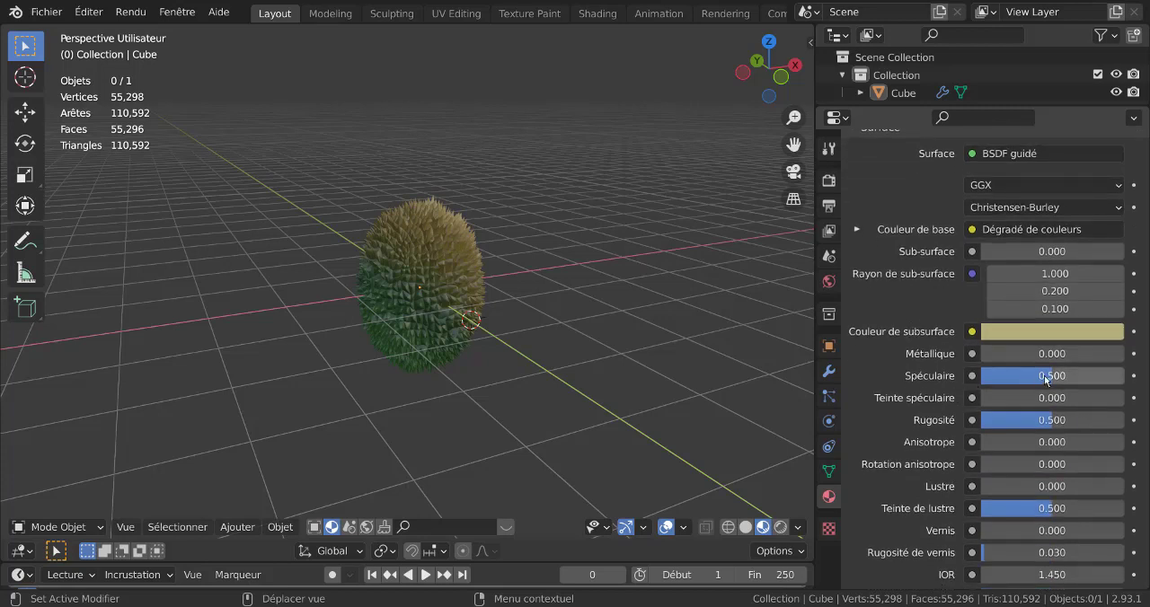
drag(1044, 376, 1004, 376)
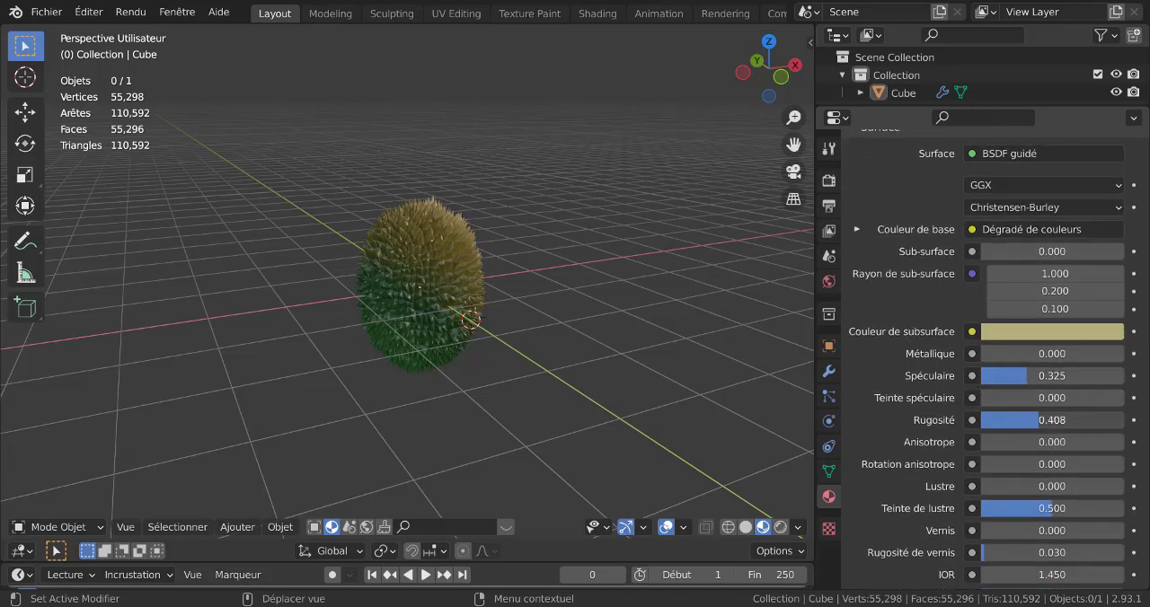
drag(1047, 420, 1074, 420)
scroll(581, 356, up, 2)
scroll(640, 366, up, 2)
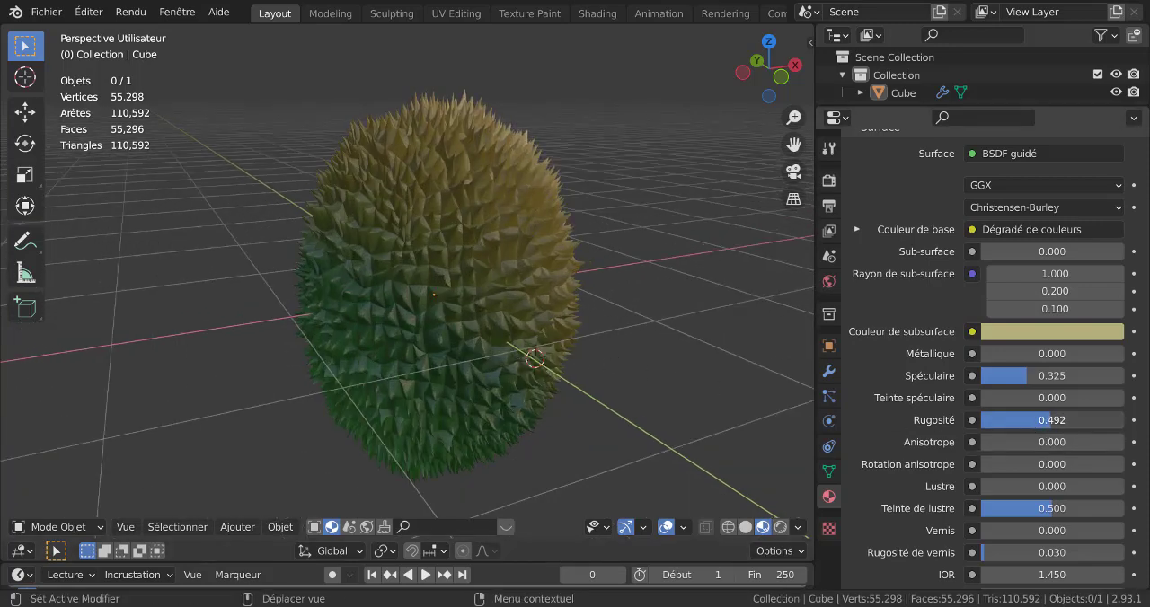
Add a Point light to the scene at the 3D cursor.
click(254, 527)
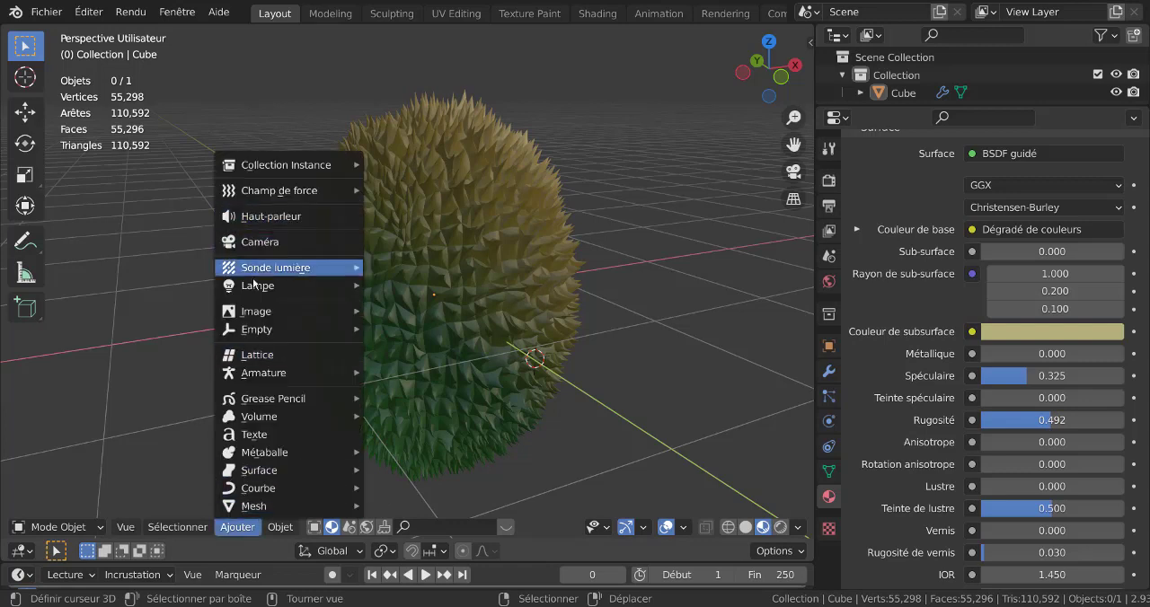
mouse_move(314, 286)
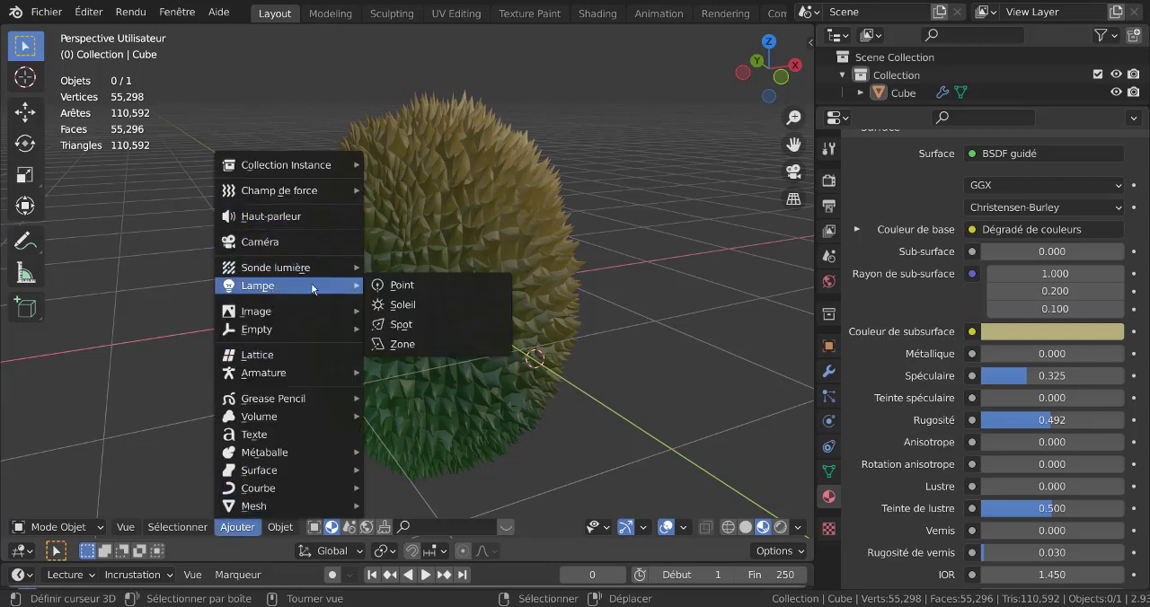
click(416, 287)
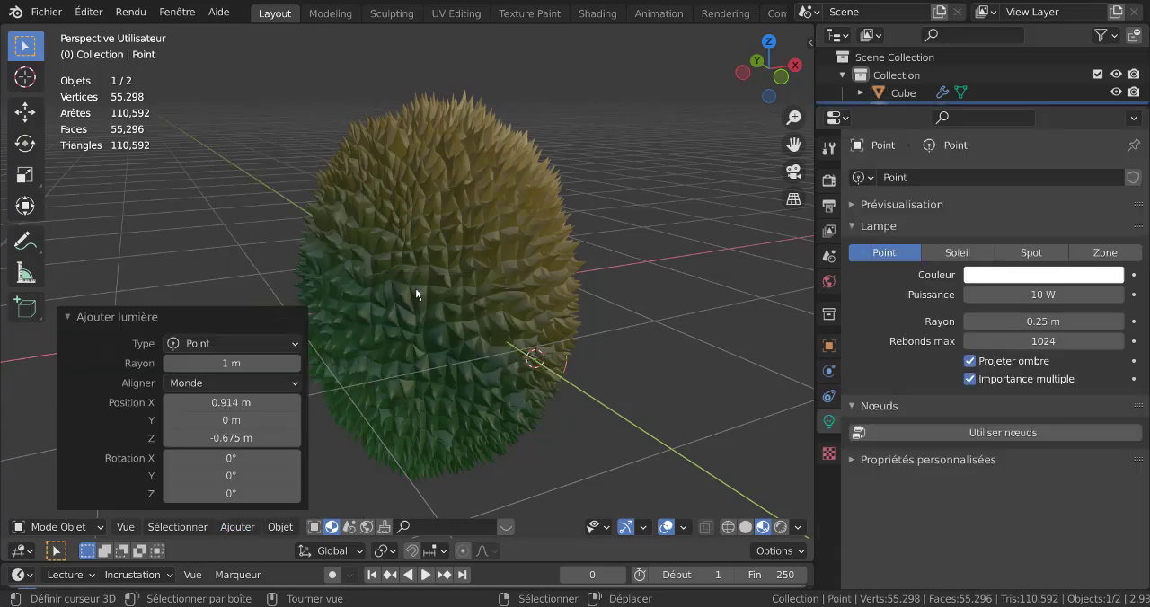
Move the Point light about -0.97 m along Y and about 1.18 m up along Z, beside the durian.
scroll(415, 288, down, 5)
middle_drag(414, 313, 523, 347)
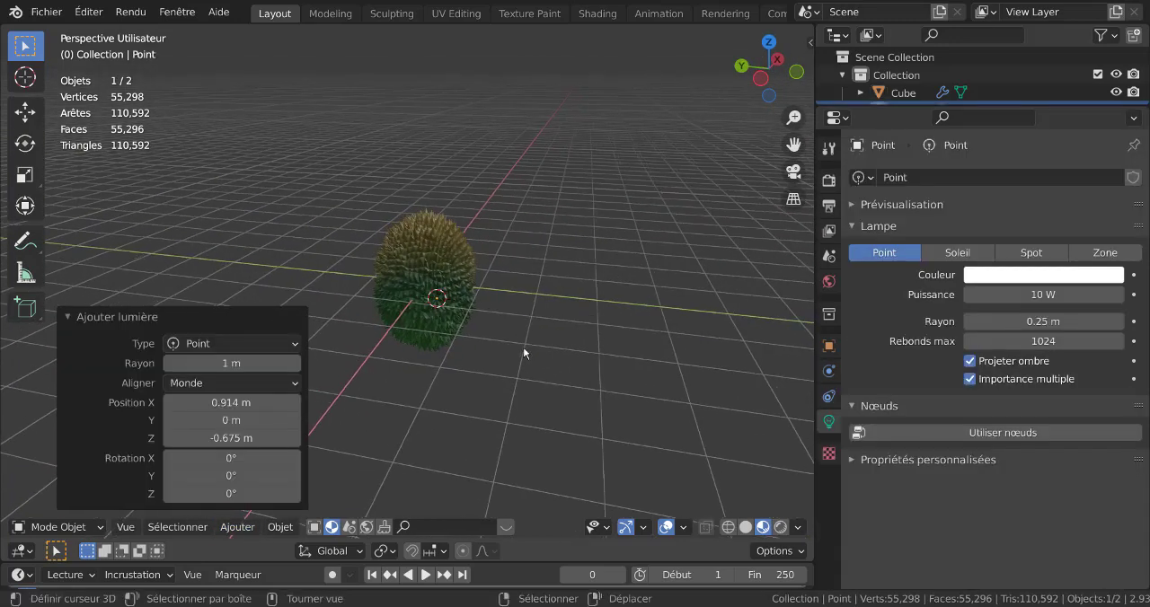
key(g)
key(y)
click(595, 362)
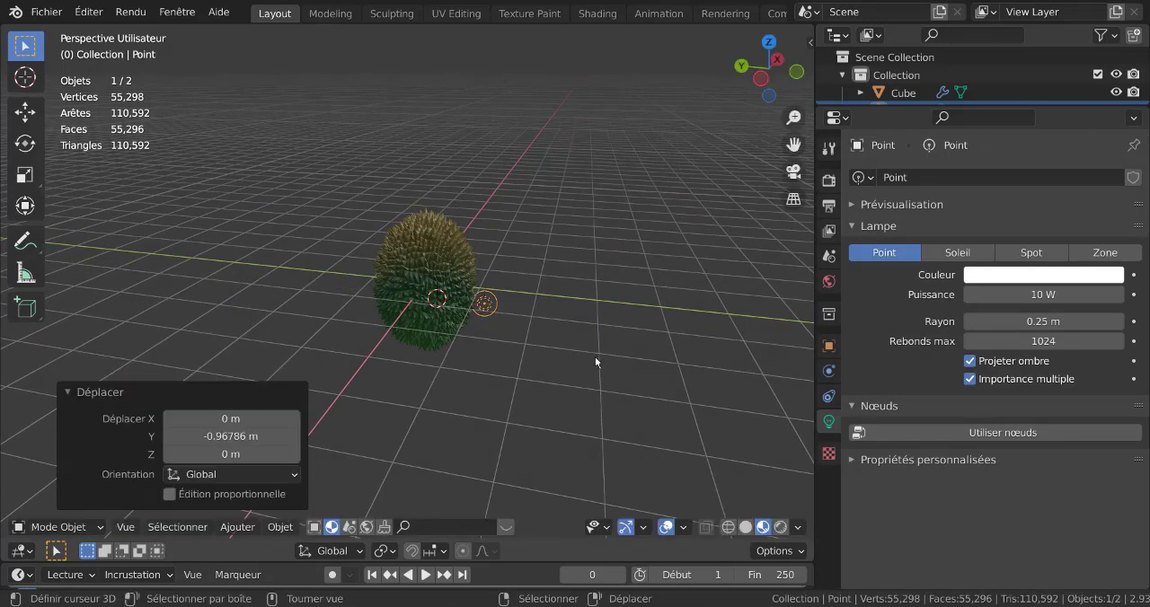
key(g)
key(z)
click(602, 301)
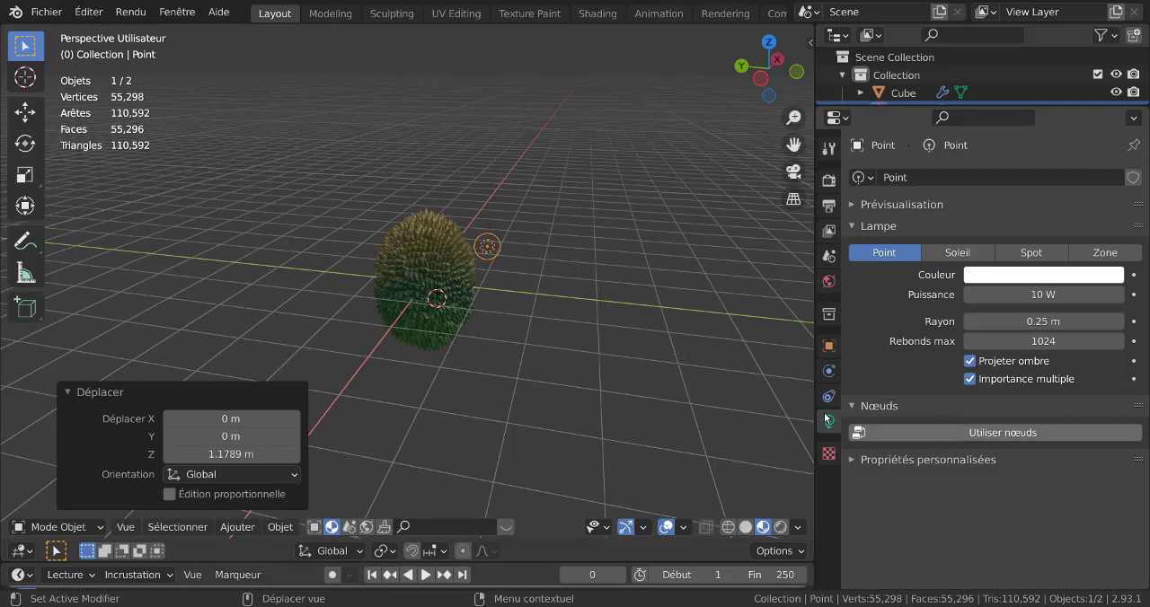
Switch the viewport to rendered shading and examine how the Point light falls on the durian's spikes.
middle_drag(647, 377, 753, 532)
click(780, 527)
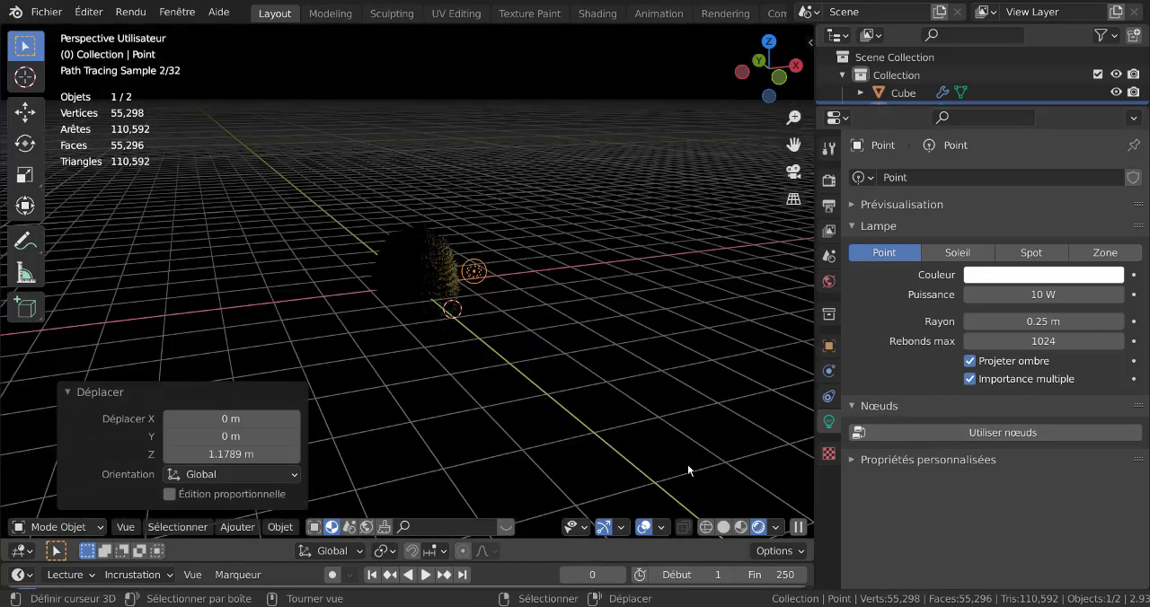
middle_drag(651, 451, 557, 387)
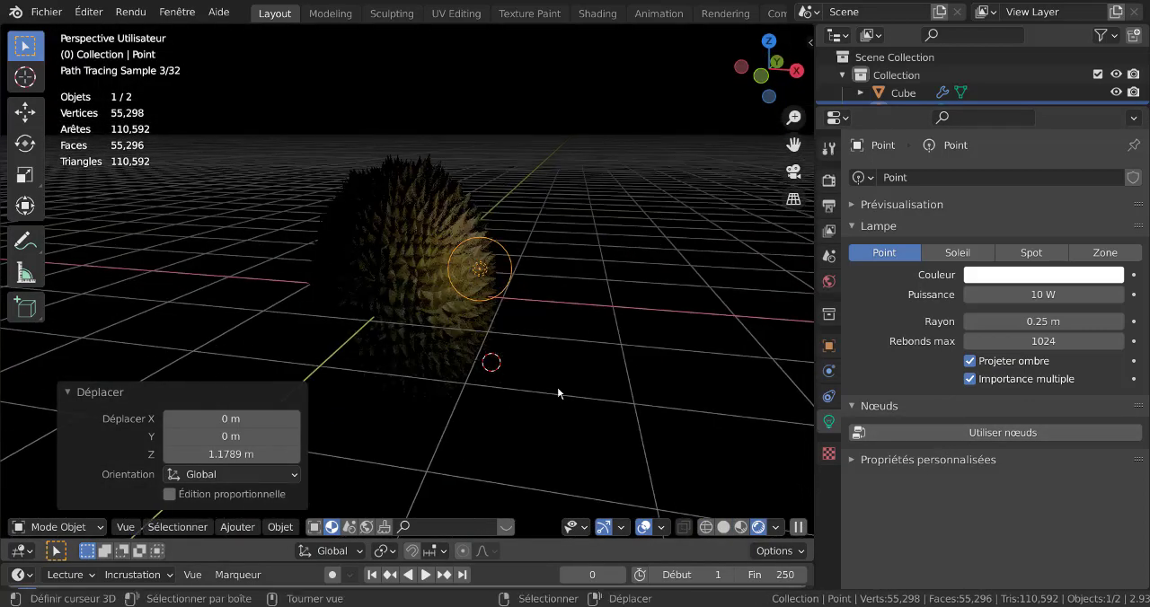
Create a new world and assign the forest.exr file as an environment texture for its background color.
click(829, 281)
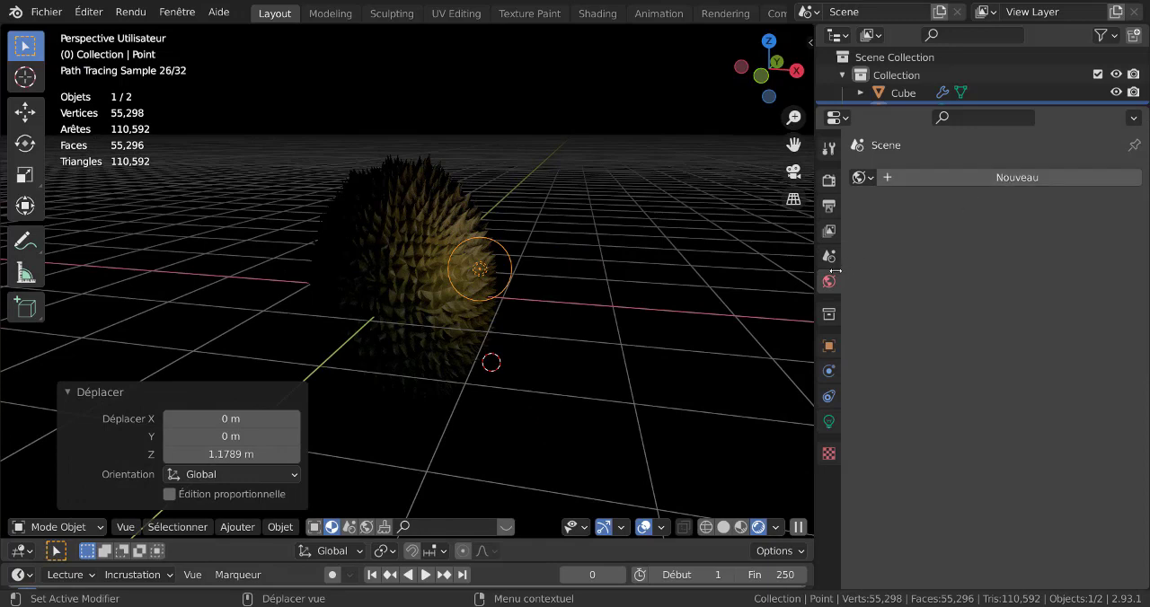
click(977, 178)
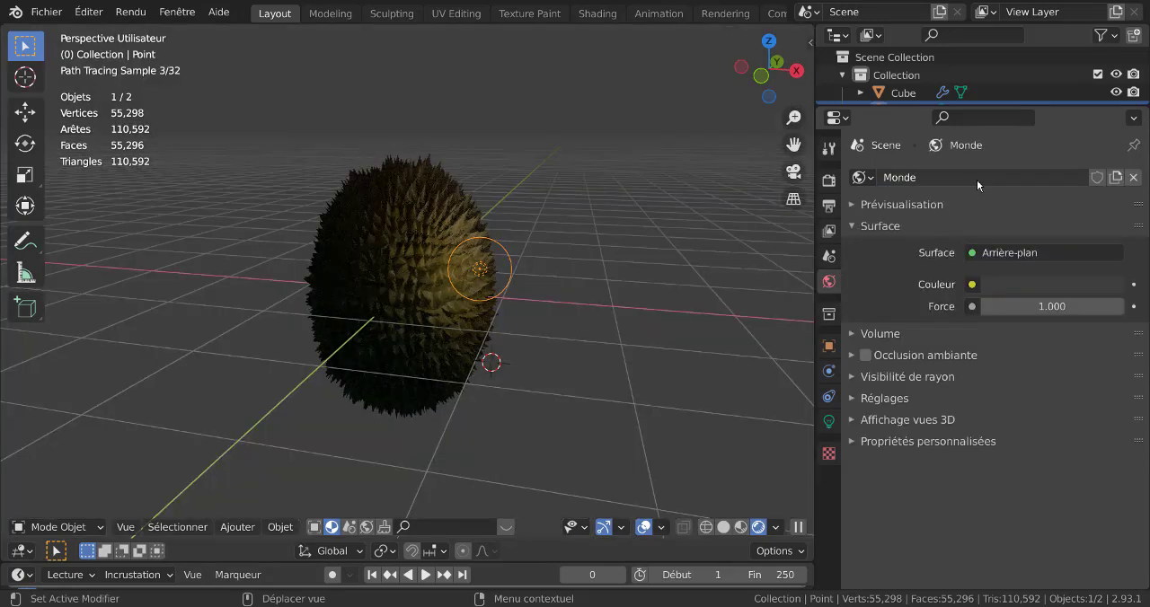
click(973, 285)
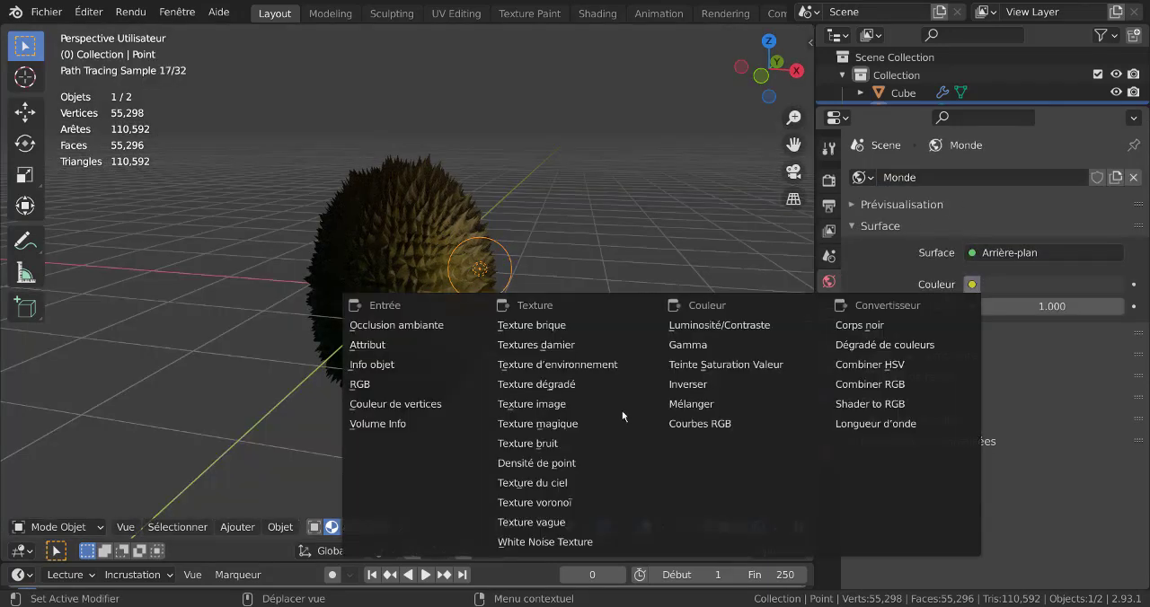
click(551, 365)
click(1070, 304)
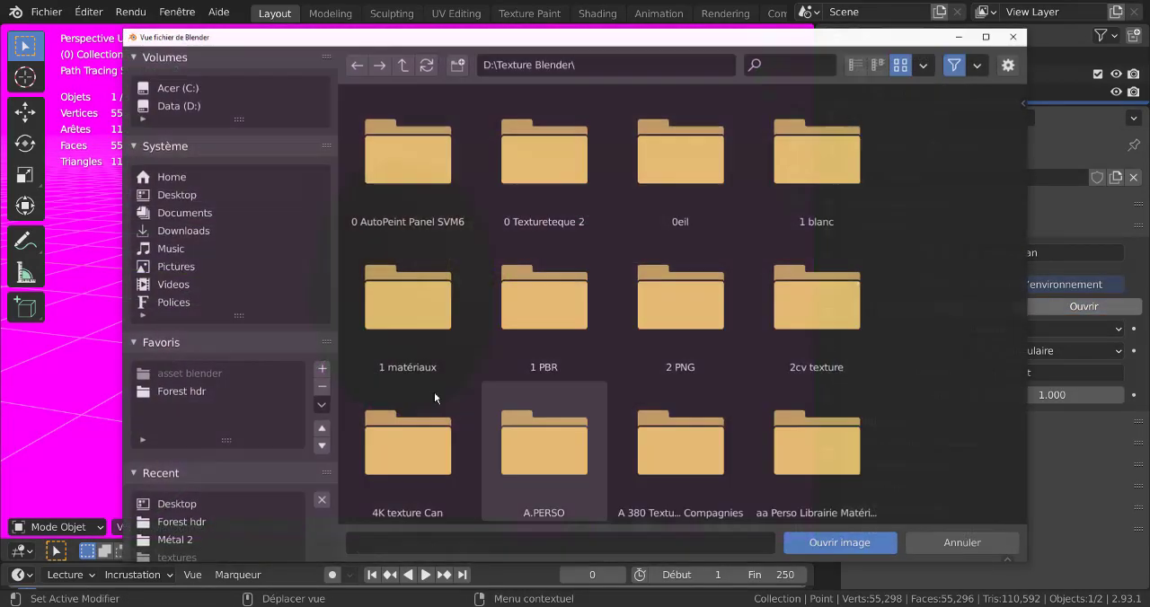
click(171, 392)
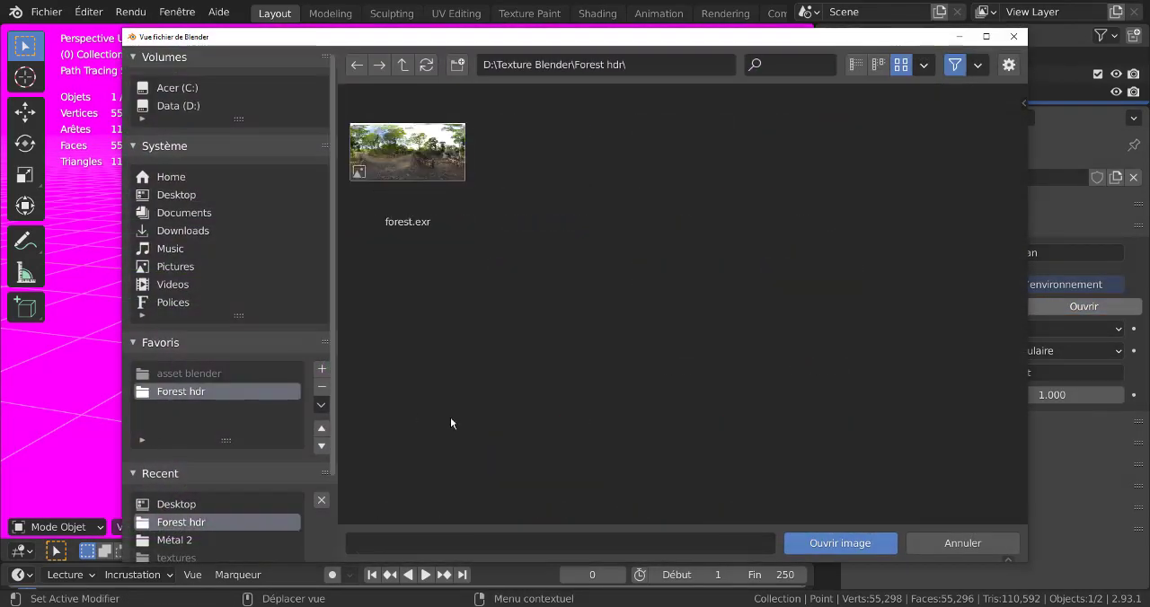
click(408, 152)
click(821, 541)
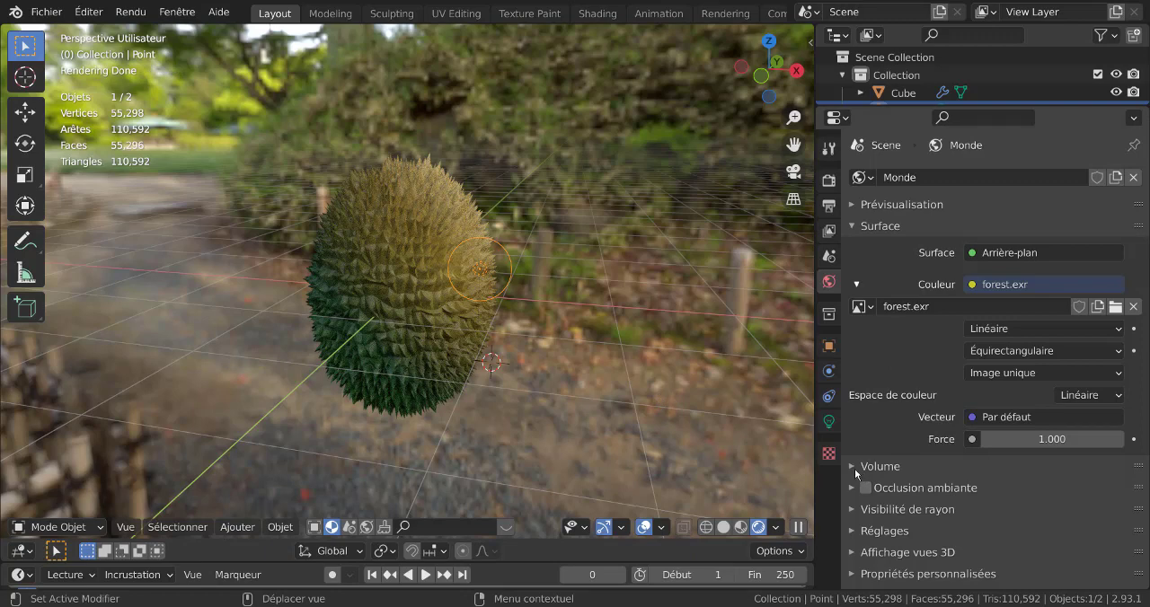
Disable the world's Camera ray visibility so the forest background is hidden while its lighting remains.
click(854, 531)
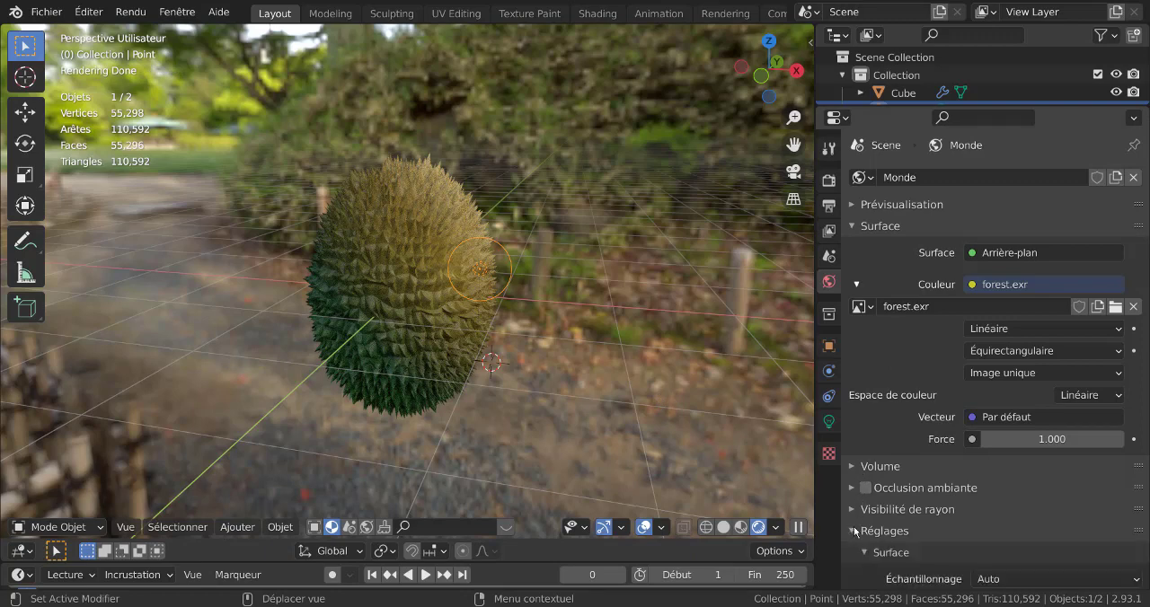
click(856, 533)
click(854, 510)
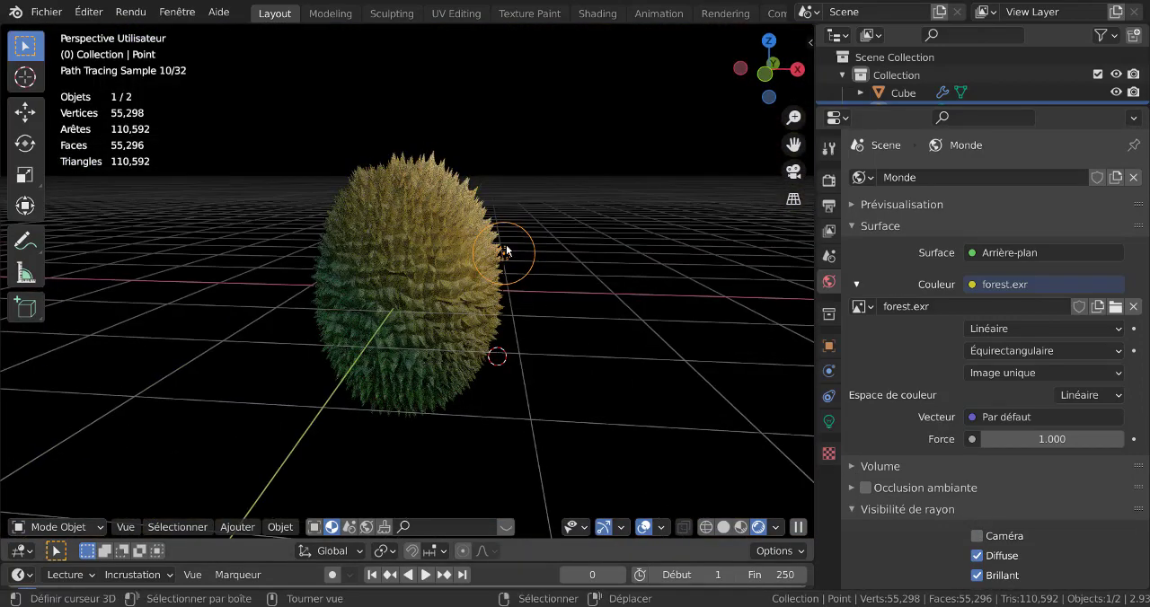
Set the Point light's power to 198.7 W and its radius to 2.26 m.
click(828, 423)
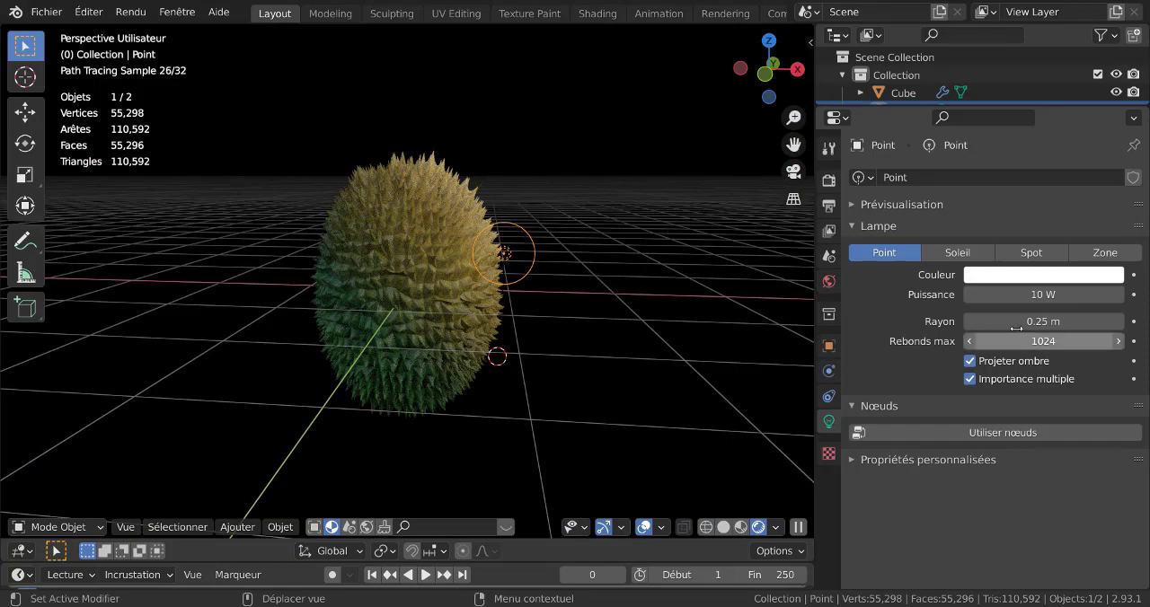
drag(1034, 294, 1086, 321)
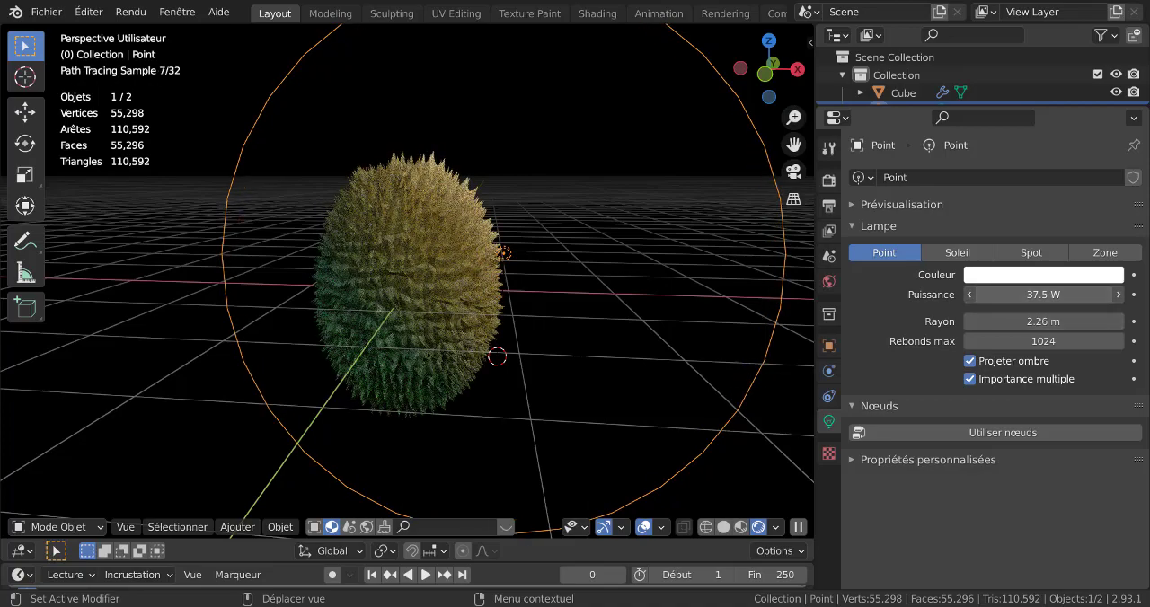
drag(1015, 295, 1083, 295)
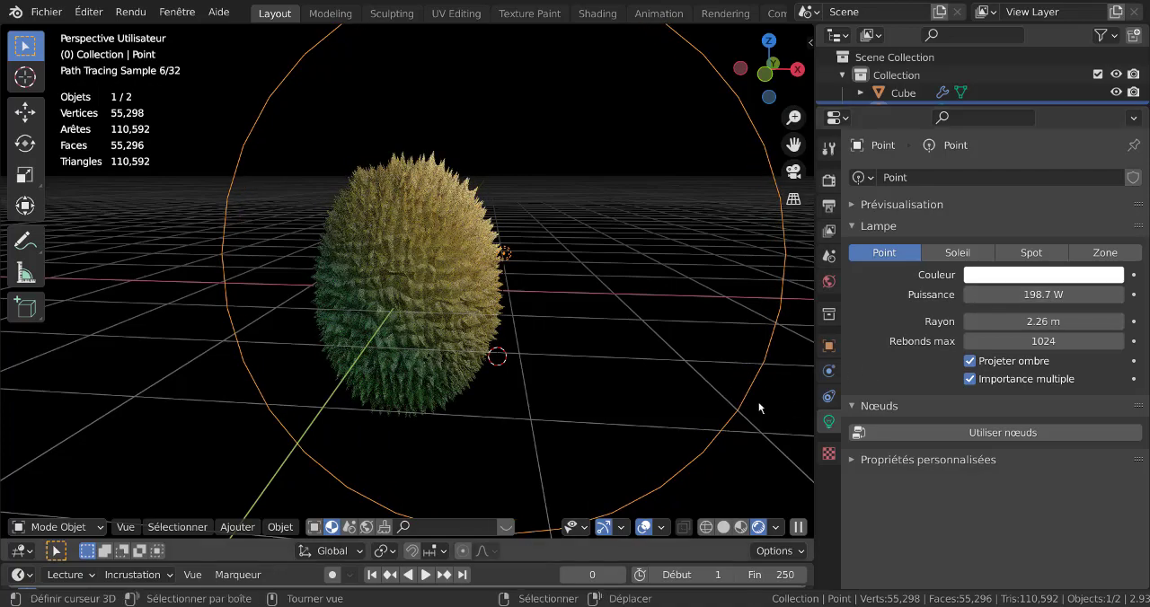
Add a camera and align it to the front view so that it frames the whole durian.
middle_drag(760, 405, 549, 384)
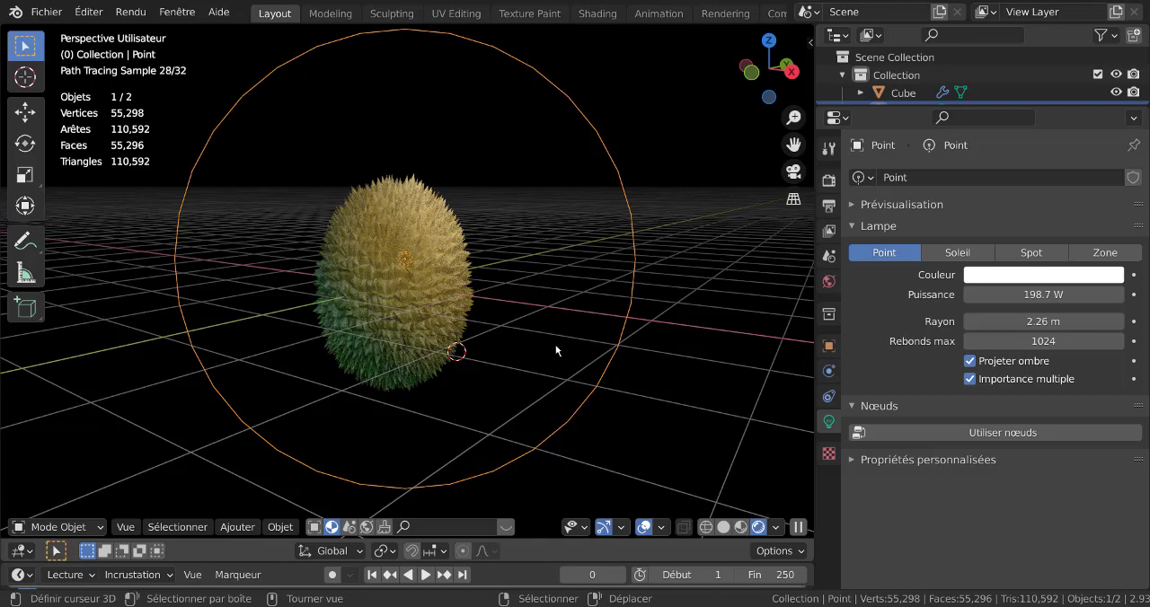
key(KP_1)
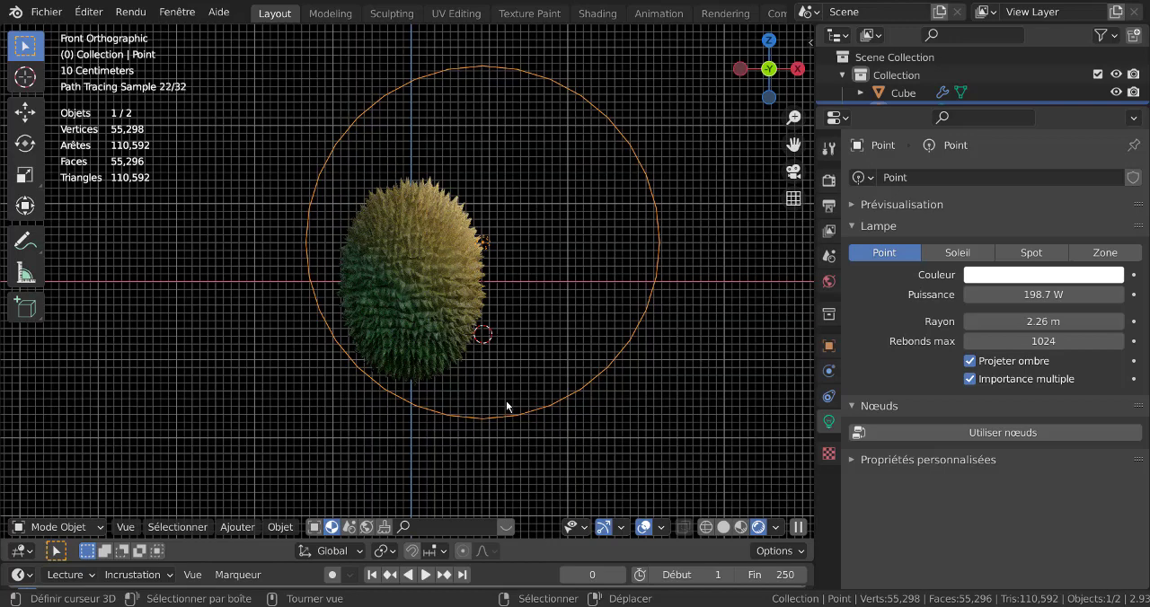
click(227, 529)
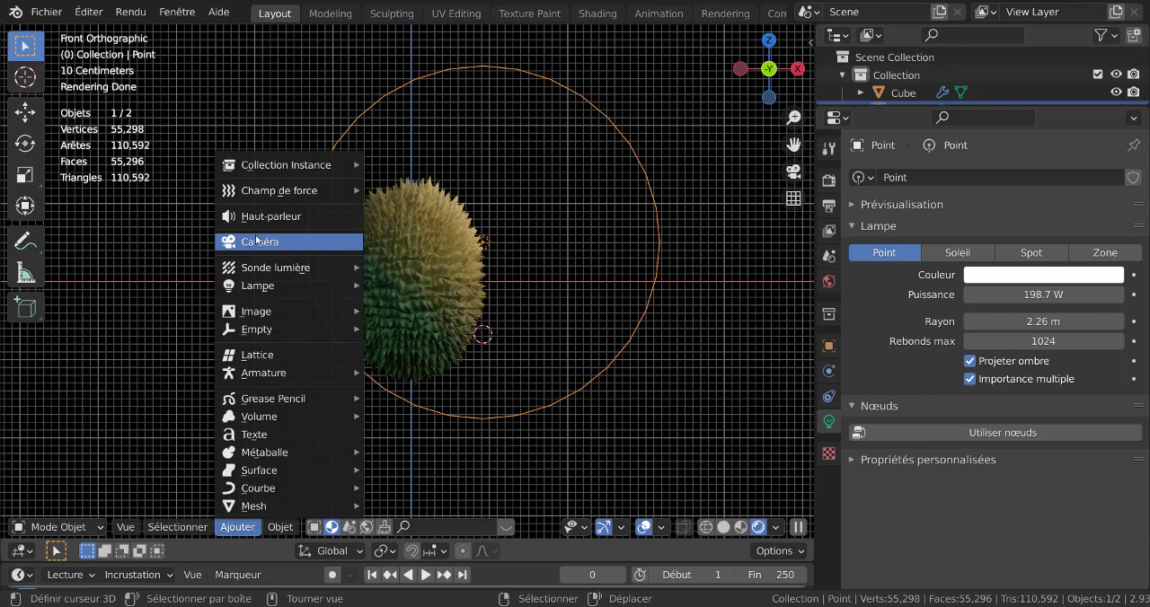
click(296, 242)
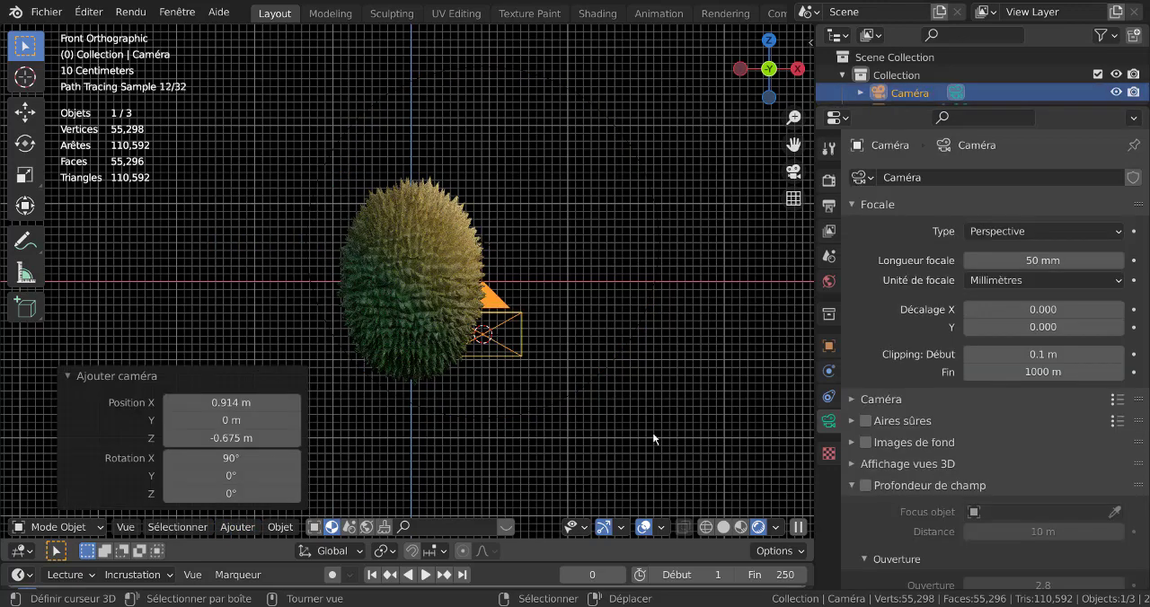
key(ctrl+KP_0)
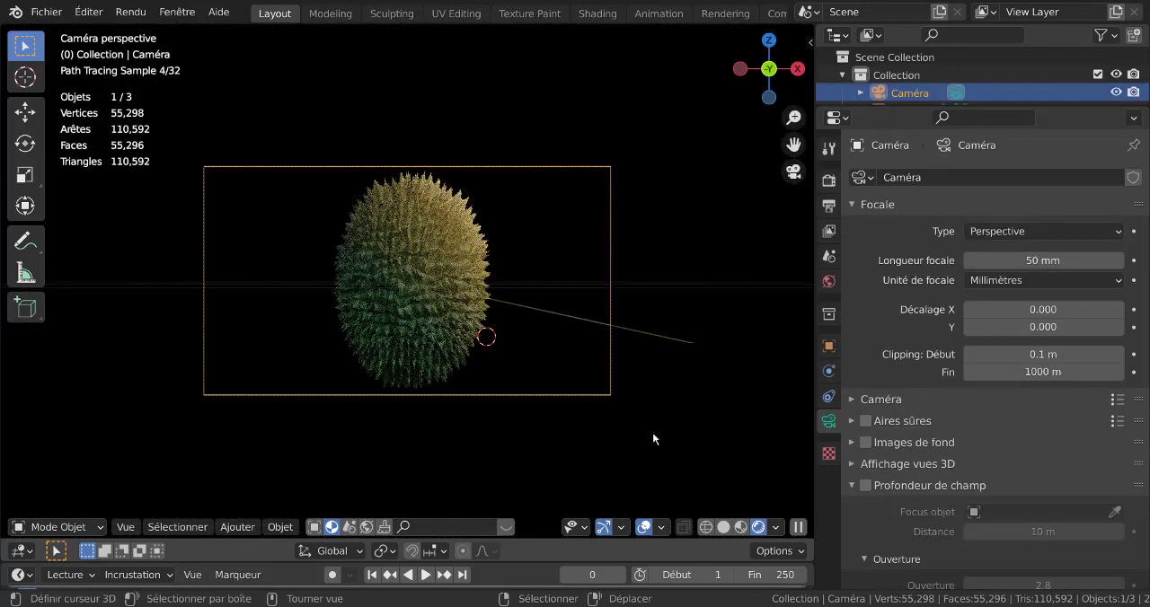
scroll(574, 420, up, 2)
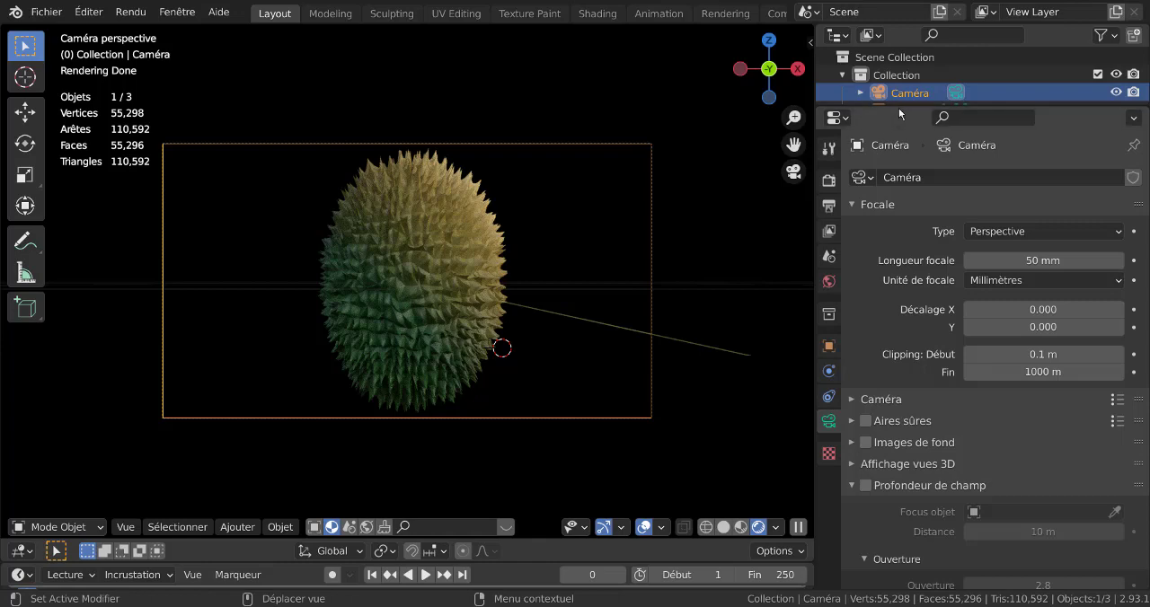
Duplicate the Point light and place the copy about -2.74 m along X and -0.28 m along Z, across the durian.
drag(902, 105, 898, 239)
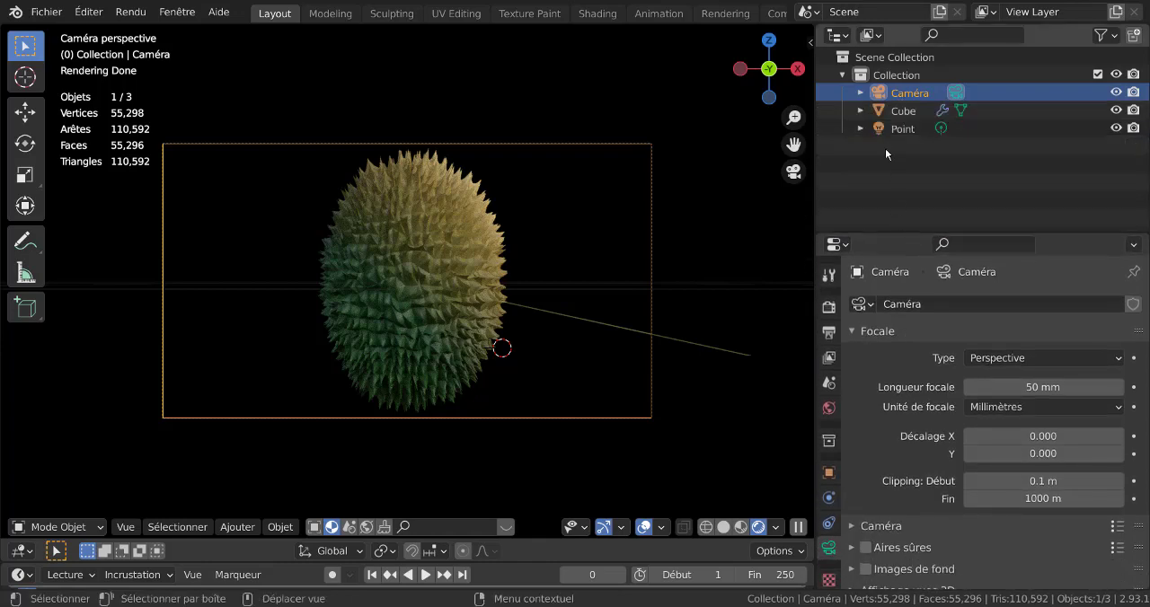
click(888, 128)
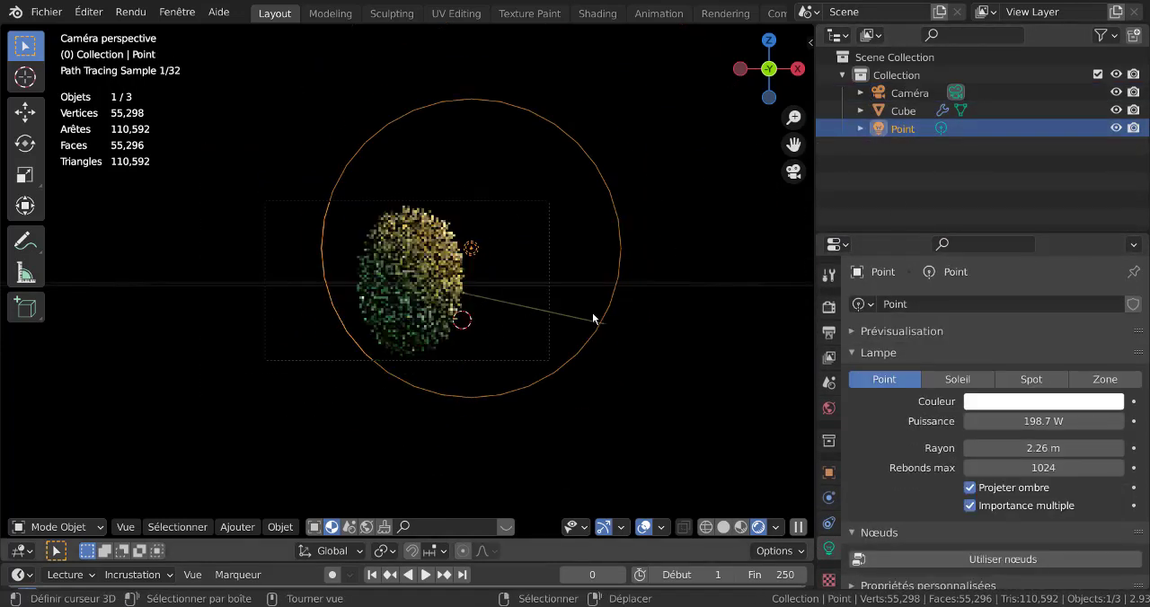
key(shift+d)
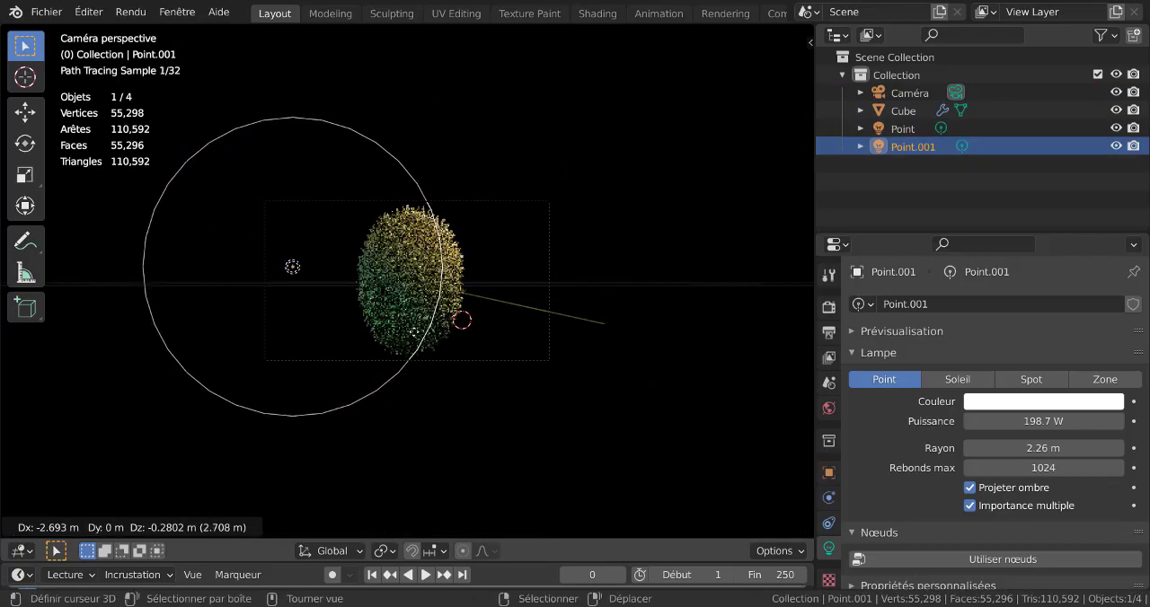
click(480, 373)
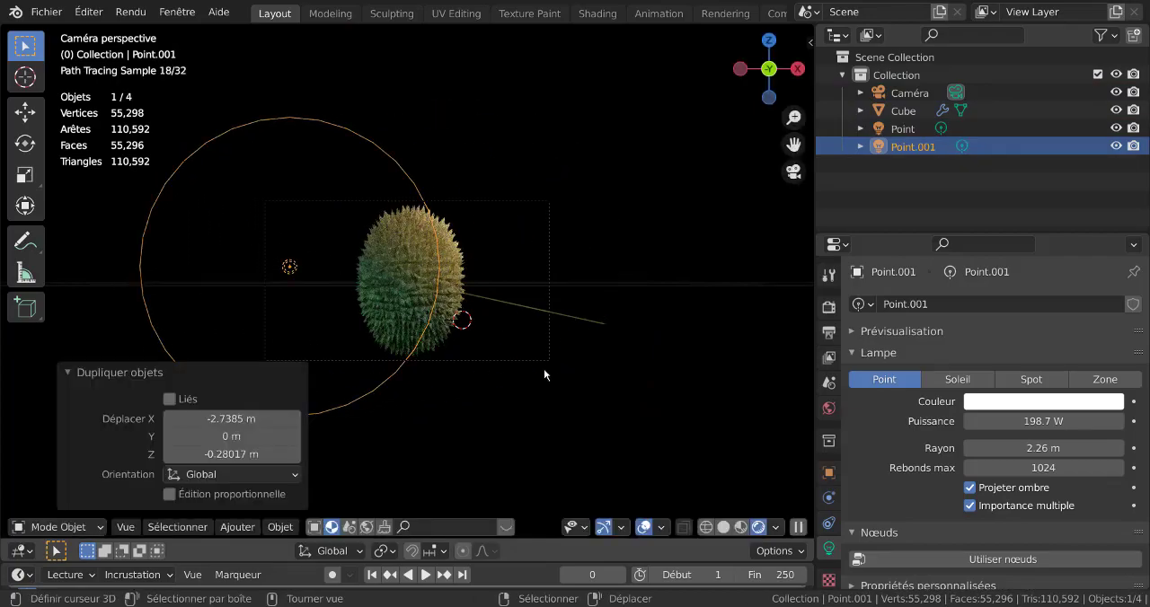
Set the power of the duplicated light, Point.001, to 280.9 W.
middle_drag(543, 368, 582, 302)
click(583, 302)
click(418, 309)
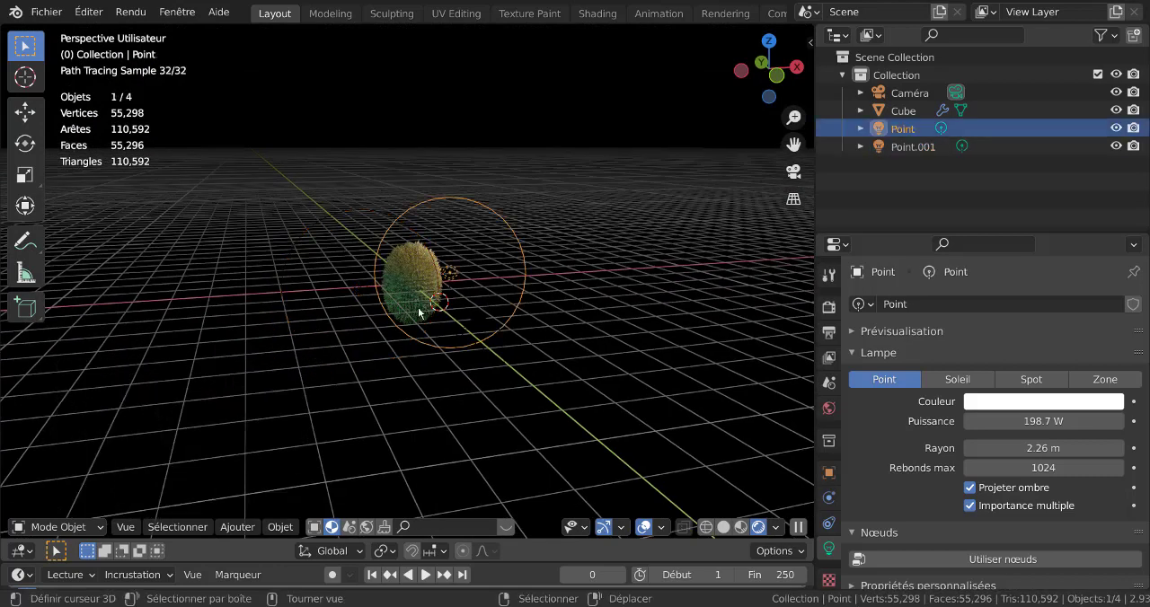
click(353, 295)
middle_drag(411, 344, 448, 383)
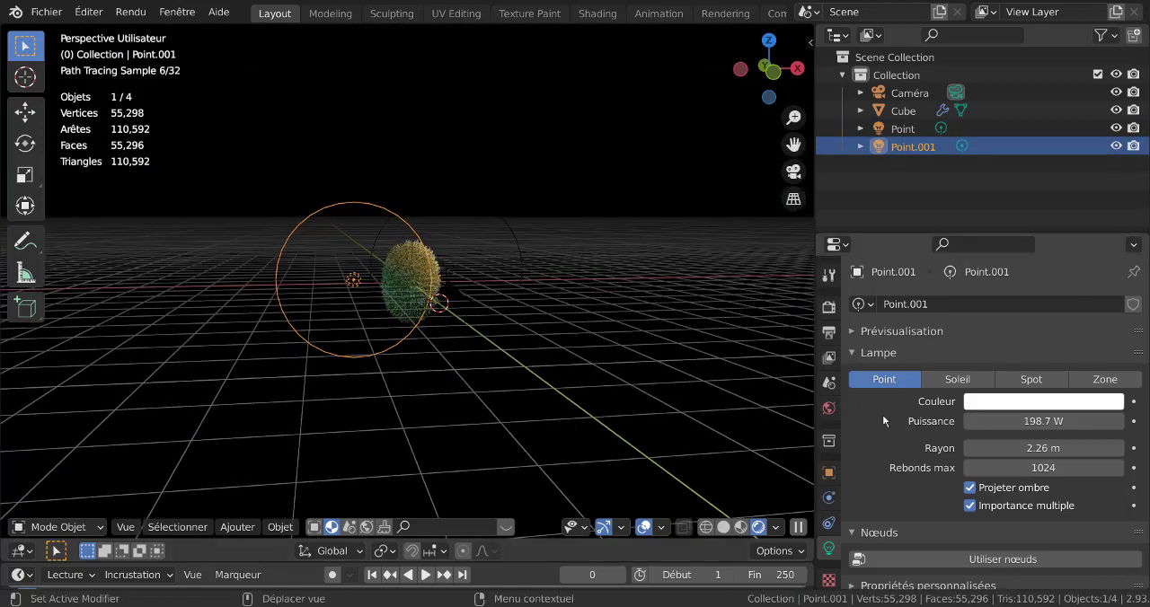
mouse_move(1021, 421)
mouse_down()
mouse_move(1052, 421)
mouse_move(1007, 421)
mouse_up()
Move the Point.001 light about 0.36 m along X and 1.34 m along Y, behind the durian.
middle_drag(500, 394, 654, 393)
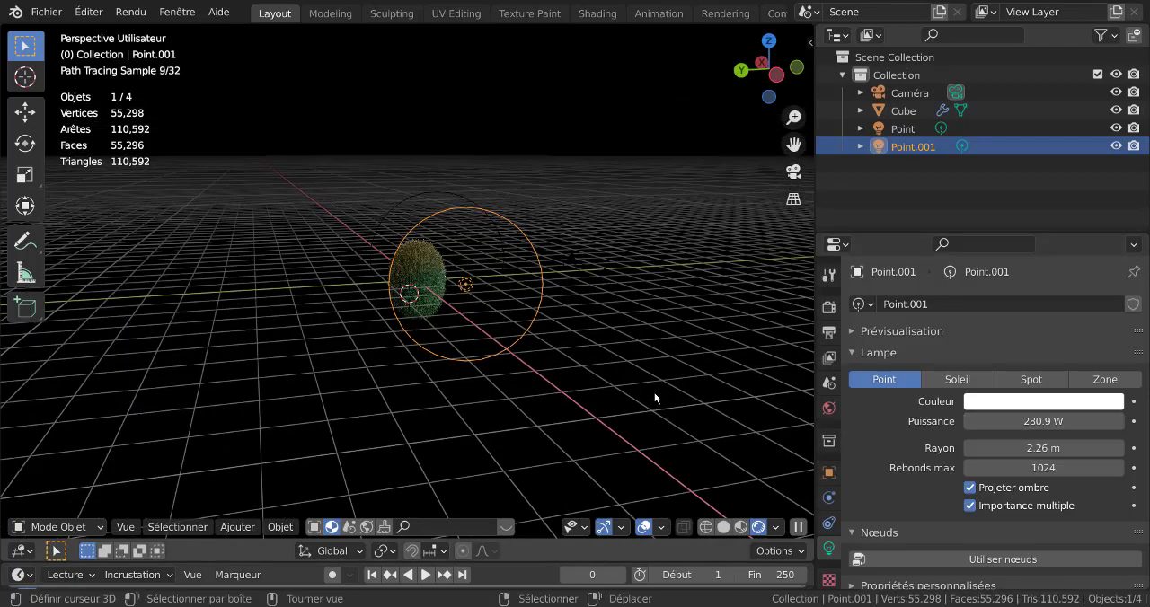
key(g)
click(359, 409)
middle_drag(359, 409, 338, 411)
Set the Point.001 light's power to 393 W while judging the durian's lighting through the camera.
key(KP_0)
scroll(544, 443, up, 3)
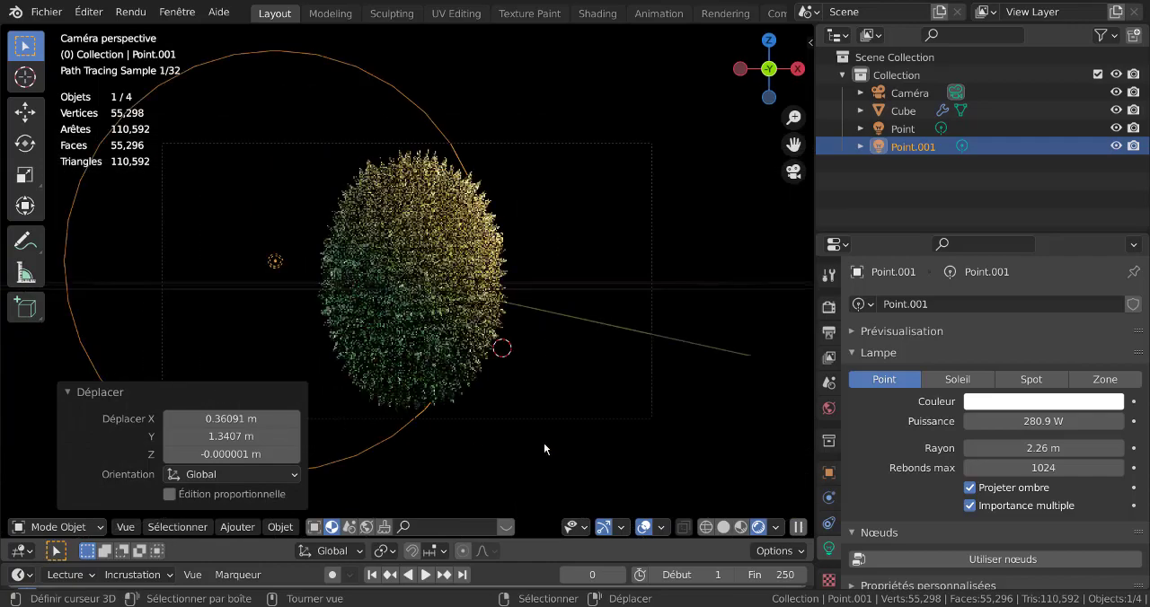
drag(1039, 421, 1053, 421)
drag(1043, 422, 1023, 422)
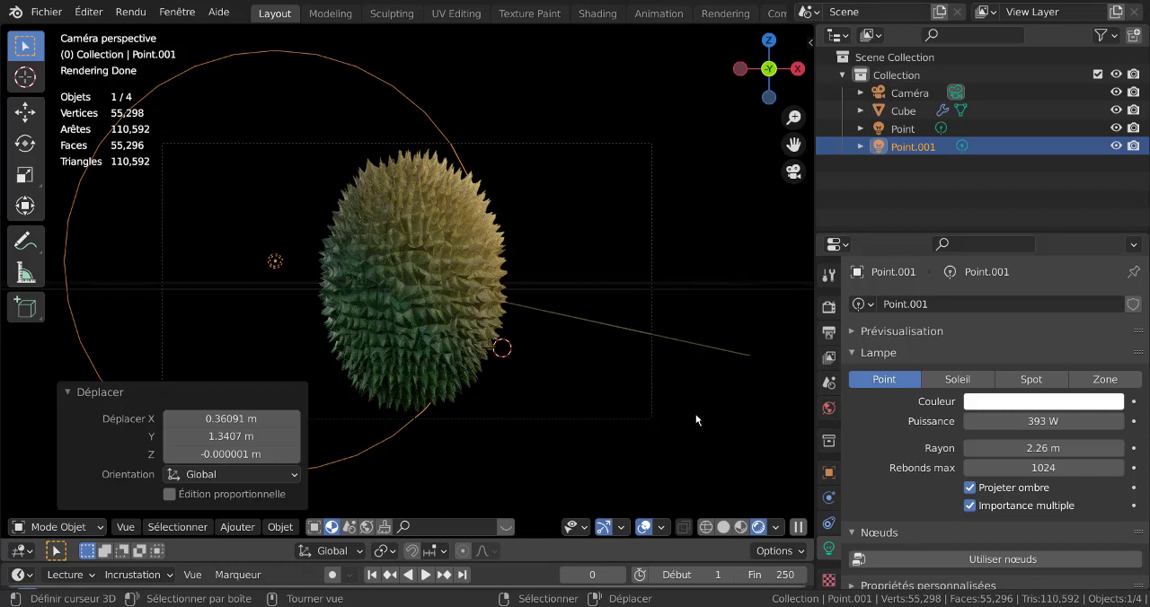
Render the durian image from the camera and close the render result.
click(723, 436)
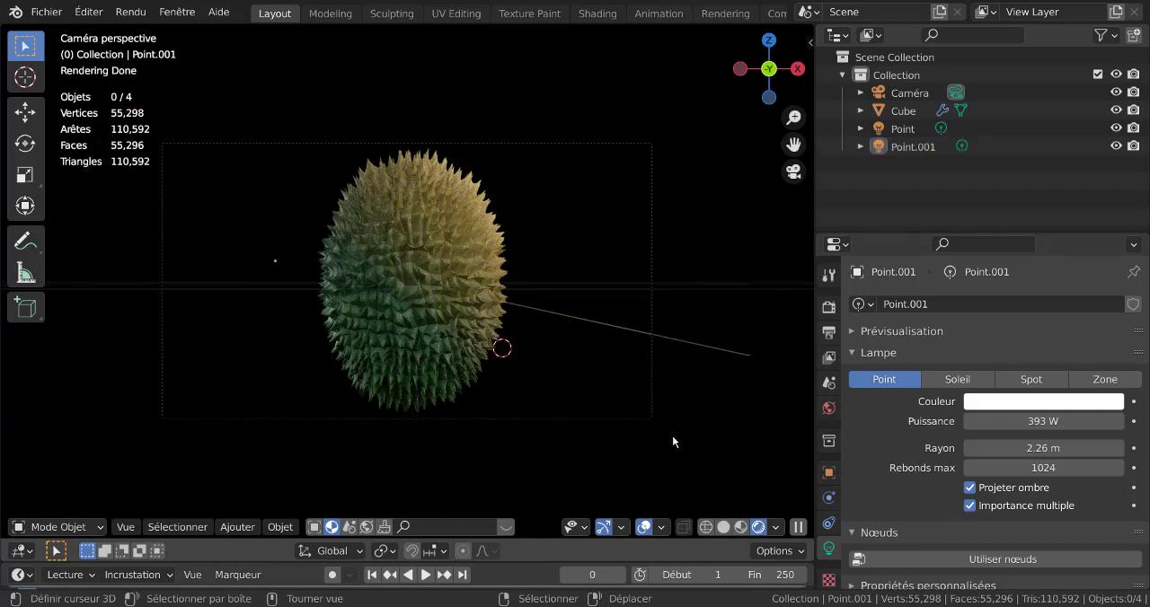
key(F12)
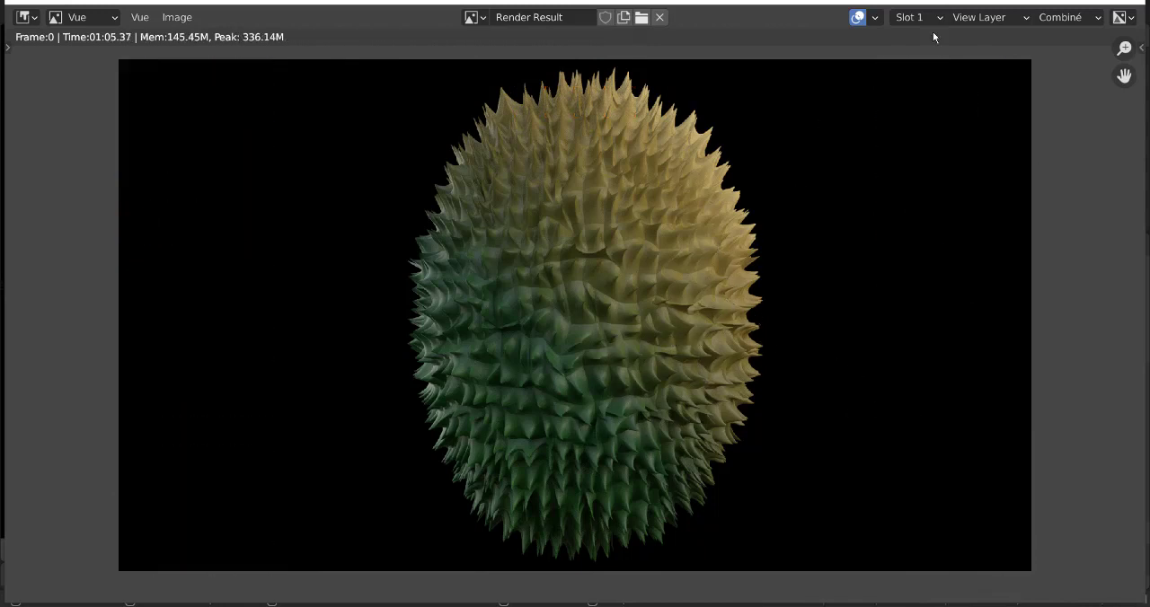
click(1131, 3)
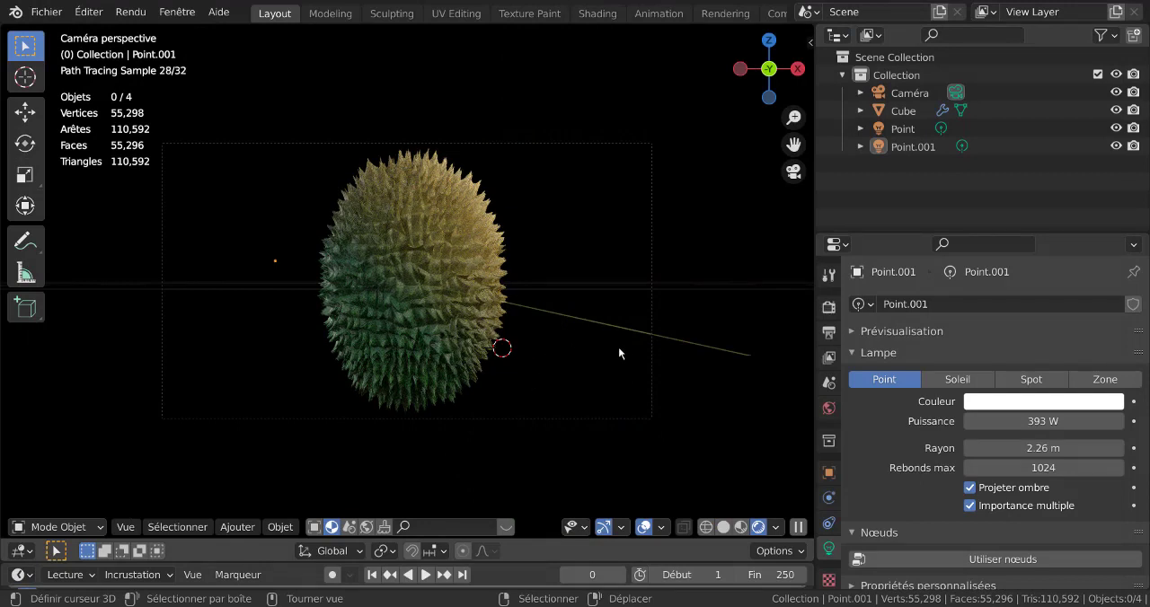
Open the durian mesh for editing and circle-deselect spike vertices in patches on its upper right and lower left.
click(390, 351)
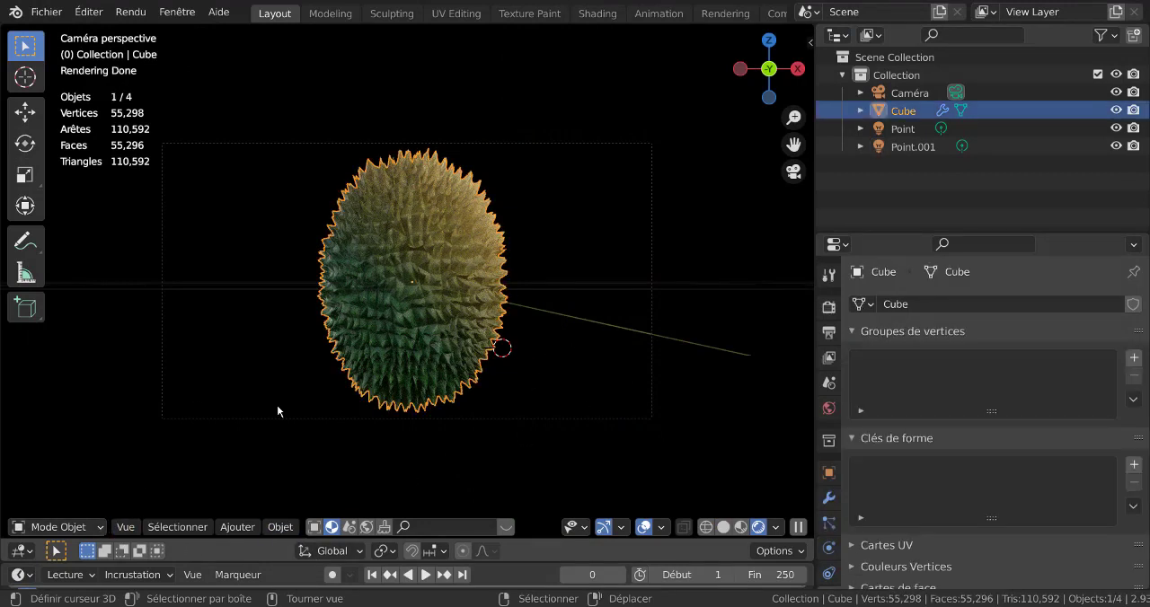
key(Tab)
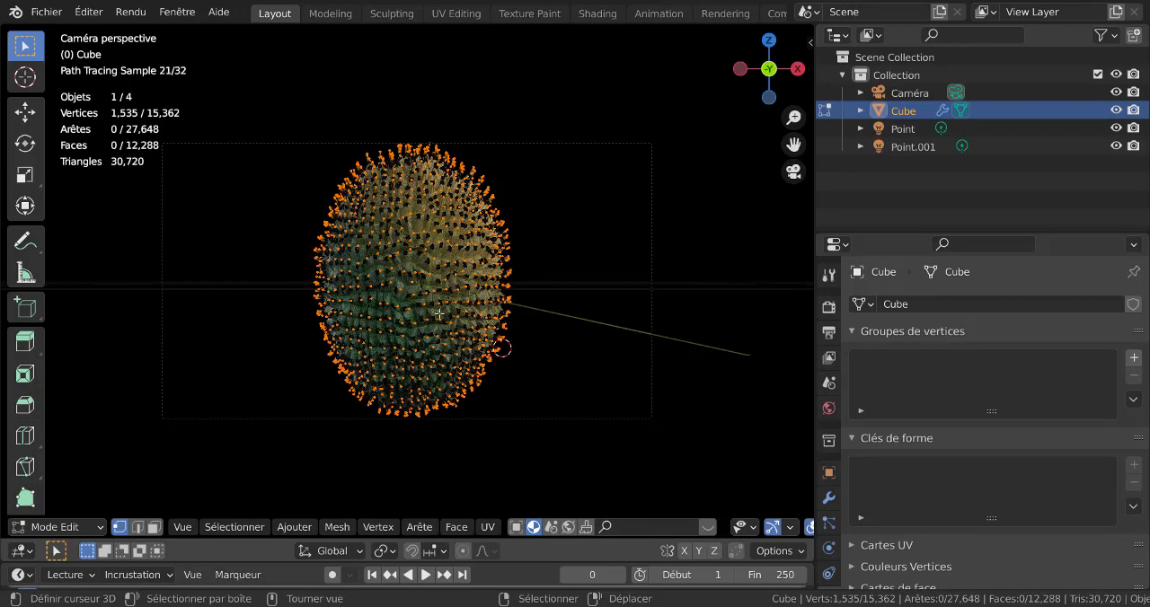
key(c)
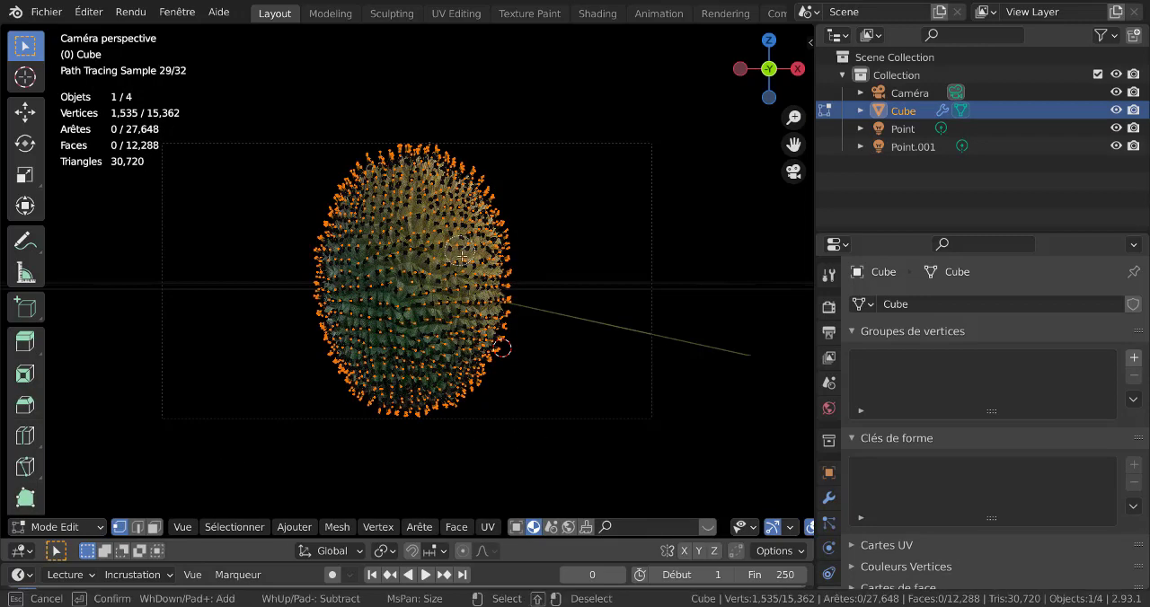
click(459, 253)
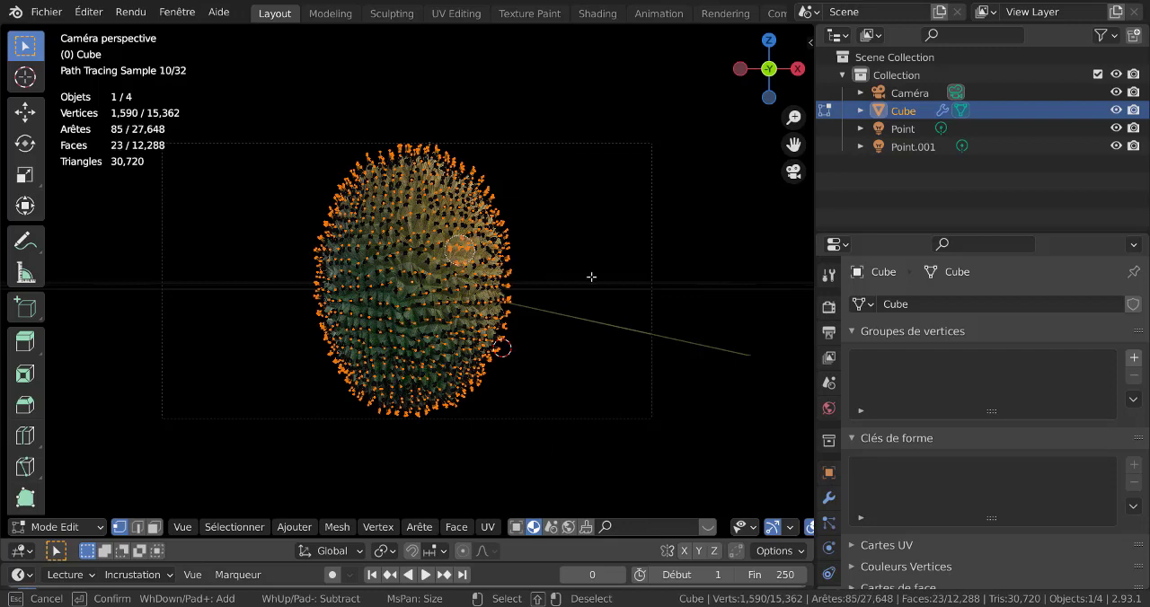
key(Escape)
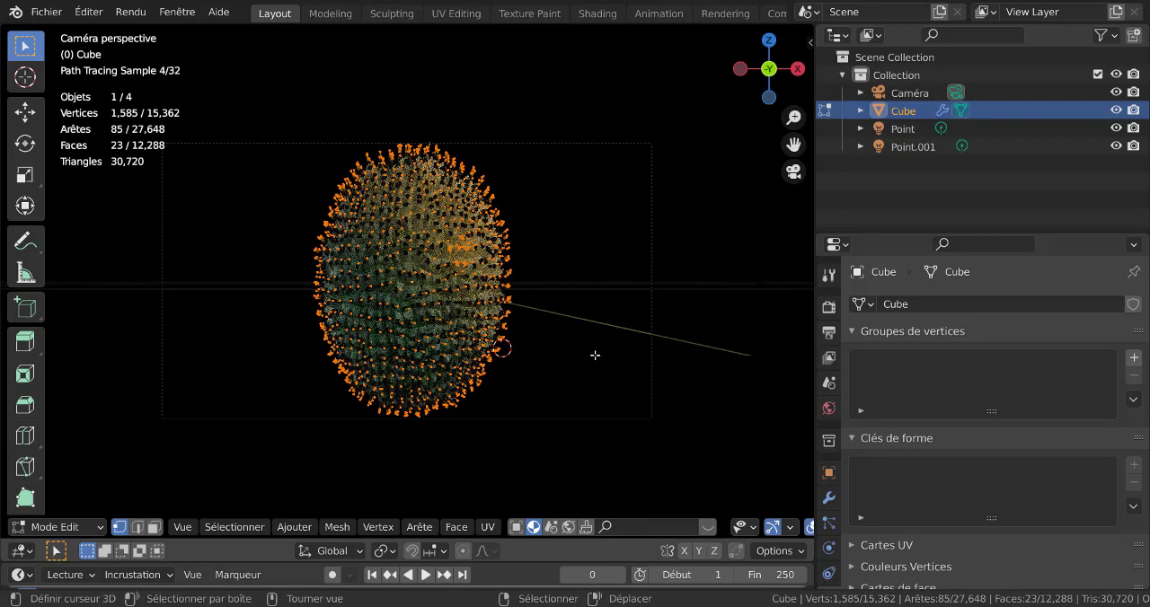
key(c)
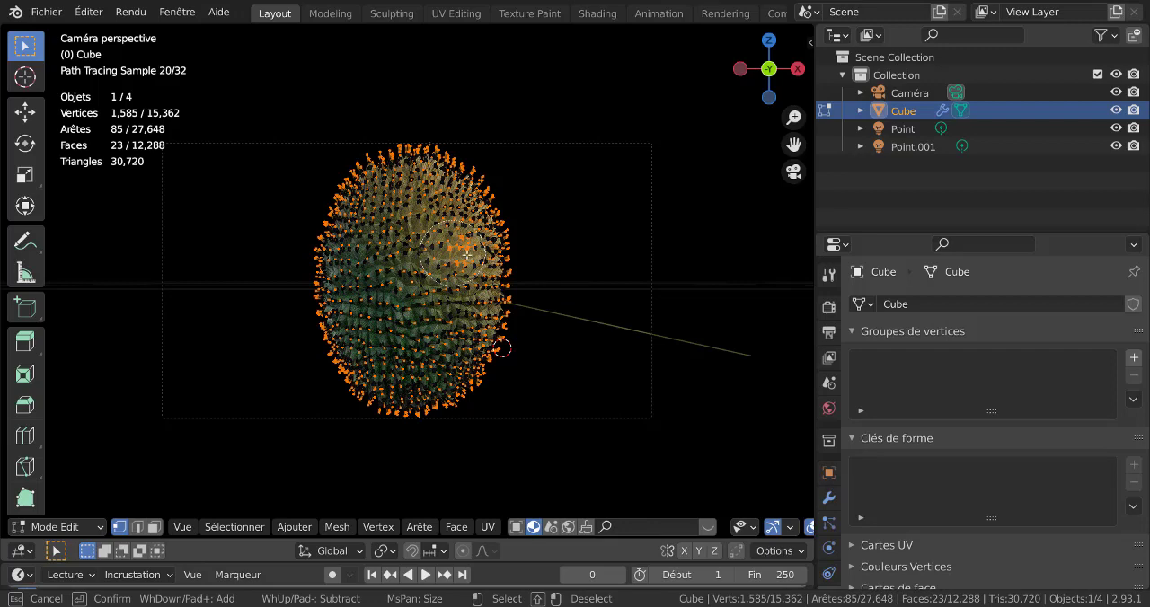
shift+click(465, 268)
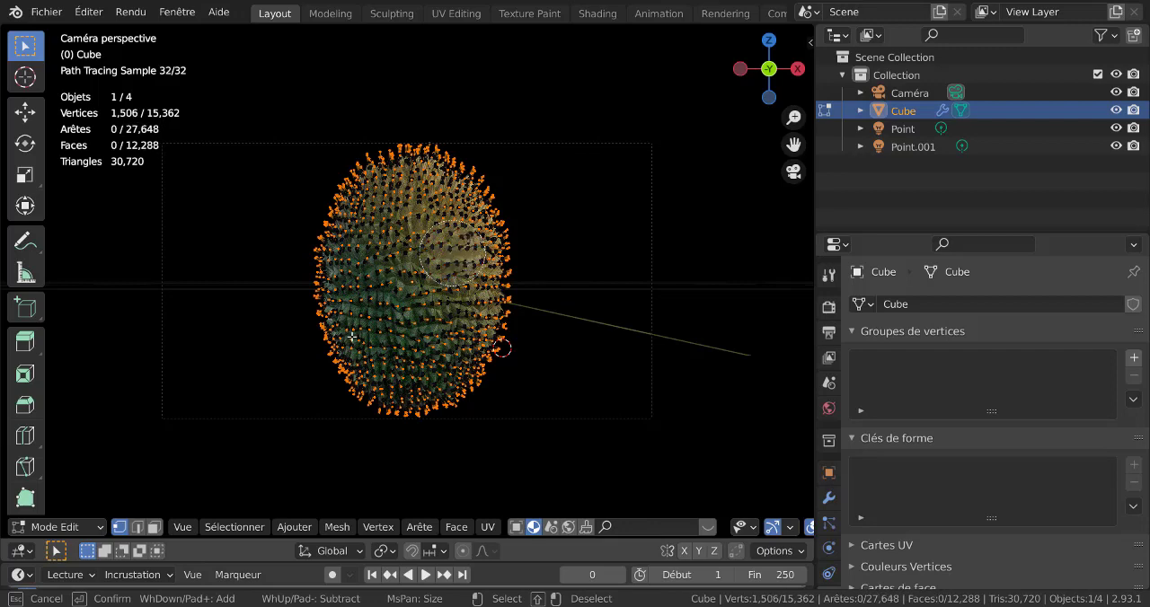
click(352, 343)
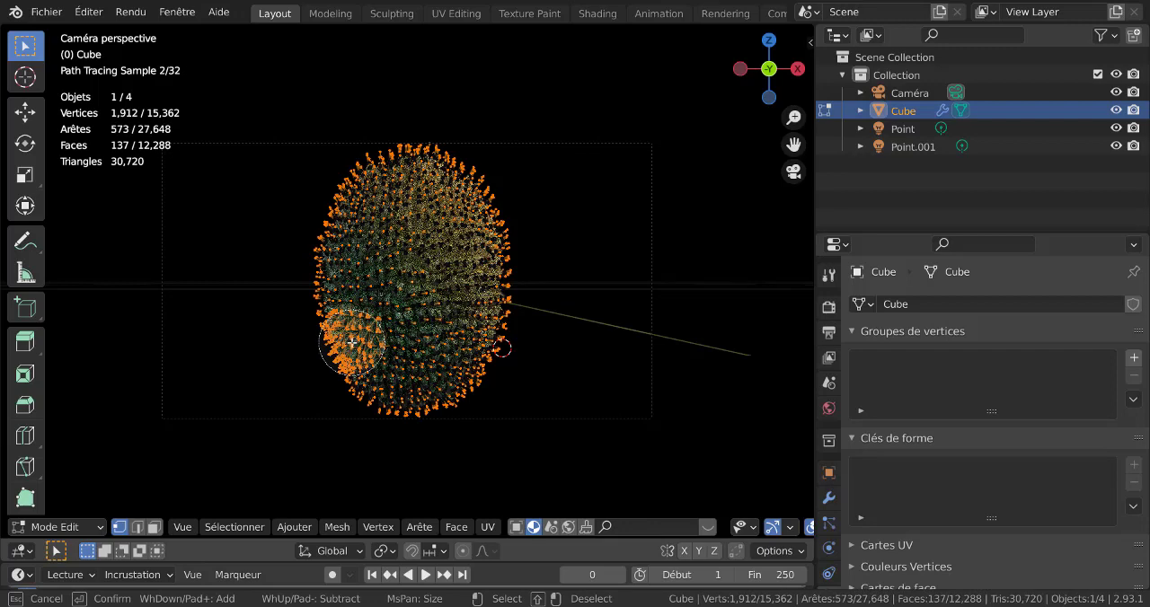
shift+click(355, 348)
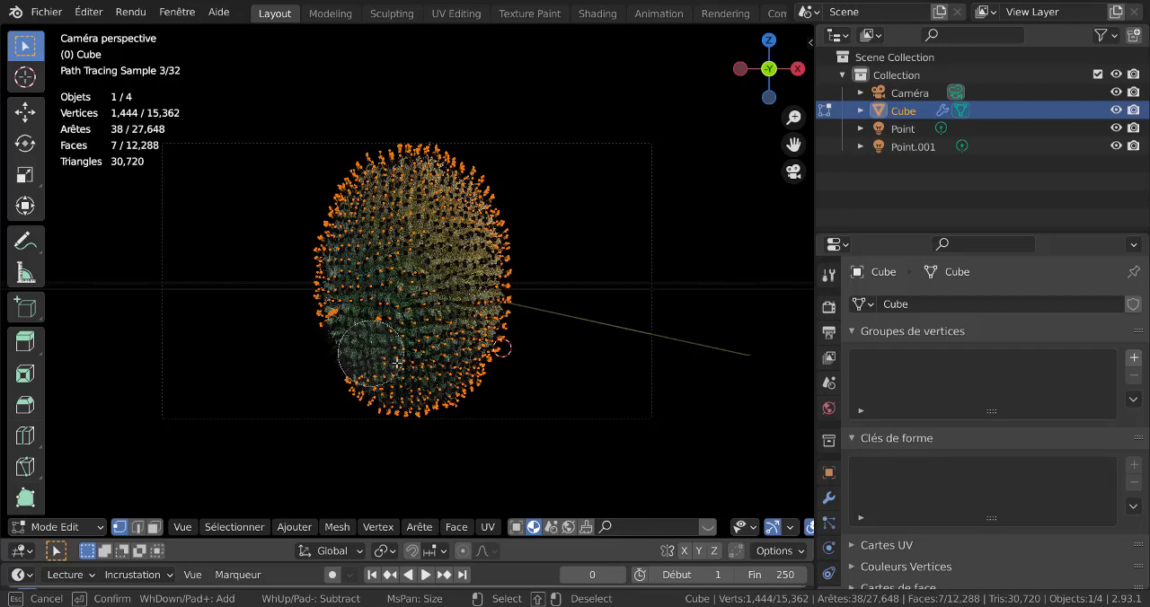
Adjust the spike-vertex selection with Circle Select, removing tips around the durian's upper right and along both upper flanks.
click(452, 160)
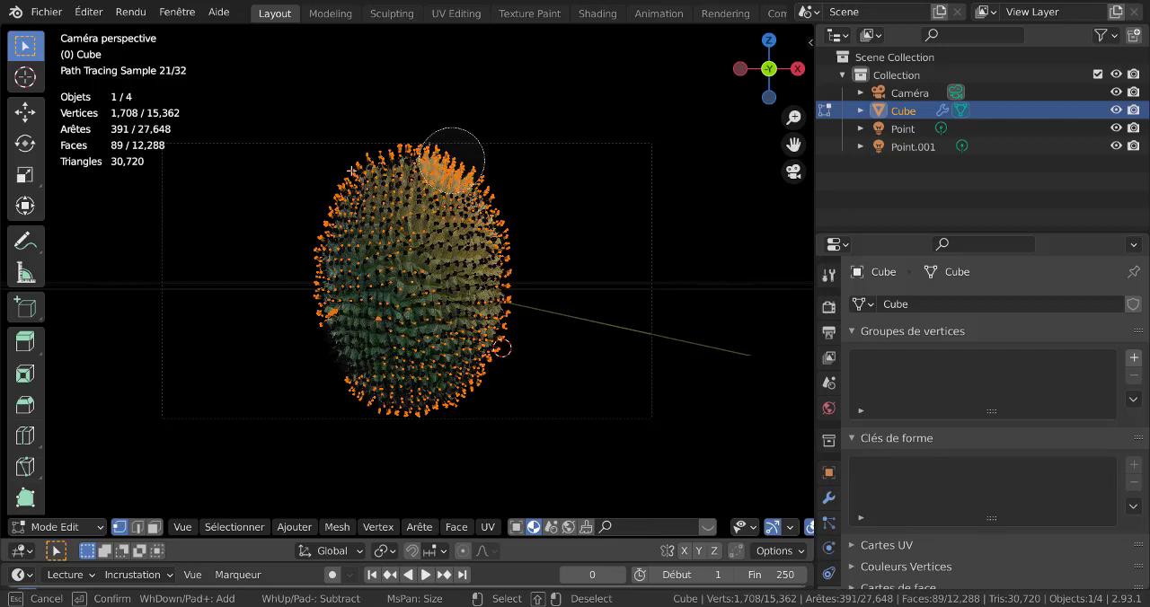
click(366, 164)
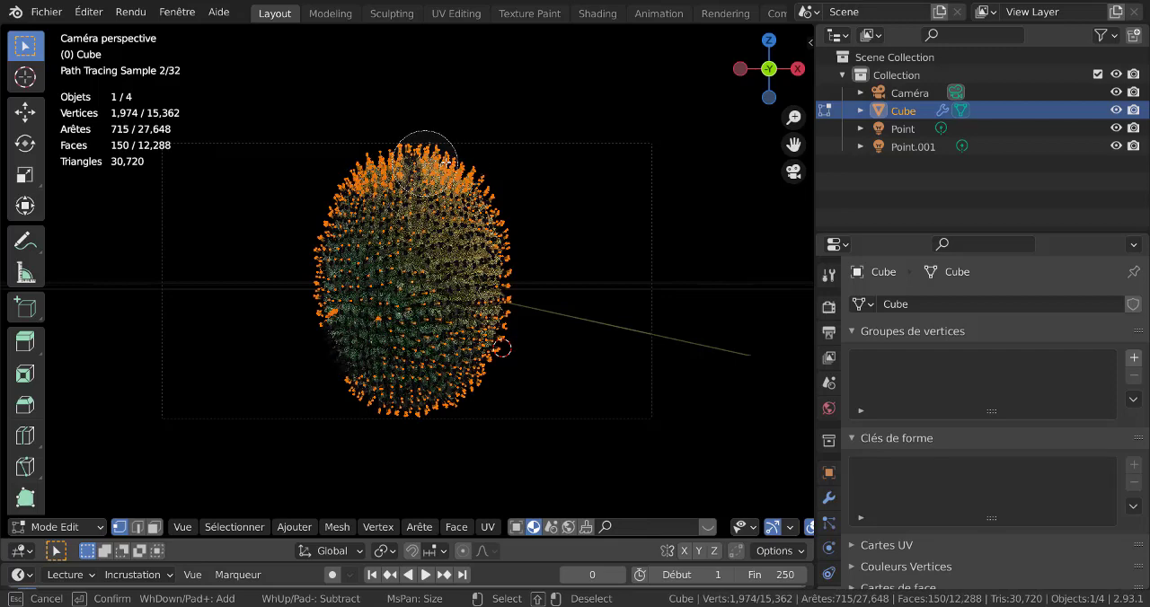
shift+click(446, 158)
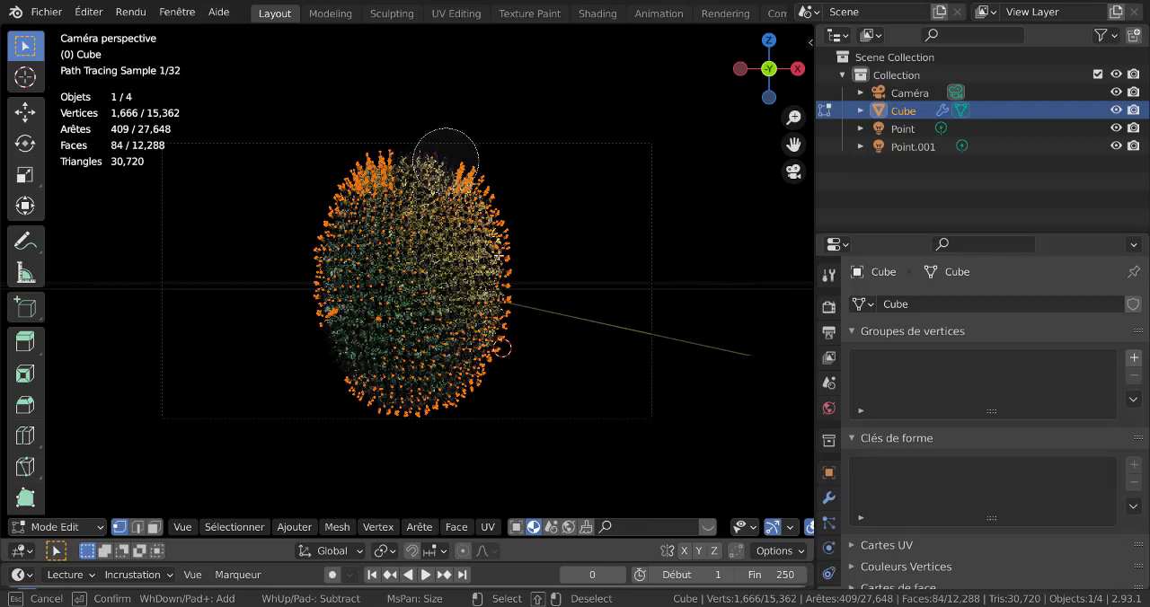
shift+click(446, 160)
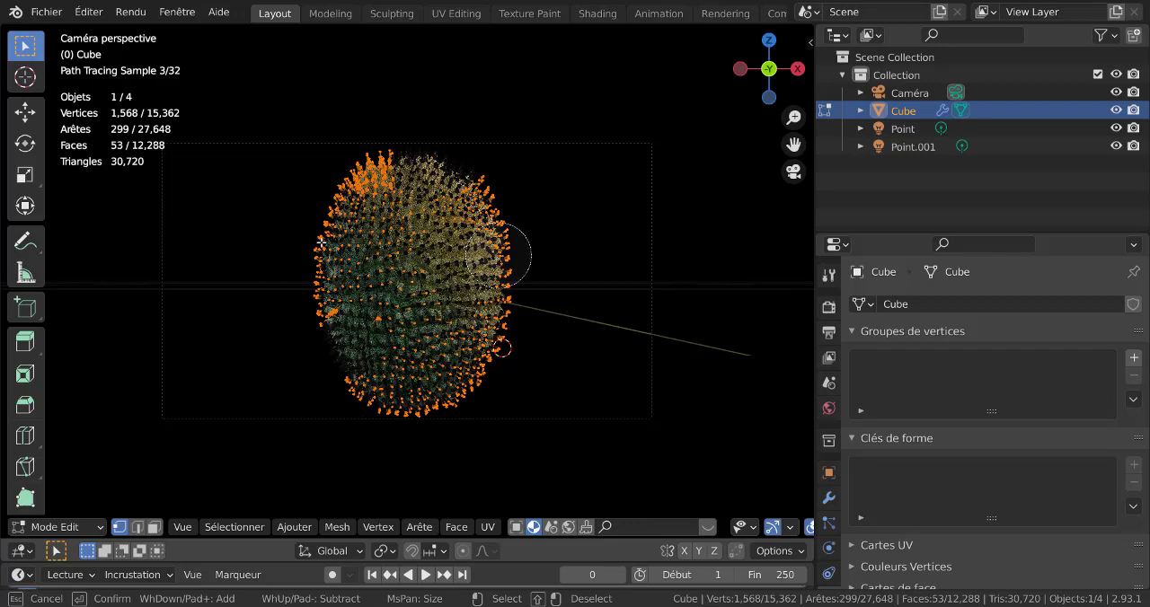
shift+click(499, 255)
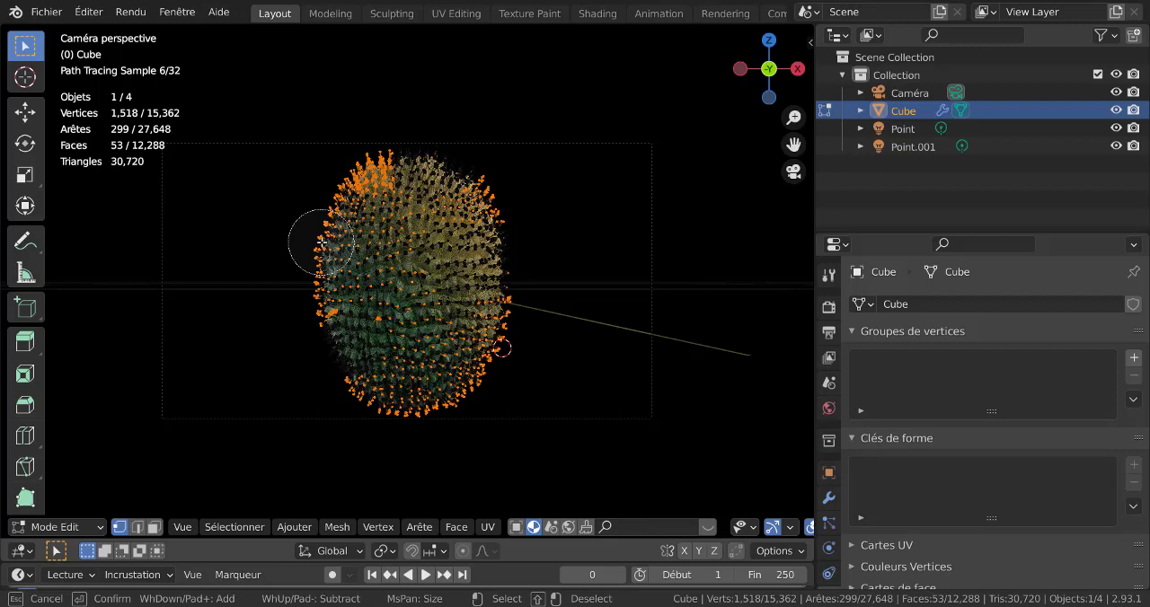
shift+click(319, 242)
right_click(629, 292)
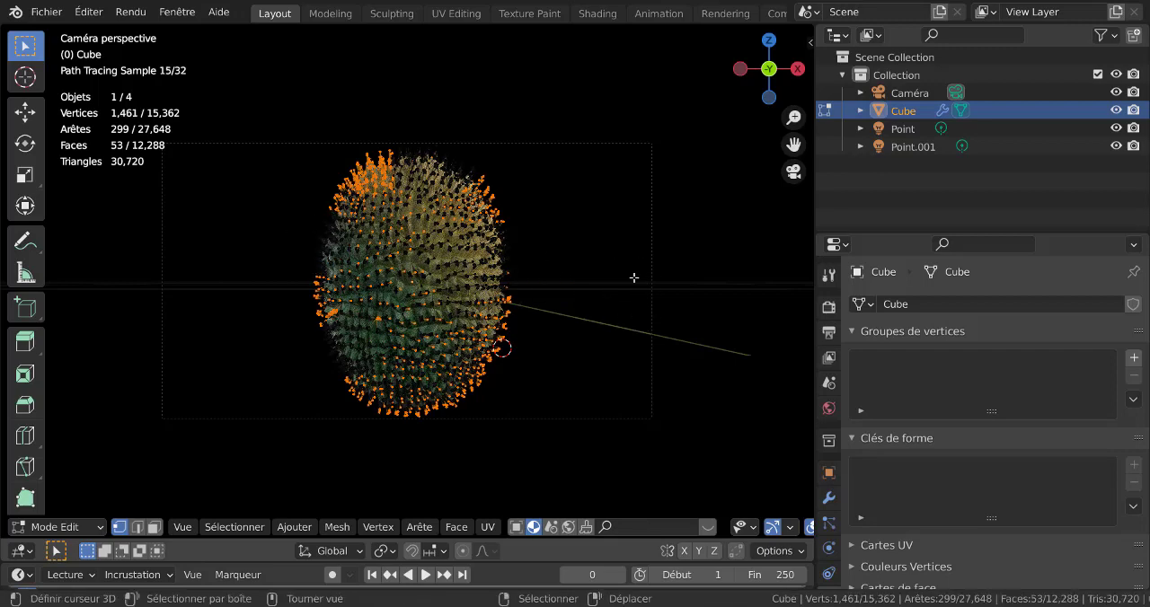
Move the selected spike vertices down about 0.06 m along the global Z axis and return to Object Mode.
scroll(639, 307, up, 2)
key(g)
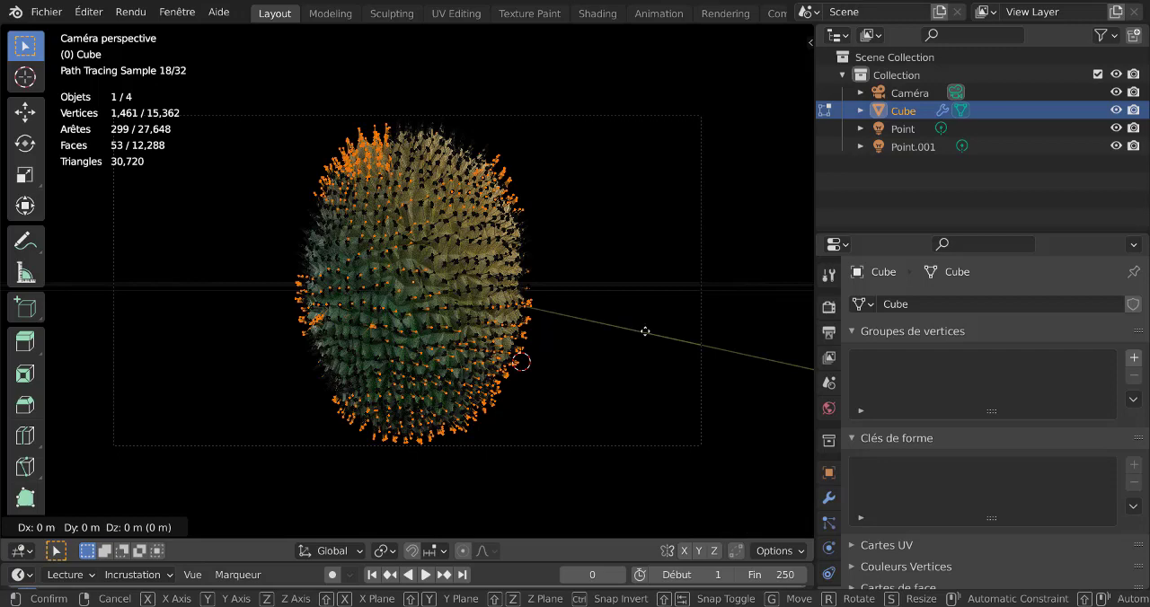
key(z)
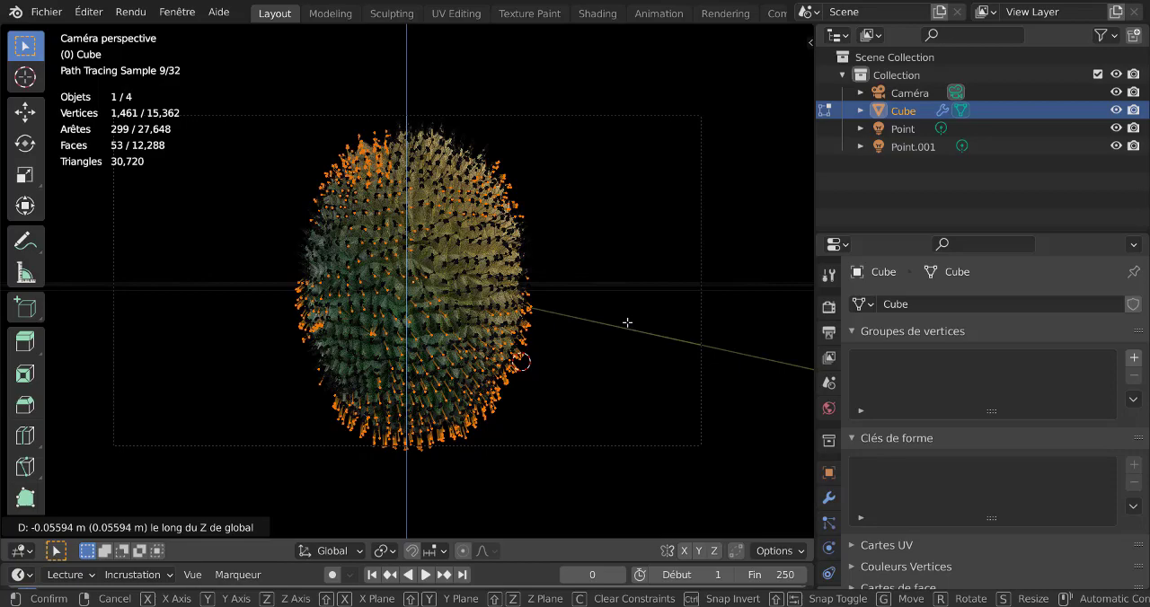
click(598, 344)
key(Tab)
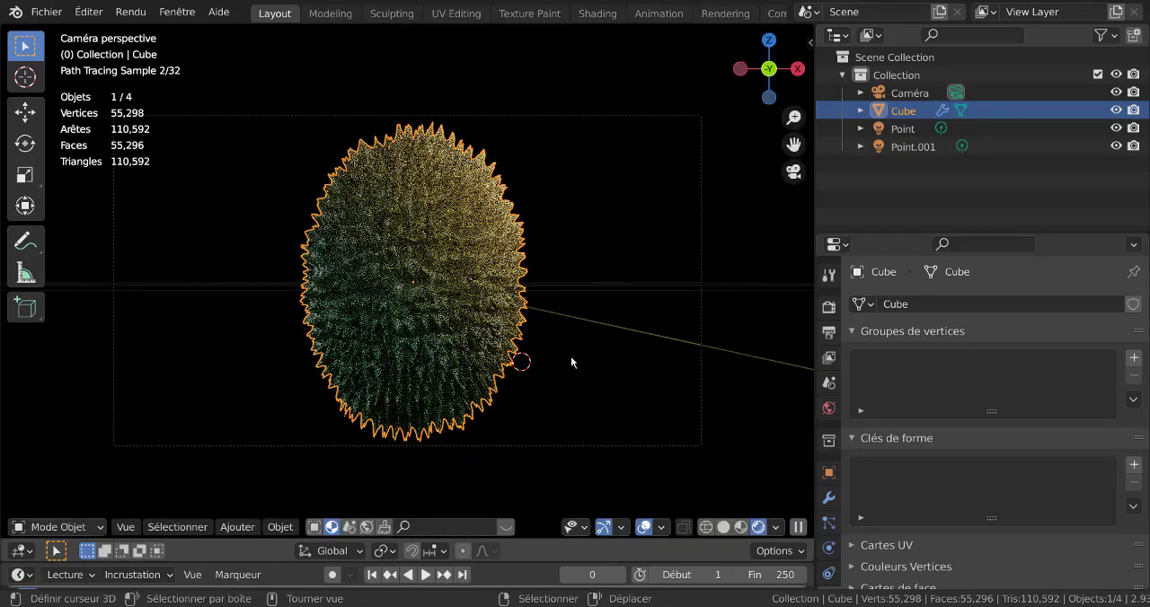
Deselect the durian, inspect its spikes from several angles, and render the image from the camera.
scroll(562, 353, up, 2)
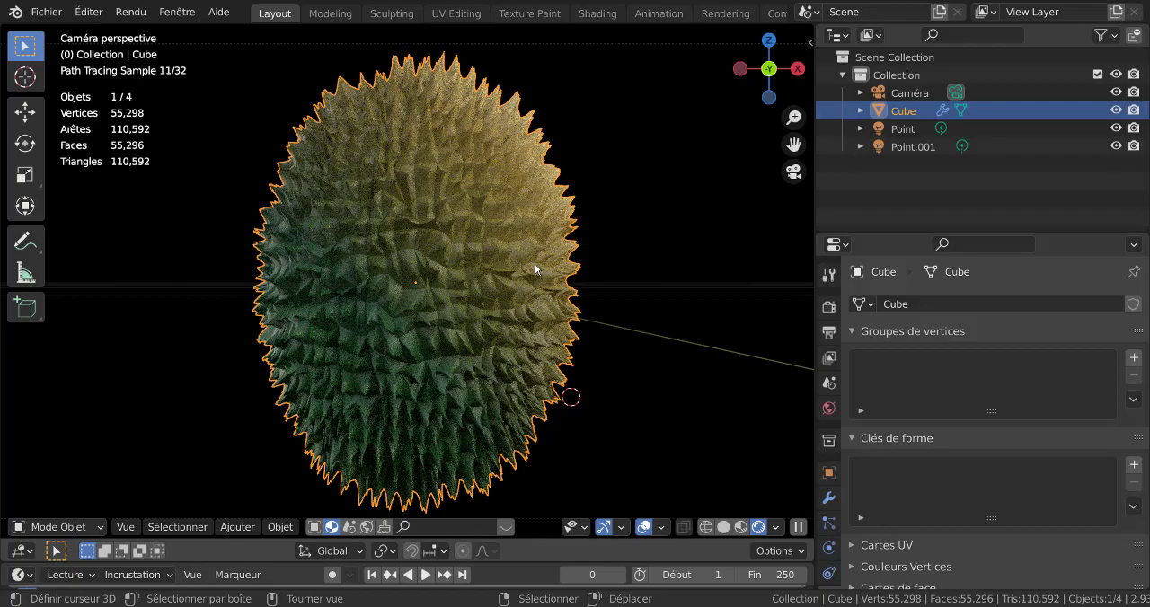
click(719, 284)
scroll(620, 363, down, 1)
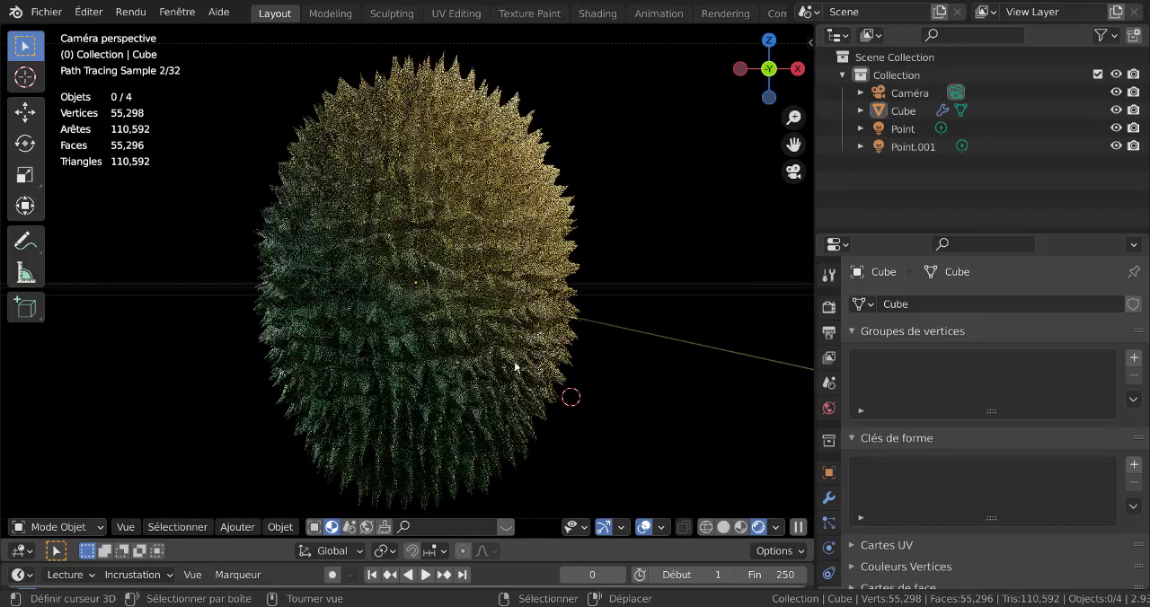
mouse_move(620, 361)
middle_down()
mouse_move(601, 334)
mouse_move(642, 341)
mouse_move(629, 360)
middle_up()
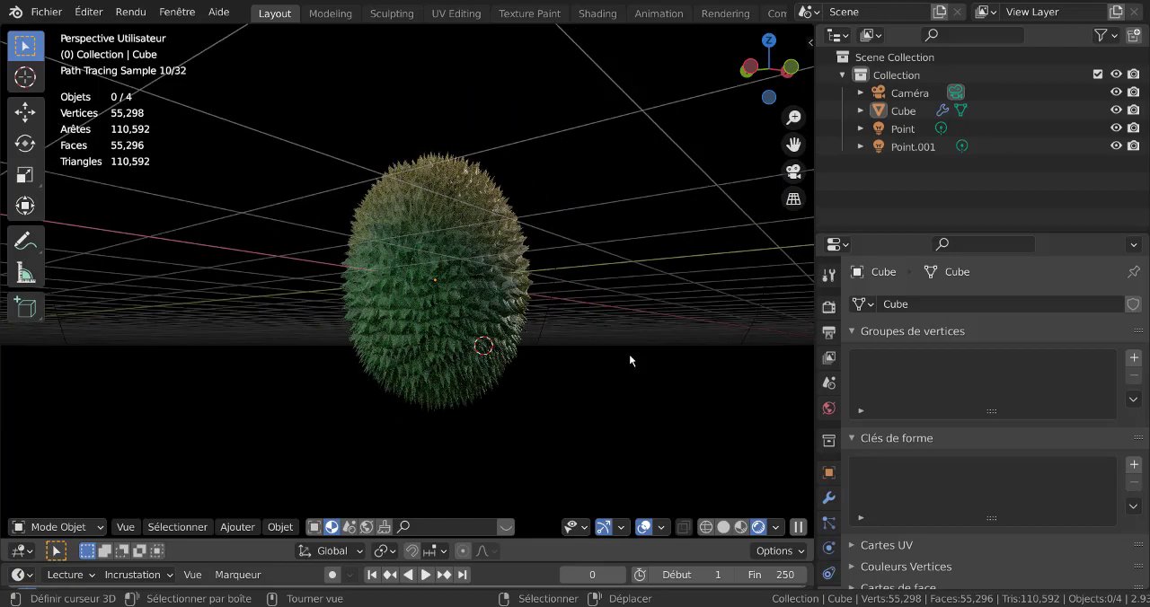
middle_drag(657, 265, 481, 346)
scroll(480, 346, up, 2)
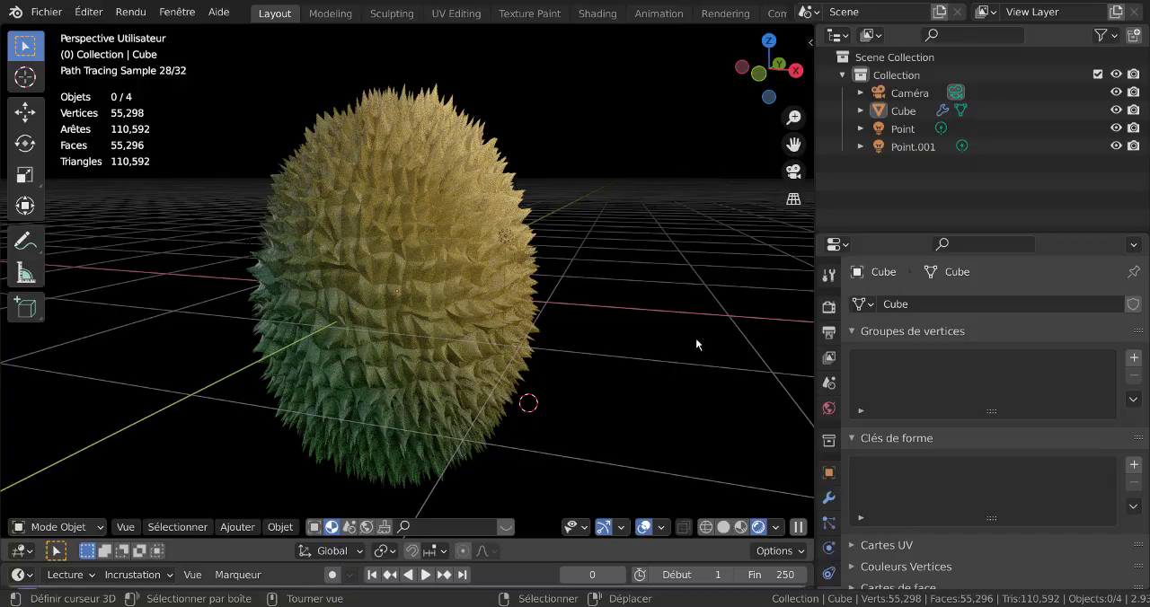
key(F12)
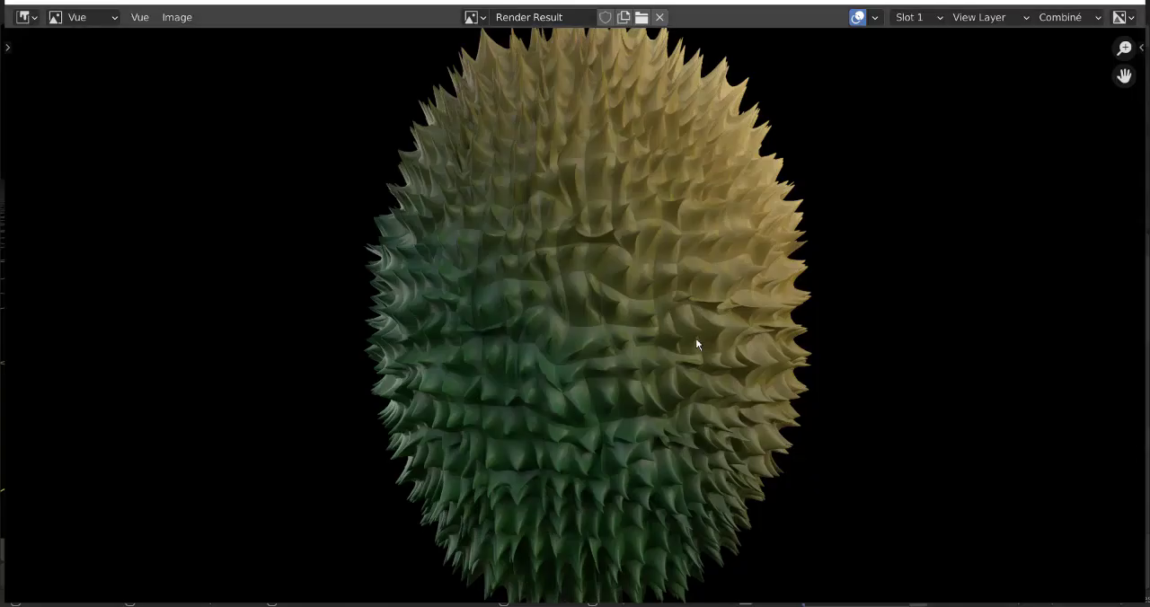